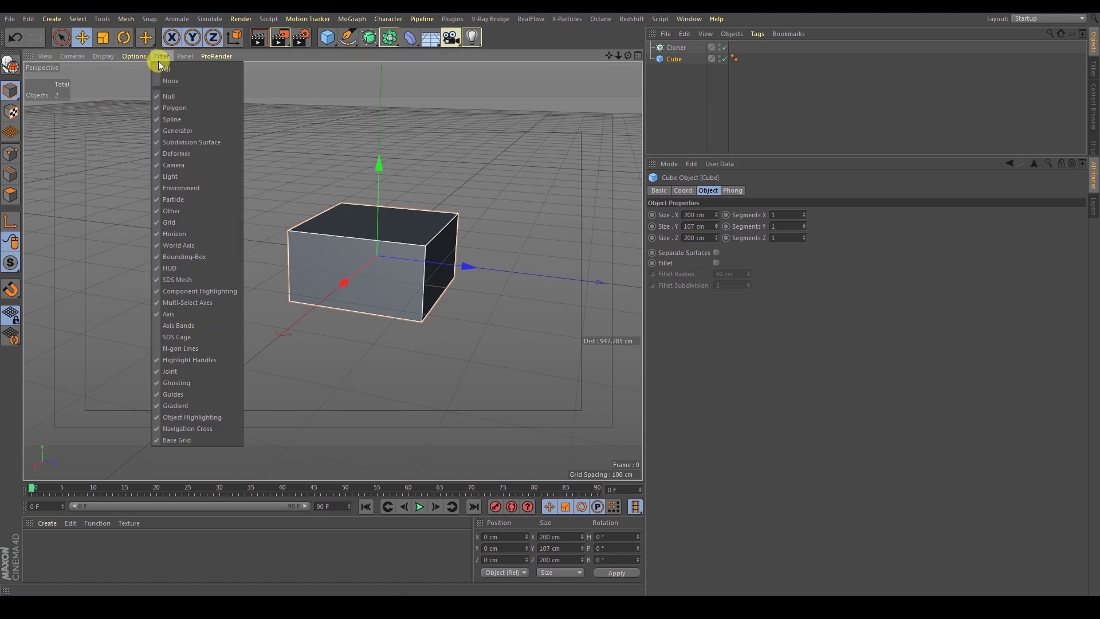
Step: Shrink the cube to a small brick about 32 × 14 × 59 cm and nest it under the Cloner
{"action": "left_click", "coordinate": [164, 70]}
{"action": "left_click_drag", "start_coordinate": [377, 222], "coordinate": [366, 252]}
{"action": "left_click_drag", "start_coordinate": [416, 288], "coordinate": [366, 257]}
{"action": "left_click_drag", "start_coordinate": [353, 249], "coordinate": [411, 241], "text": "alt"}
{"action": "left_click_drag", "start_coordinate": [674, 60], "coordinate": [673, 49]}
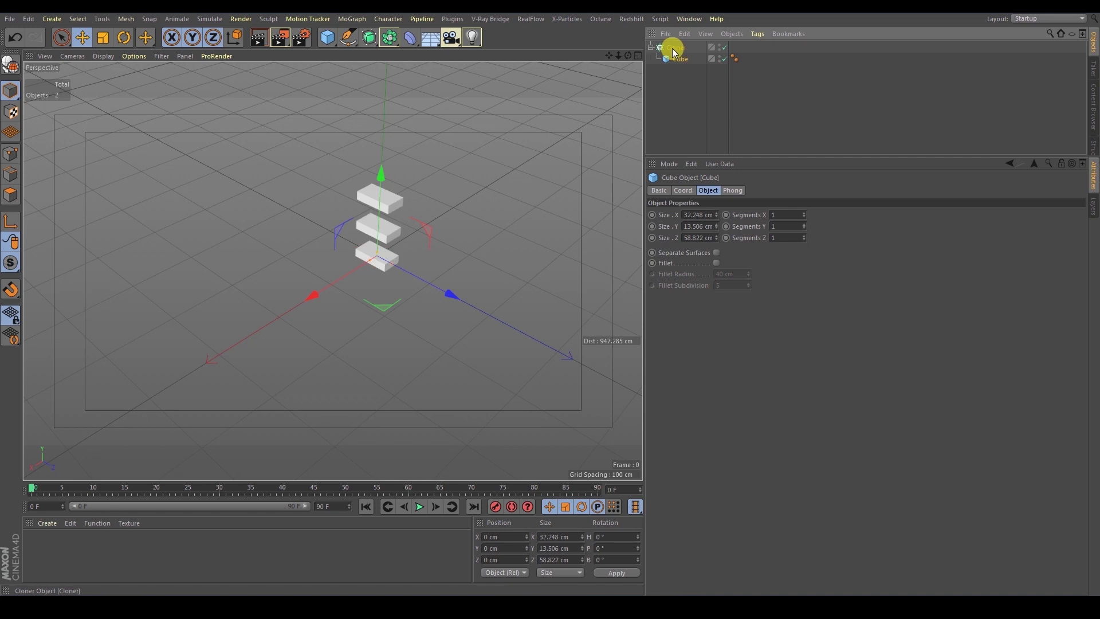
Step: Set the Cloner's per-step Y position offset to 0 cm
{"action": "left_click", "coordinate": [675, 47]}
{"action": "left_click", "coordinate": [726, 191]}
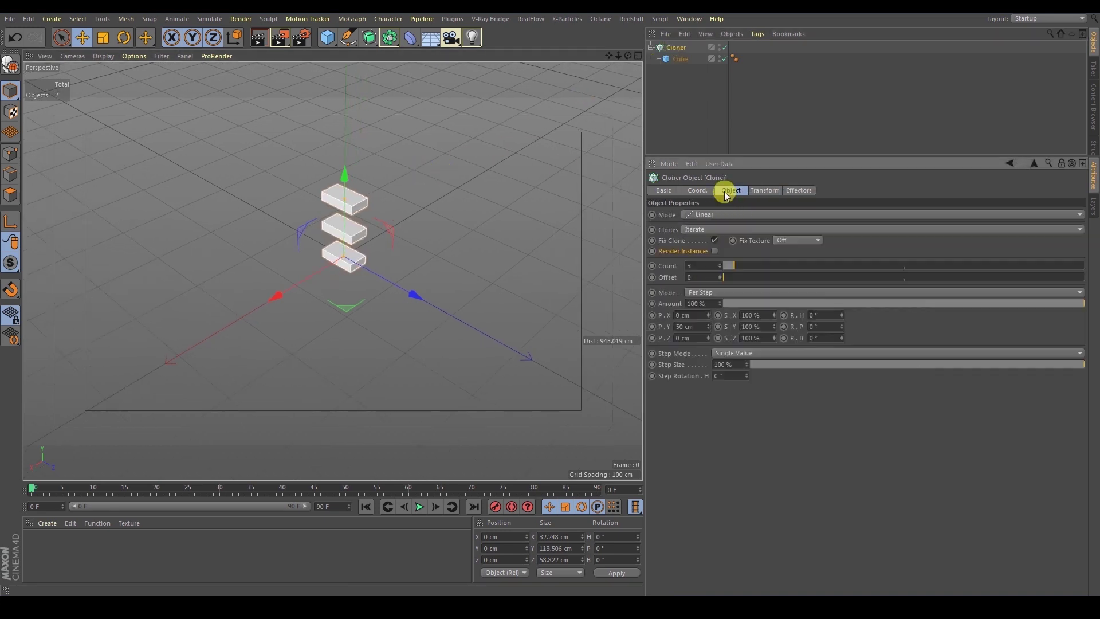
{"action": "double_click", "coordinate": [694, 326]}
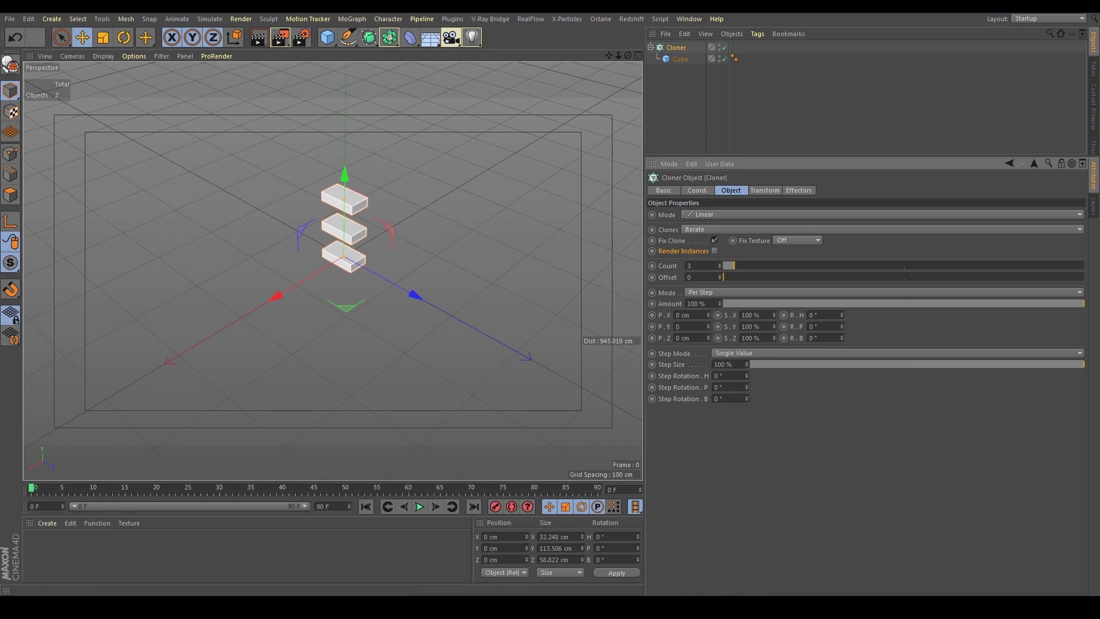
{"action": "key", "text": "Return"}
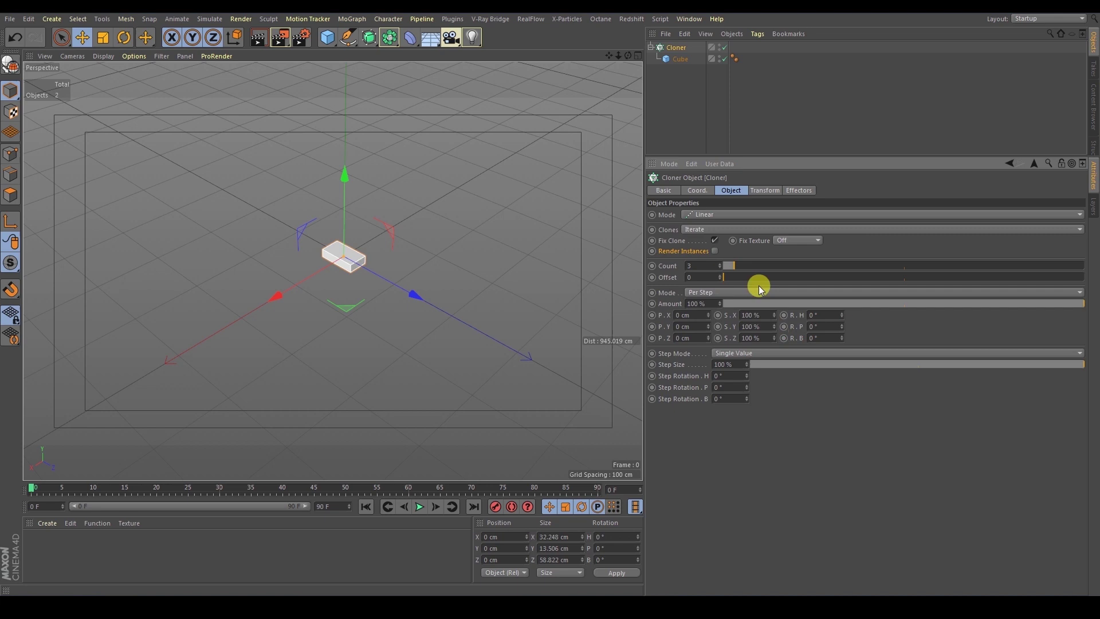
Step: Try the Radial clone mode on the XZ plane and return the Cloner to Linear mode
{"action": "left_click", "coordinate": [695, 216]}
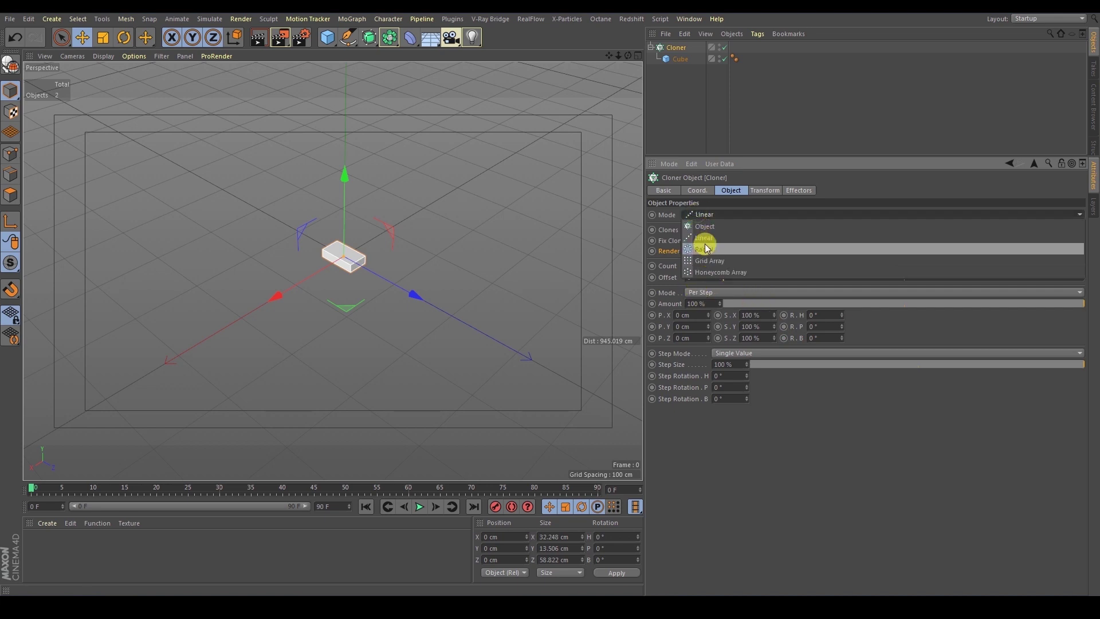
{"action": "left_click", "coordinate": [705, 243]}
{"action": "mouse_move", "coordinate": [348, 209]}
{"action": "left_mouse_down", "text": "alt"}
{"action": "mouse_move", "coordinate": [325, 219]}
{"action": "mouse_move", "coordinate": [358, 217]}
{"action": "left_mouse_up", "text": "alt"}
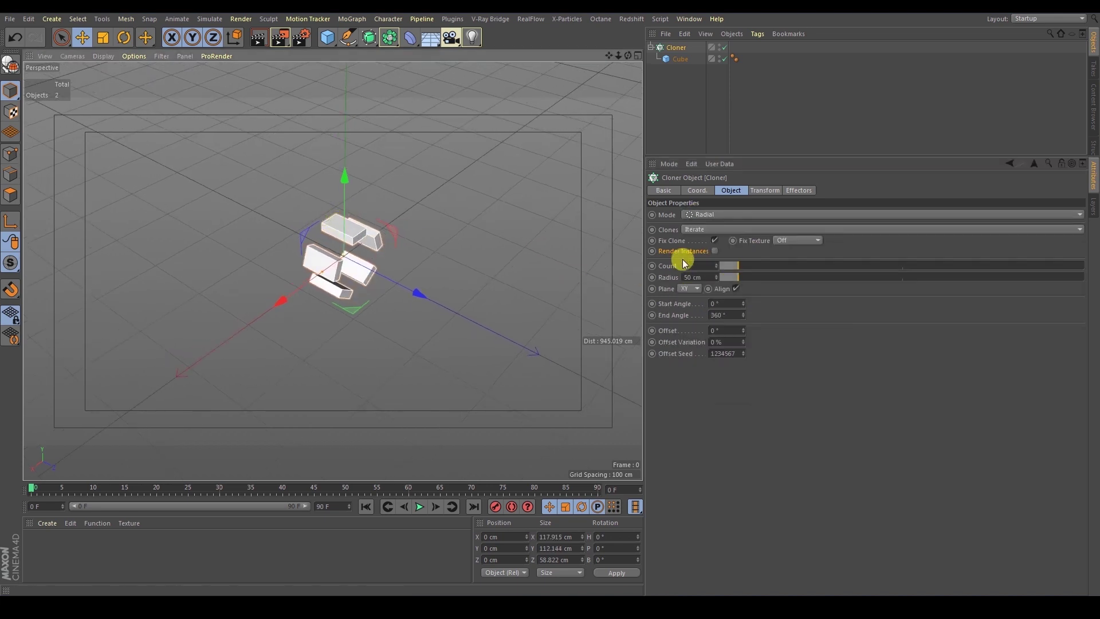
{"action": "left_click", "coordinate": [689, 289]}
{"action": "left_click", "coordinate": [693, 316]}
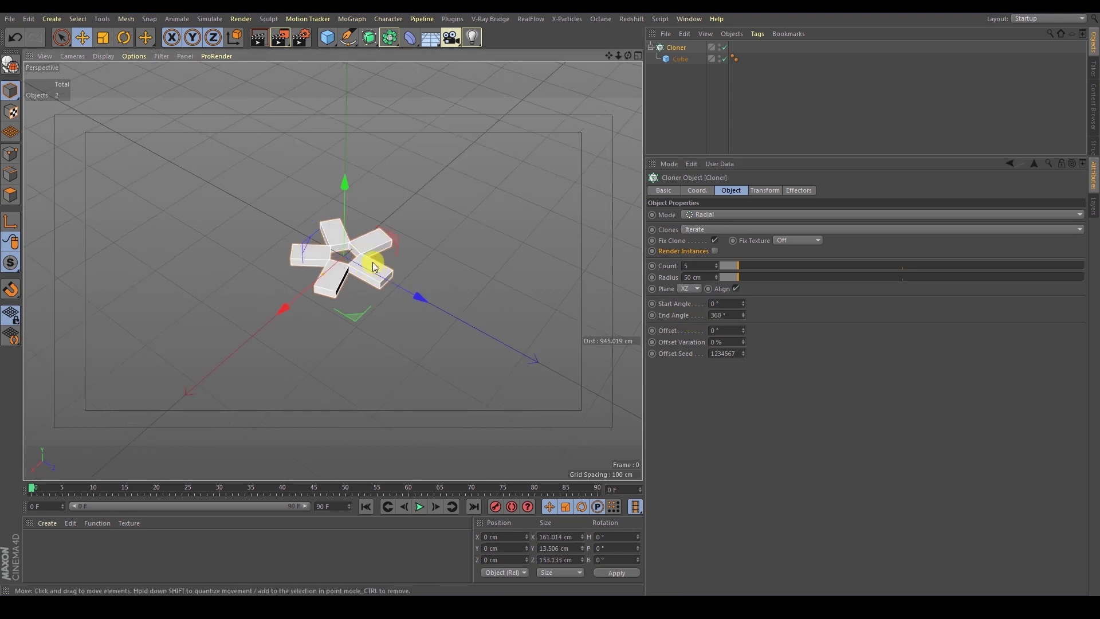
{"action": "left_click", "coordinate": [702, 221]}
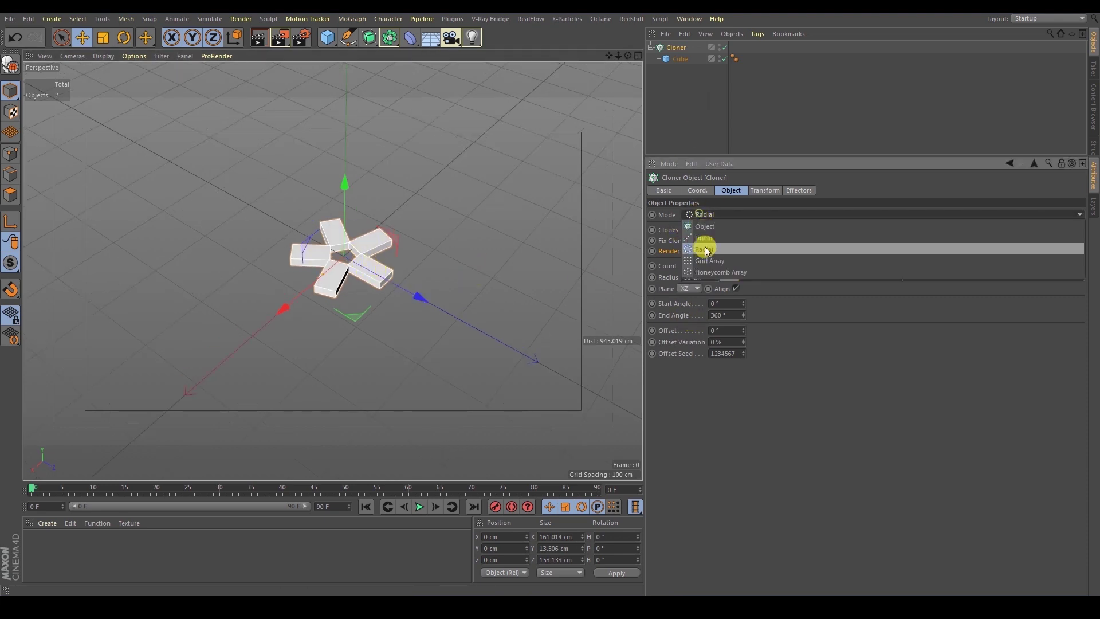
{"action": "left_click", "coordinate": [705, 242]}
Step: Space the linear clones 102 cm apart along Z, undoing the trial offset along X
{"action": "left_click_drag", "start_coordinate": [710, 314], "coordinate": [693, 274]}
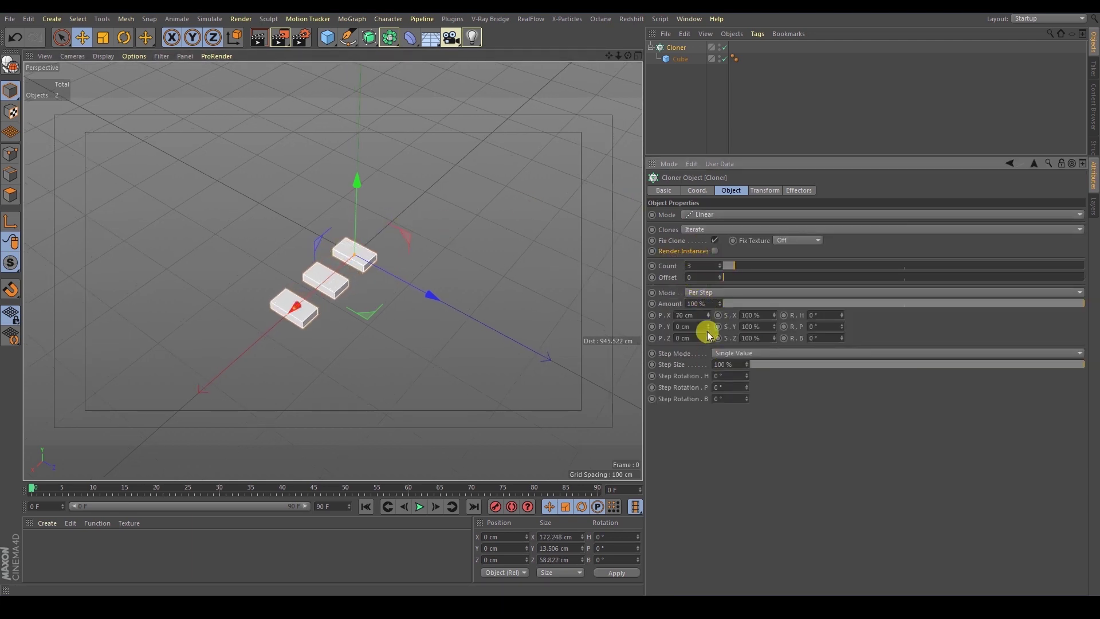
{"action": "key", "text": "ctrl+z"}
{"action": "left_click_drag", "start_coordinate": [707, 335], "coordinate": [692, 278]}
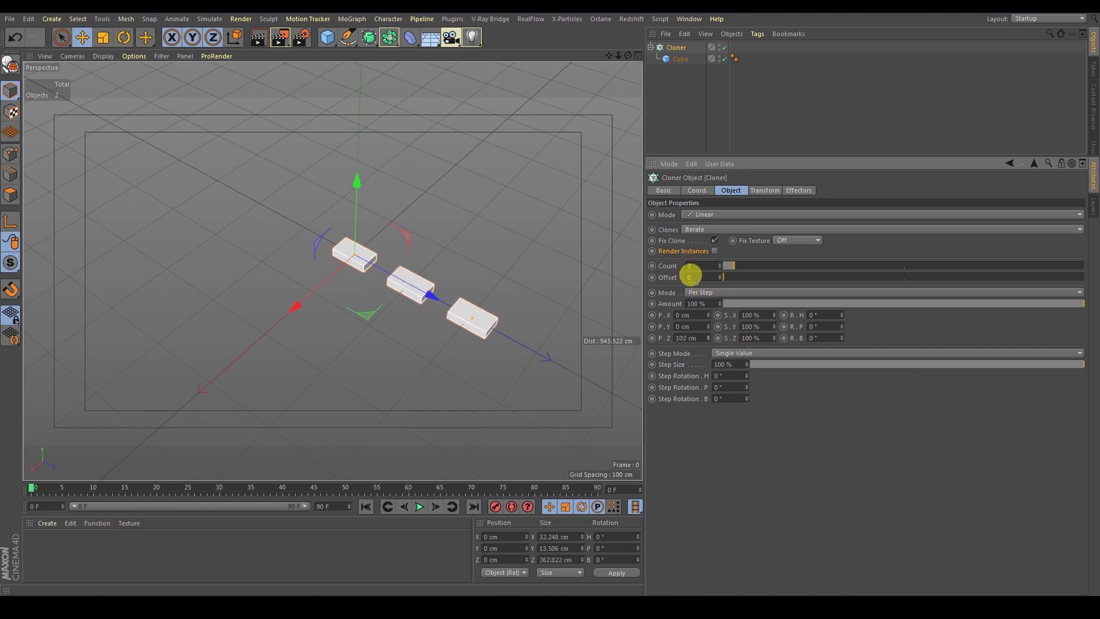
Step: Set the cube's size to 30 cm in X, 10 cm in Y and 60 cm in Z
{"action": "left_click", "coordinate": [679, 59]}
{"action": "left_click", "coordinate": [704, 216]}
{"action": "key", "text": "Tab"}
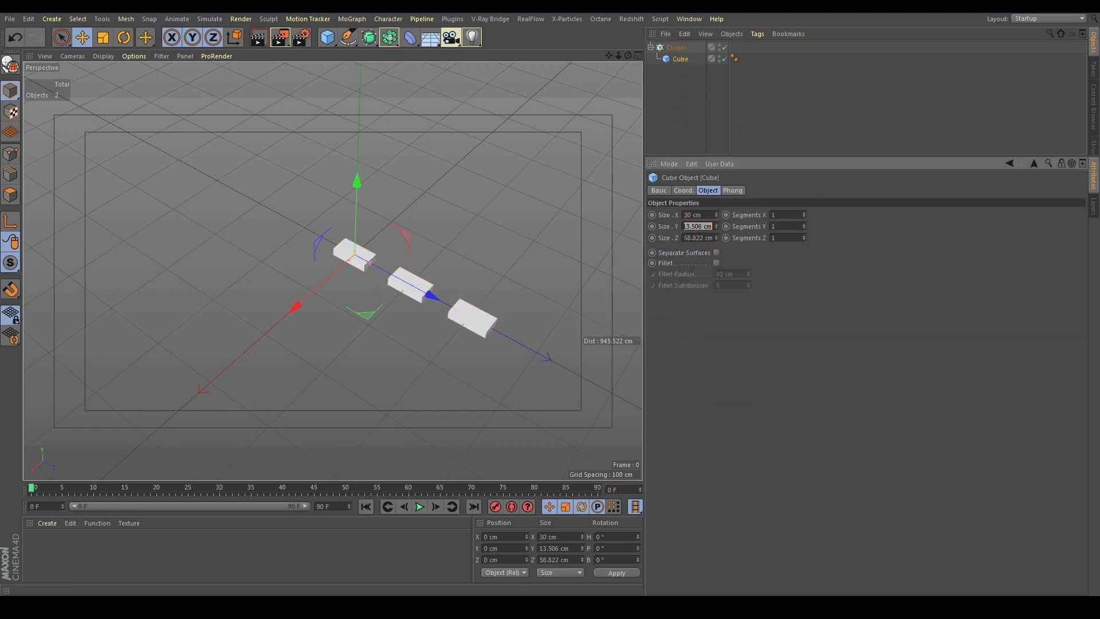
{"action": "key", "text": "Tab"}
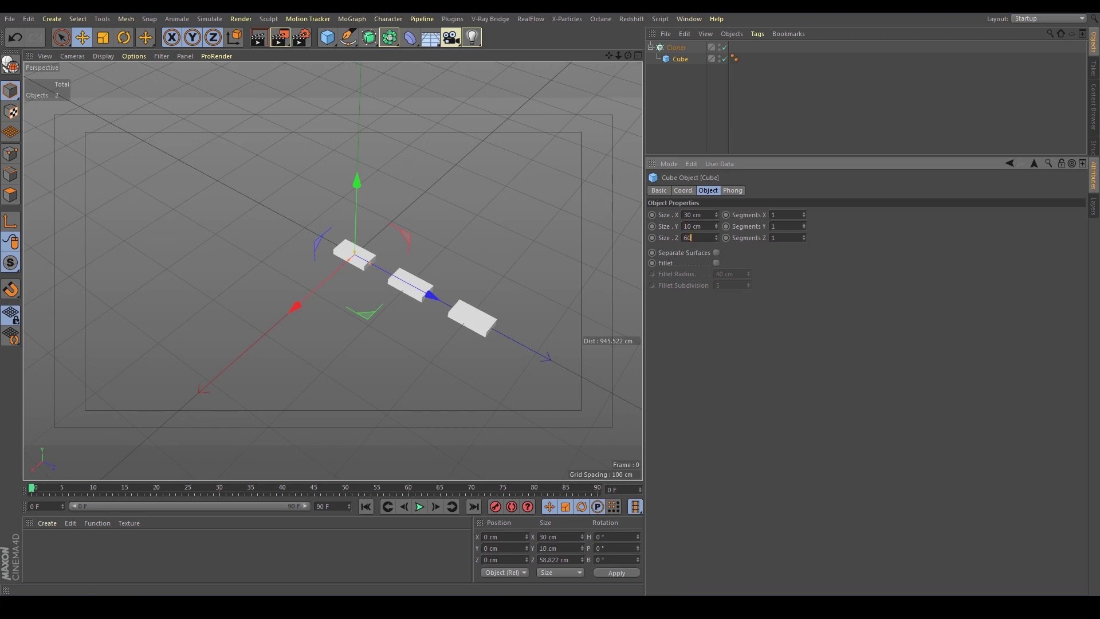
Step: Raise the Cloner's count to 10 and set its per-step Z offset to 80 cm
{"action": "left_click", "coordinate": [682, 49]}
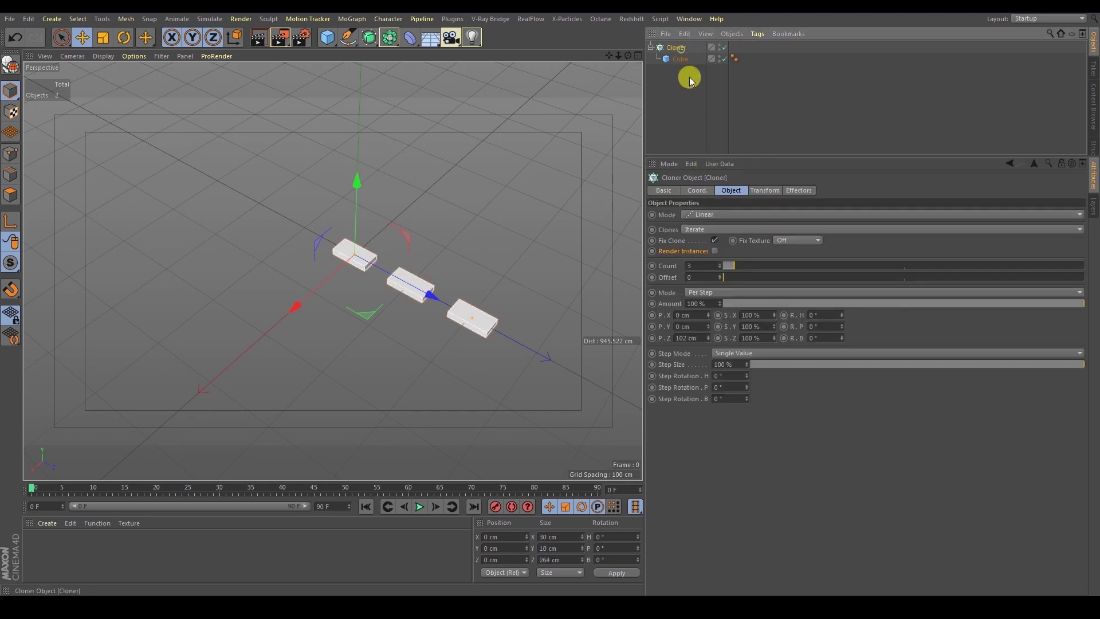
{"action": "middle_click_drag", "start_coordinate": [415, 239], "coordinate": [393, 207], "text": "alt"}
{"action": "left_click_drag", "start_coordinate": [409, 245], "coordinate": [672, 251], "text": "alt"}
{"action": "left_click_drag", "start_coordinate": [734, 266], "coordinate": [745, 265]}
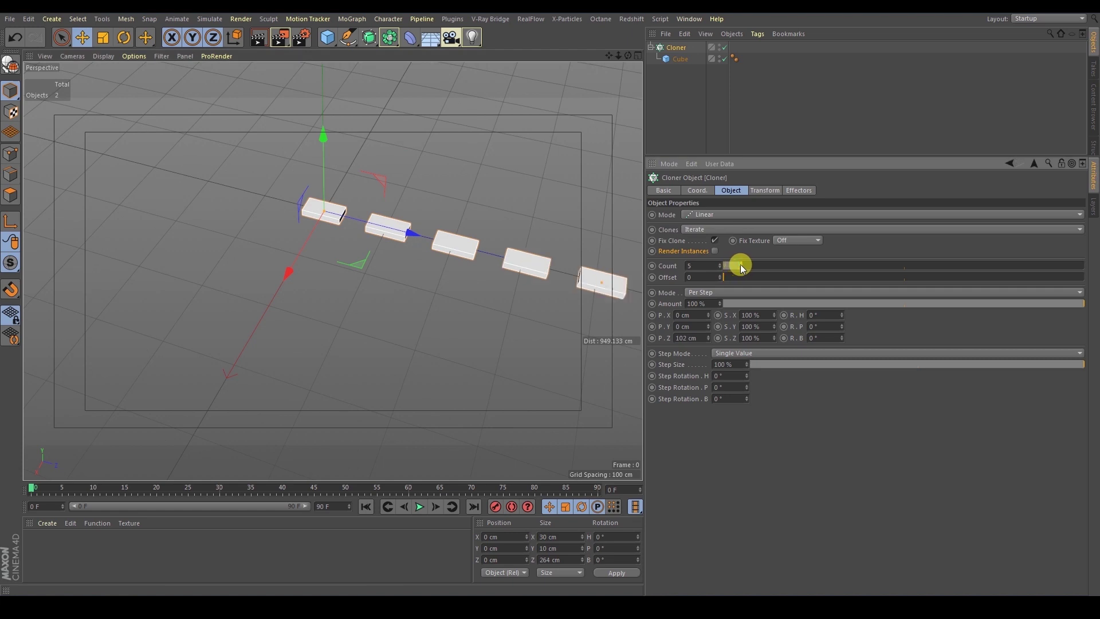
{"action": "right_click_drag", "start_coordinate": [517, 277], "coordinate": [324, 261], "text": "alt"}
{"action": "left_click", "coordinate": [720, 263]}
{"action": "left_click", "coordinate": [720, 264]}
{"action": "middle_click_drag", "start_coordinate": [454, 252], "coordinate": [389, 214], "text": "alt"}
{"action": "left_click", "coordinate": [720, 264]}
{"action": "left_click", "coordinate": [720, 263]}
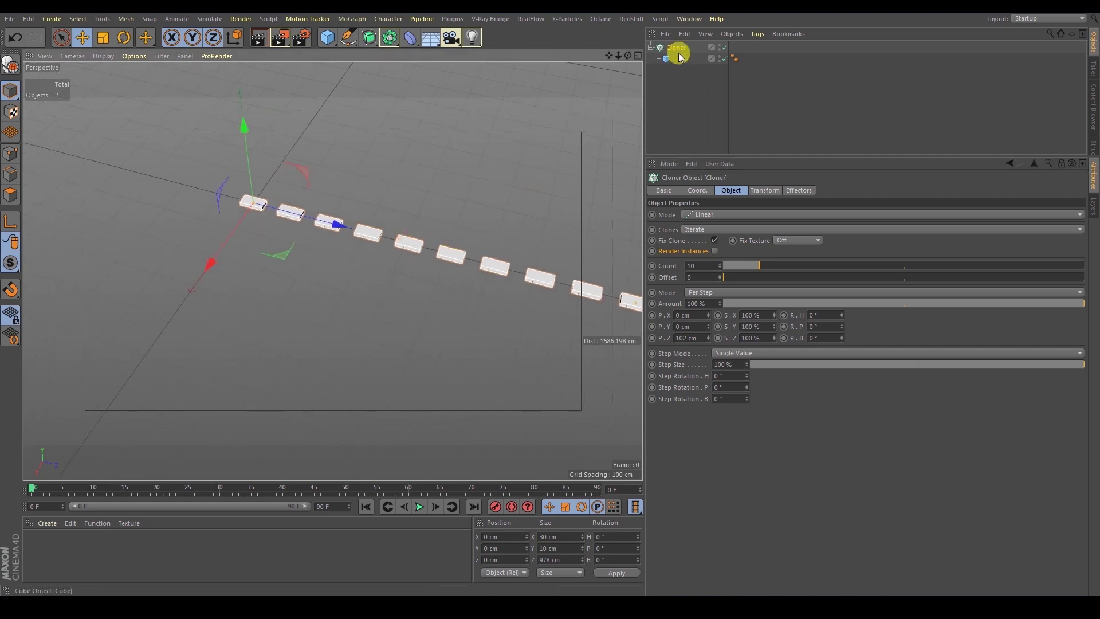
{"action": "left_click_drag", "start_coordinate": [708, 339], "coordinate": [712, 357]}
{"action": "left_click", "coordinate": [699, 304]}
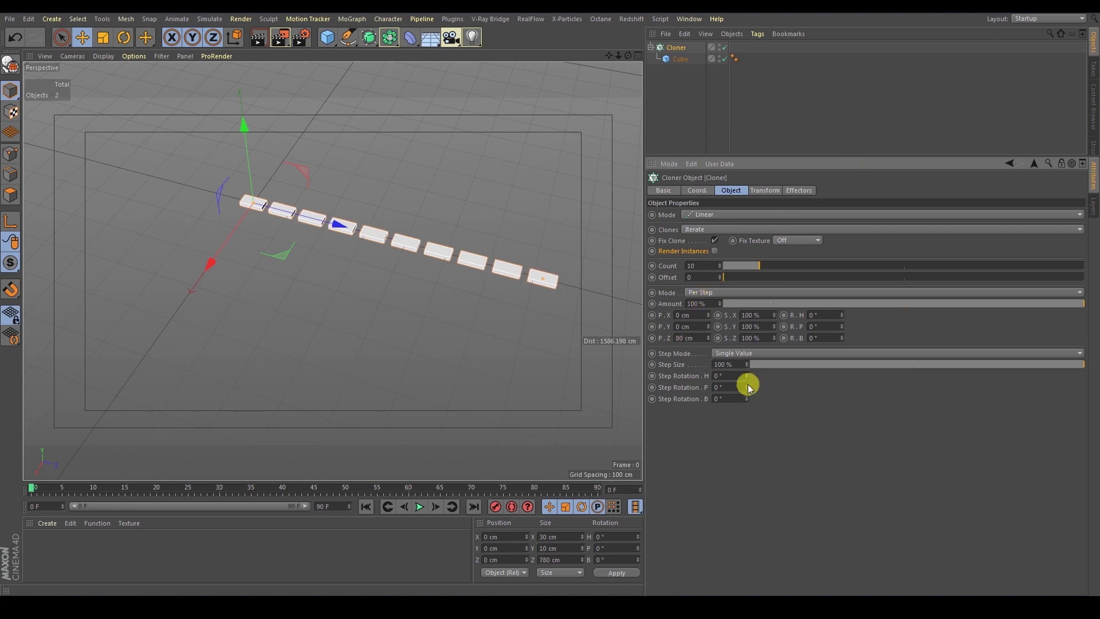
Step: Set the Cloner's Step Rotation H to 35° so the row of bricks curves into a ring
{"action": "left_click_drag", "start_coordinate": [747, 390], "coordinate": [719, 166]}
{"action": "key", "text": "ctrl+z"}
{"action": "middle_click_drag", "start_coordinate": [339, 261], "coordinate": [403, 315], "text": "alt"}
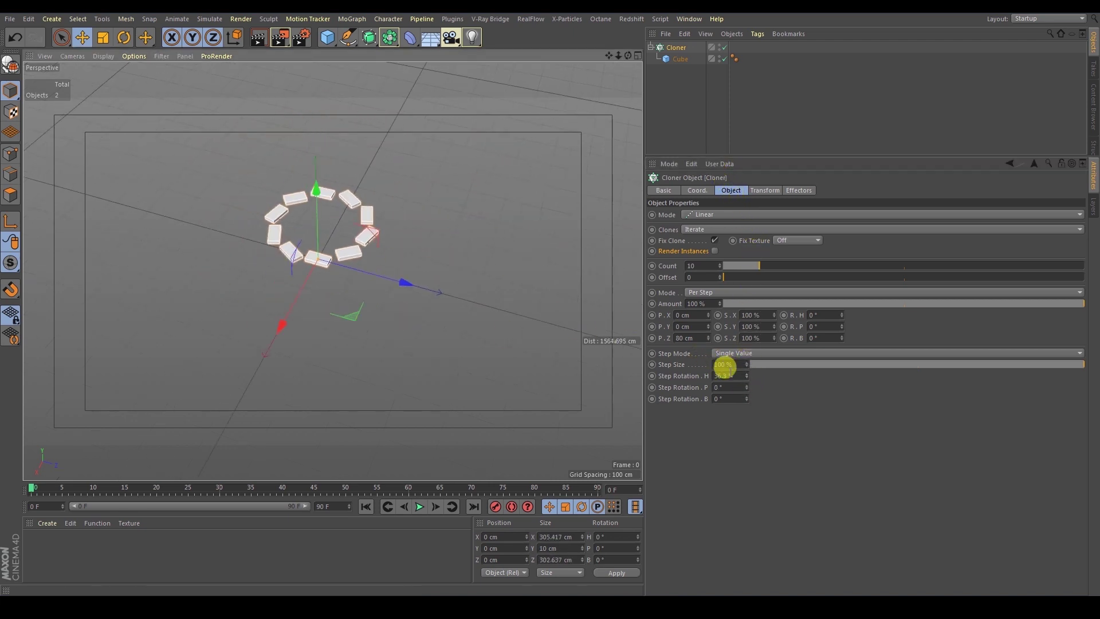
{"action": "left_click_drag", "start_coordinate": [746, 373], "coordinate": [749, 387]}
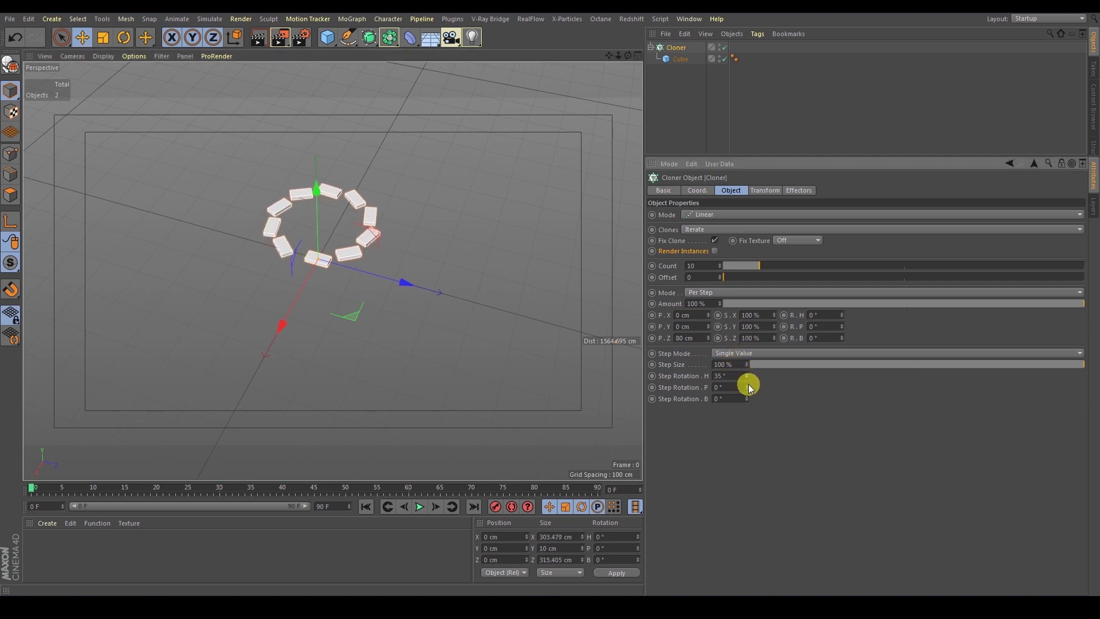
Step: Turn each brick along the ring by setting the heading rotation to 17° in the Cloner's Transform settings
{"action": "left_click_drag", "start_coordinate": [383, 273], "coordinate": [410, 300], "text": "alt"}
{"action": "middle_click_drag", "start_coordinate": [379, 278], "coordinate": [452, 377], "text": "alt"}
{"action": "right_click_drag", "start_coordinate": [381, 323], "coordinate": [457, 323], "text": "alt"}
{"action": "middle_click_drag", "start_coordinate": [474, 322], "coordinate": [468, 315], "text": "alt"}
{"action": "right_click_drag", "start_coordinate": [443, 329], "coordinate": [458, 330], "text": "alt"}
{"action": "middle_click_drag", "start_coordinate": [442, 304], "coordinate": [438, 285], "text": "alt"}
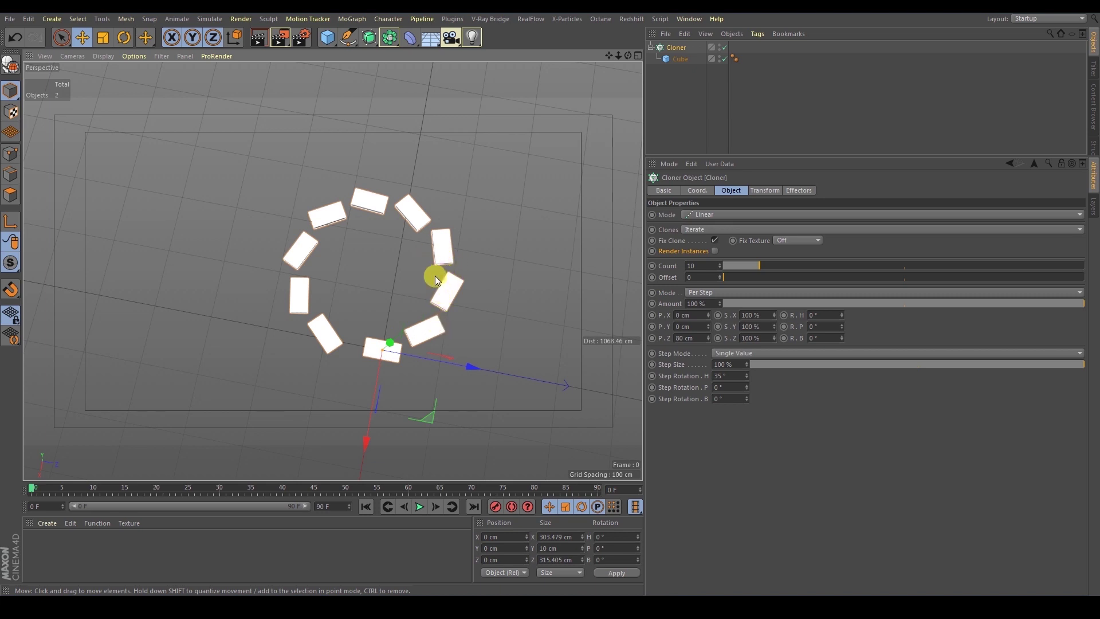
{"action": "left_click_drag", "start_coordinate": [843, 313], "coordinate": [840, 311]}
{"action": "key", "text": "ctrl+z"}
{"action": "left_click", "coordinate": [766, 190]}
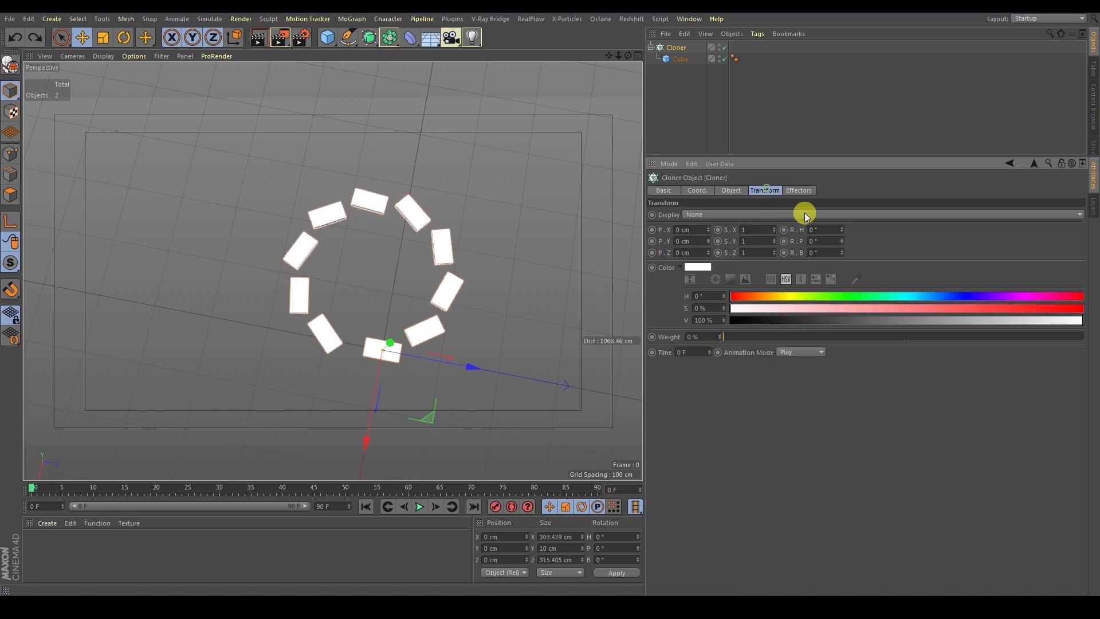
{"action": "left_click_drag", "start_coordinate": [842, 225], "coordinate": [840, 215]}
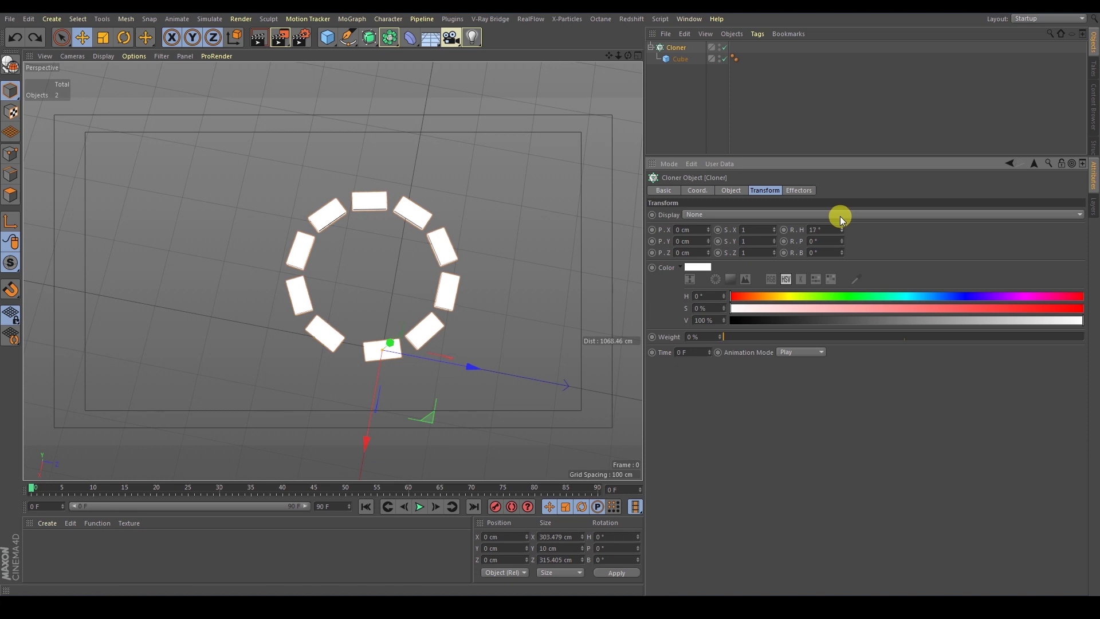
Step: In the Top view, set the Cloner's Step Rotation H to 36° to close the ring of bricks evenly
{"action": "key", "text": "F2"}
{"action": "scroll", "coordinate": [275, 264], "scroll_direction": "up", "scroll_amount": 2}
{"action": "middle_click_drag", "start_coordinate": [280, 264], "coordinate": [324, 246], "text": "alt"}
{"action": "left_click", "coordinate": [739, 191]}
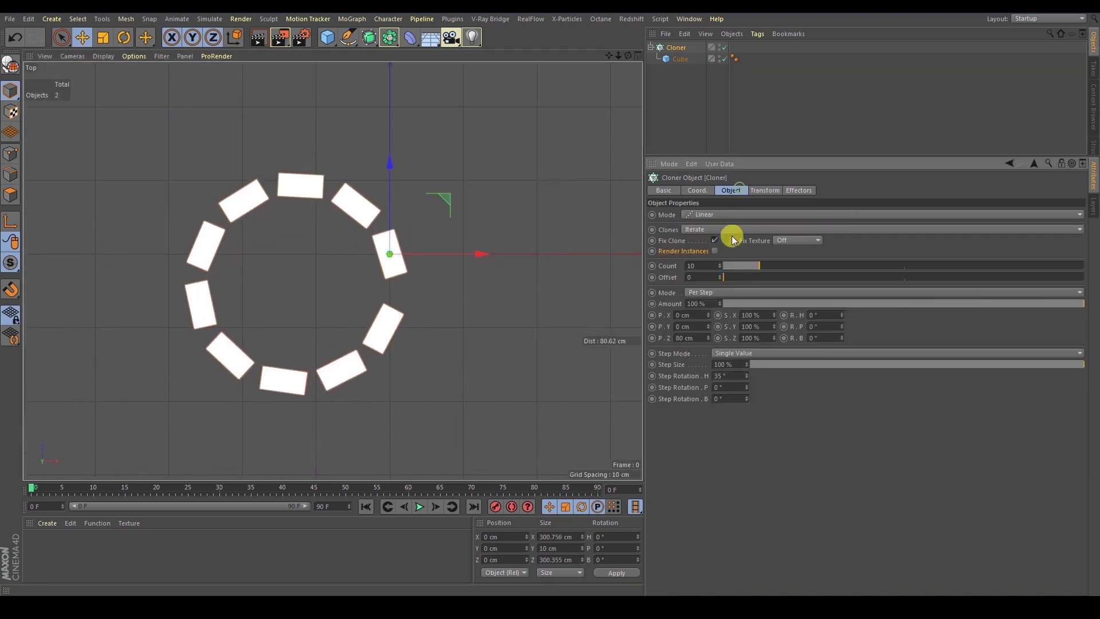
{"action": "left_click_drag", "start_coordinate": [707, 336], "coordinate": [710, 336]}
{"action": "key", "text": "ctrl+z"}
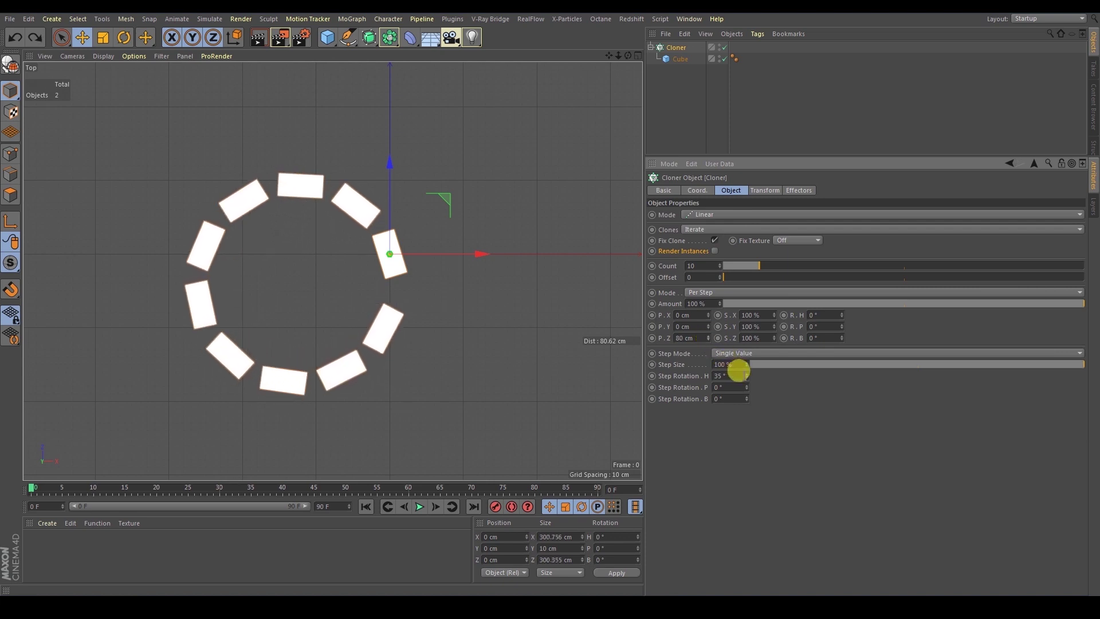
{"action": "left_click_drag", "start_coordinate": [748, 379], "coordinate": [696, 369]}
{"action": "left_click", "coordinate": [747, 377]}
{"action": "type", "text": "35"}
{"action": "key", "text": "Return"}
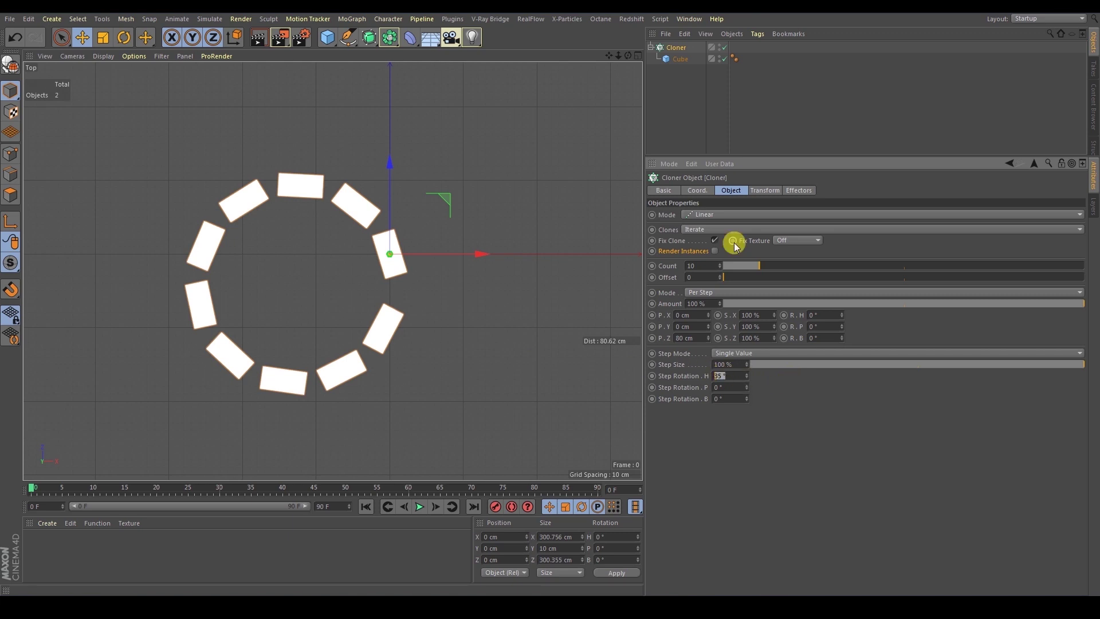
{"action": "right_click_drag", "start_coordinate": [250, 275], "coordinate": [235, 248], "text": "alt"}
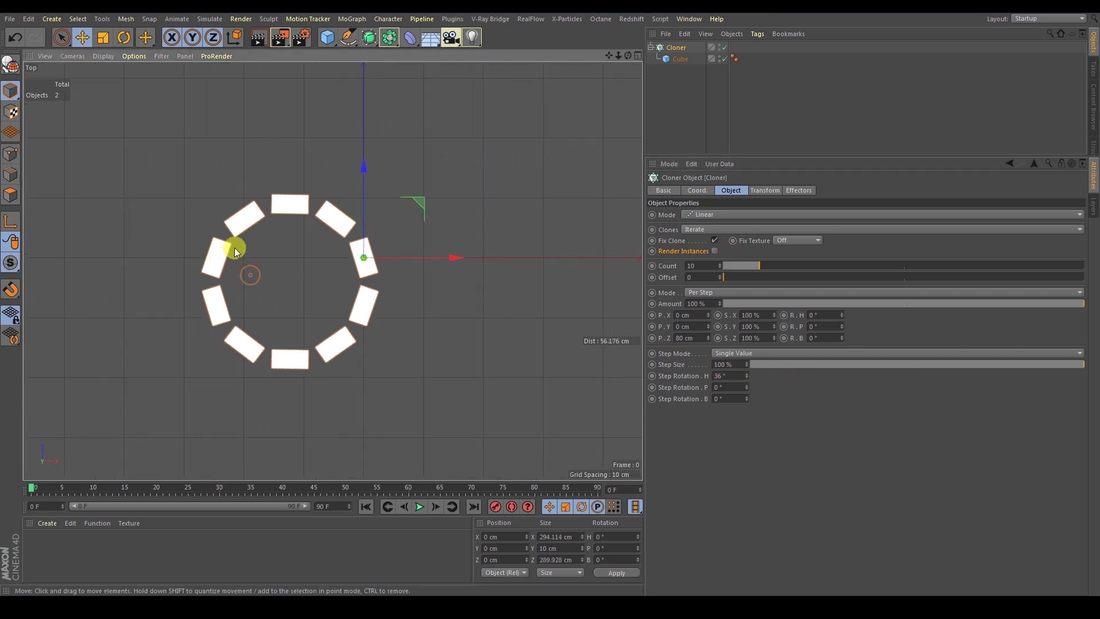
Step: Try making the Cloner editable in the Perspective view
{"action": "key", "text": "F1"}
{"action": "mouse_move", "coordinate": [314, 244]}
{"action": "left_mouse_down", "text": "alt"}
{"action": "mouse_move", "coordinate": [293, 255]}
{"action": "mouse_move", "coordinate": [343, 271]}
{"action": "mouse_move", "coordinate": [311, 265]}
{"action": "left_mouse_up", "text": "alt"}
{"action": "right_click_drag", "start_coordinate": [311, 265], "coordinate": [342, 258], "text": "alt"}
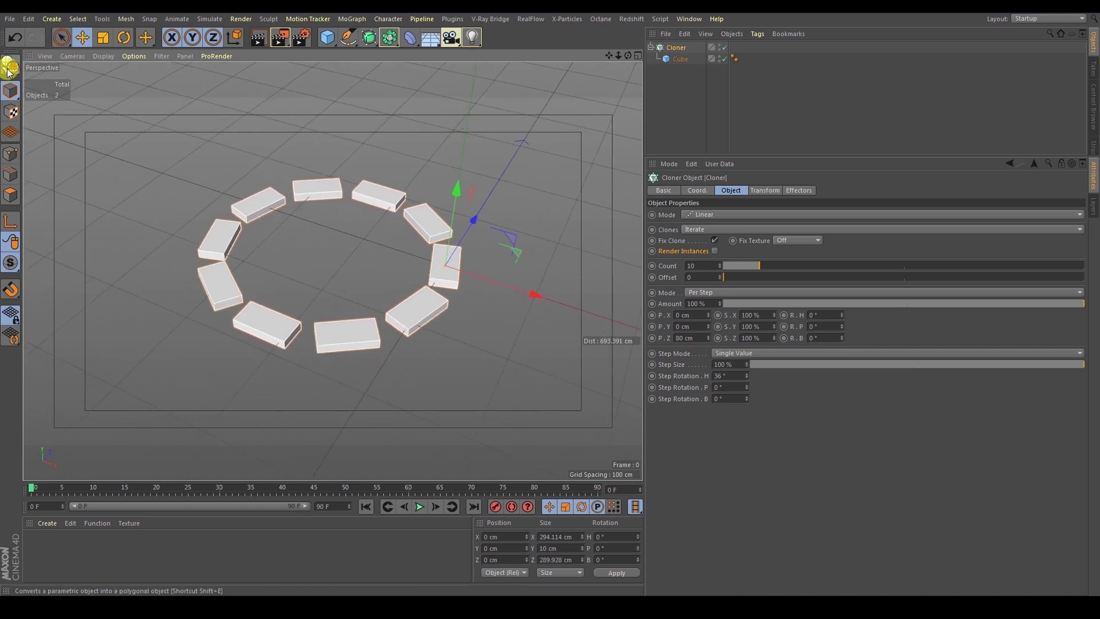
{"action": "left_click", "coordinate": [10, 67]}
{"action": "key", "text": "ctrl+z"}
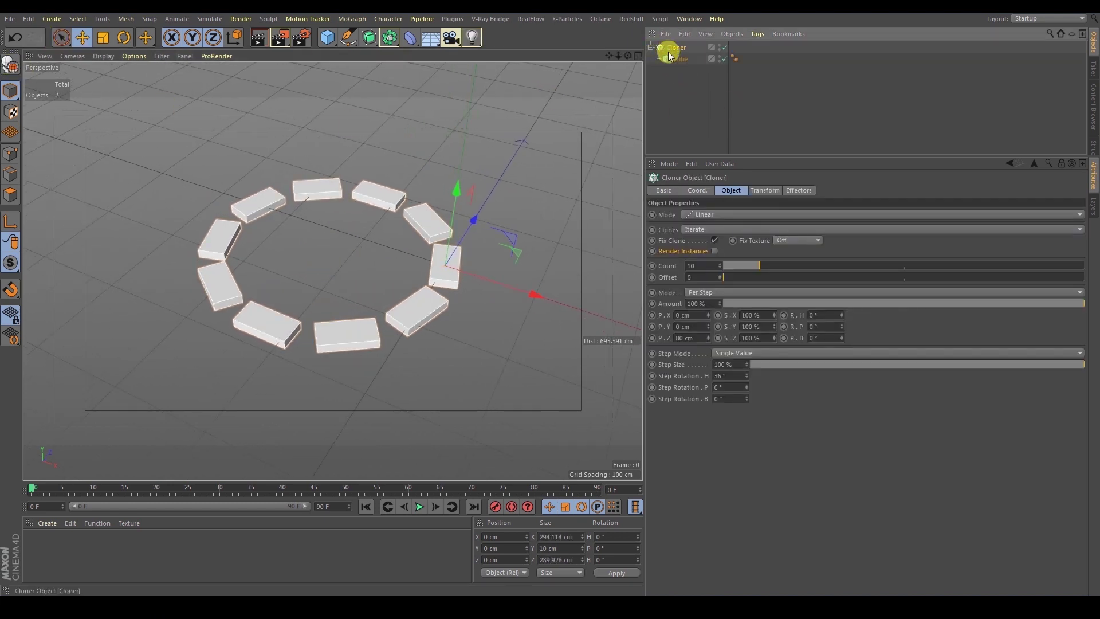
Step: Add a second MoGraph Cloner and nest the brick ring's Cloner inside it to stack the rings
{"action": "left_click", "coordinate": [667, 93]}
{"action": "left_click", "coordinate": [348, 19]}
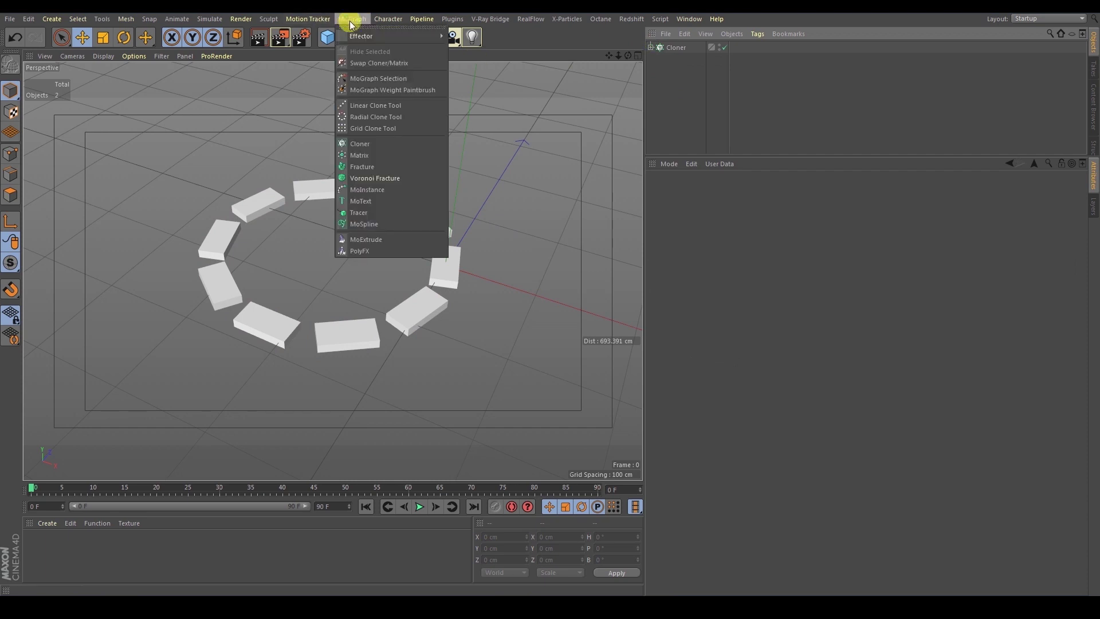
{"action": "left_click", "coordinate": [369, 147]}
{"action": "left_click_drag", "start_coordinate": [680, 51], "coordinate": [680, 48]}
{"action": "middle_click_drag", "start_coordinate": [417, 206], "coordinate": [412, 258], "text": "alt"}
{"action": "left_click_drag", "start_coordinate": [400, 251], "coordinate": [408, 188], "text": "alt"}
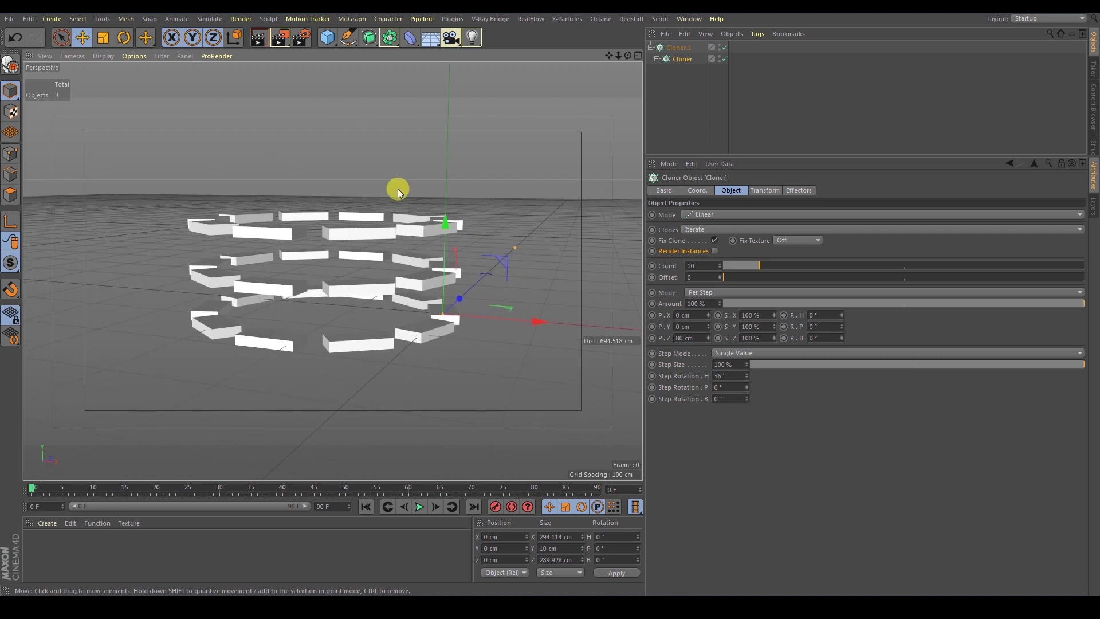
Step: Take the ring's Cloner out of the second Cloner and set its cube's Y size to 20 cm
{"action": "left_click_drag", "start_coordinate": [667, 58], "coordinate": [679, 84]}
{"action": "left_click", "coordinate": [651, 59]}
{"action": "left_click", "coordinate": [680, 70]}
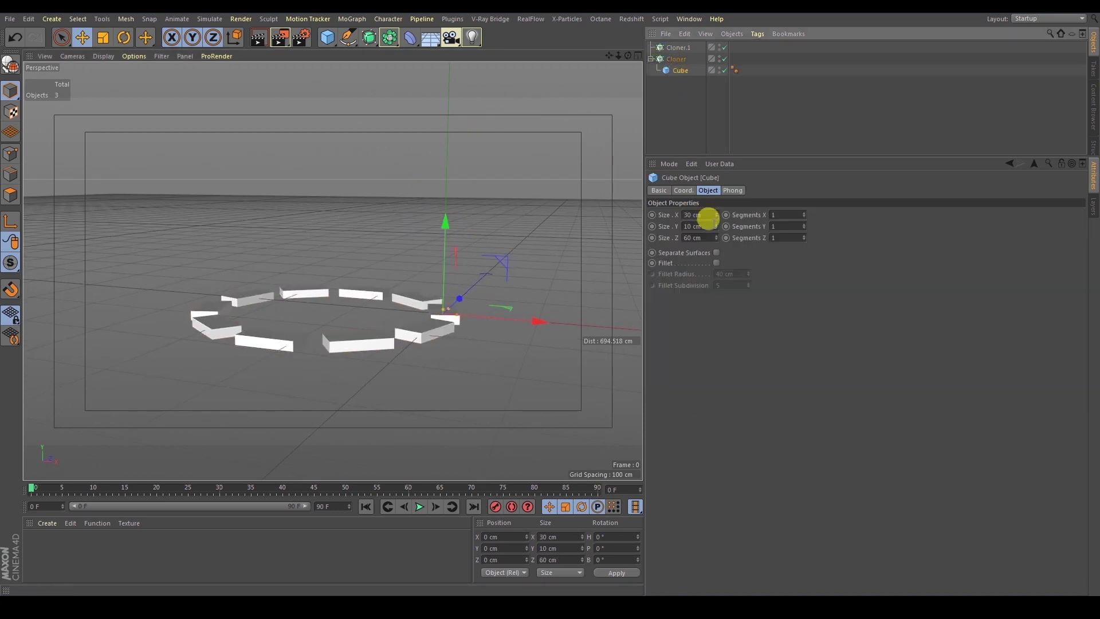
{"action": "mouse_move", "coordinate": [717, 225]}
{"action": "left_mouse_down"}
{"action": "mouse_move", "coordinate": [718, 214]}
{"action": "mouse_move", "coordinate": [670, 222]}
{"action": "left_mouse_up"}
{"action": "type", "text": "20"}
{"action": "key", "text": "Return"}
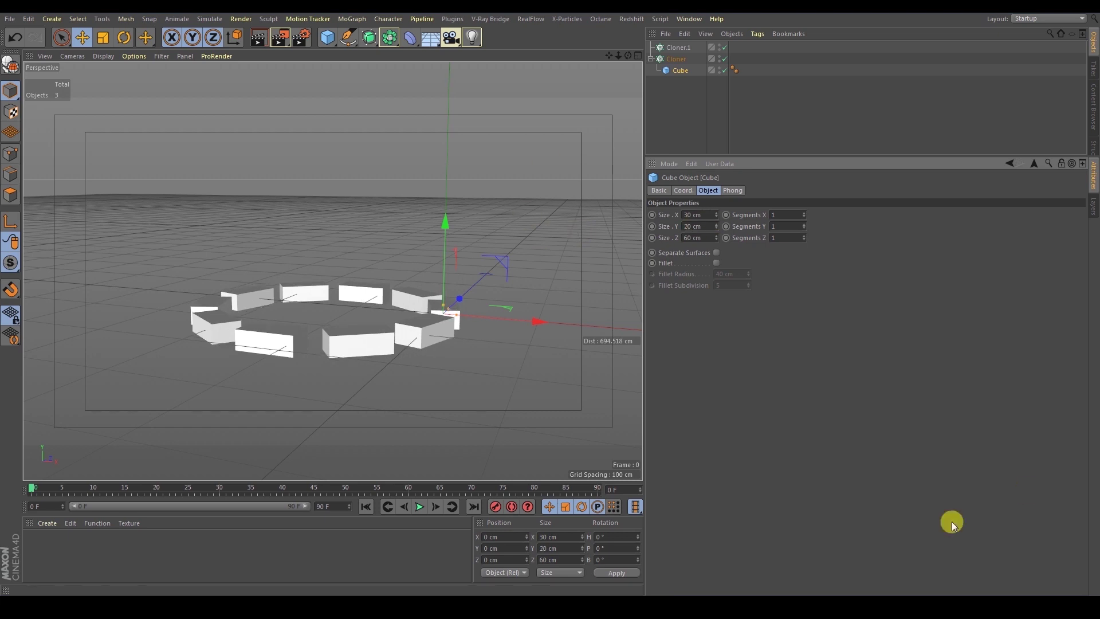
Step: Color the ring's clones blue in the Cloner's Transform settings with hue 221°, saturation 51% and value 57%
{"action": "left_click_drag", "start_coordinate": [317, 320], "coordinate": [315, 351], "text": "alt"}
{"action": "left_click", "coordinate": [672, 59]}
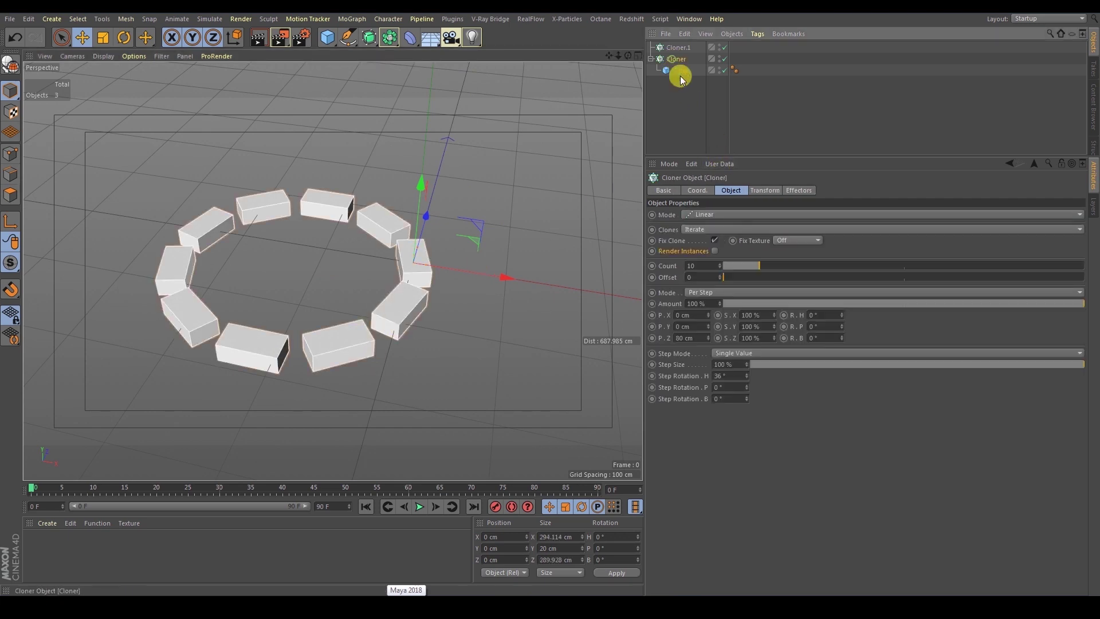
{"action": "left_click", "coordinate": [800, 191]}
{"action": "left_click", "coordinate": [773, 191]}
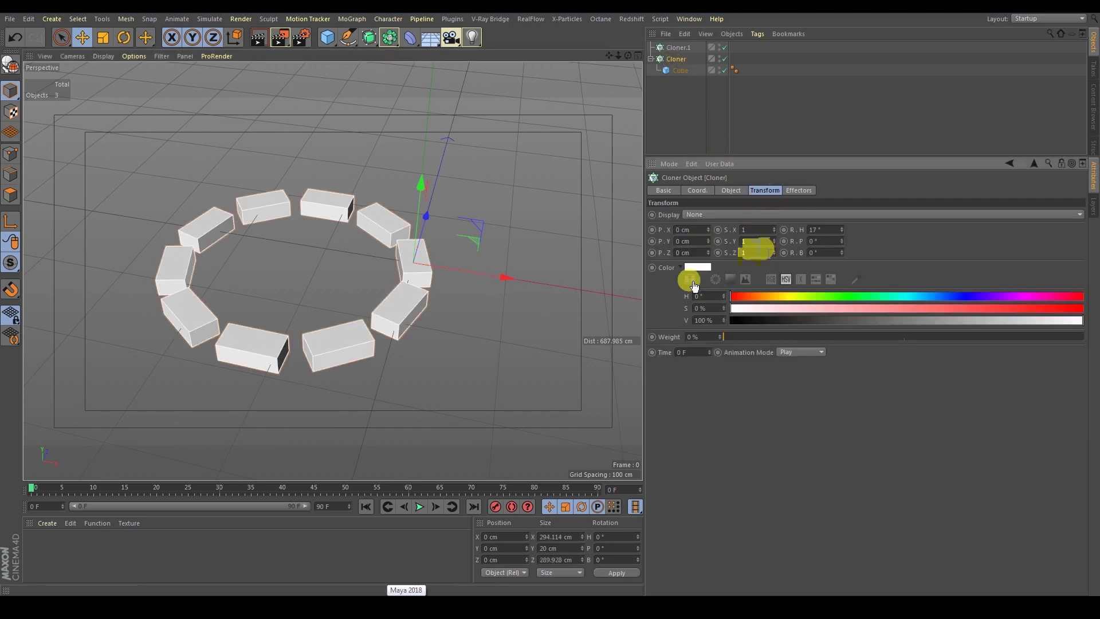
{"action": "left_click_drag", "start_coordinate": [899, 319], "coordinate": [931, 318]}
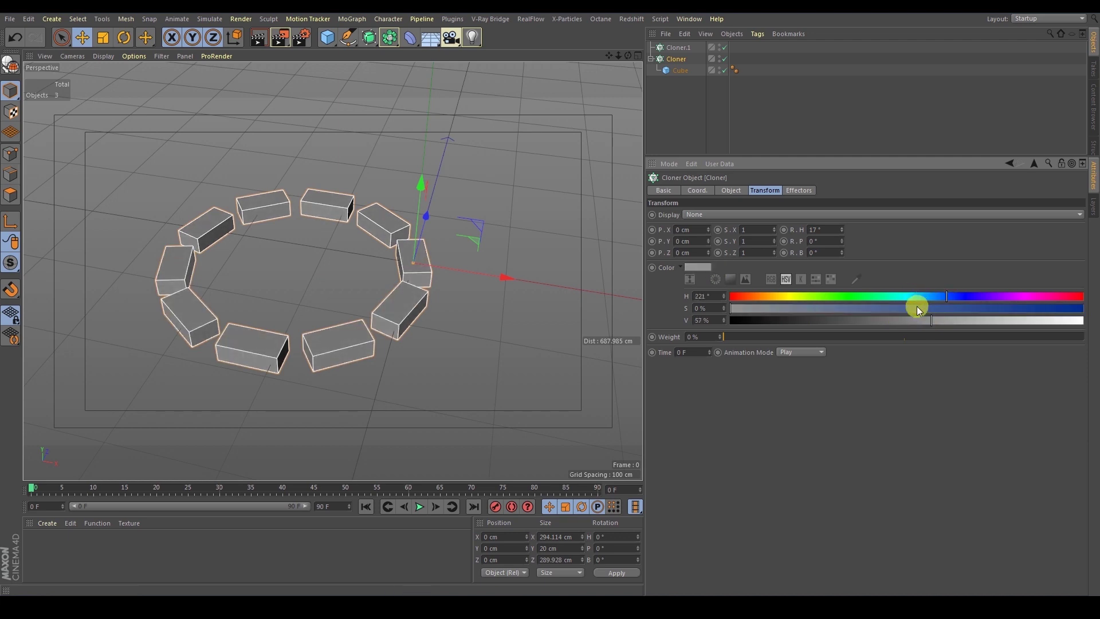
{"action": "left_click", "coordinate": [918, 306]}
{"action": "left_click_drag", "start_coordinate": [303, 240], "coordinate": [339, 212], "text": "alt"}
Step: Nest the blue ring's Cloner back inside the second Cloner and collapse its hierarchy
{"action": "left_click", "coordinate": [676, 47]}
{"action": "left_click", "coordinate": [674, 59]}
{"action": "left_click_drag", "start_coordinate": [682, 47], "coordinate": [680, 48]}
{"action": "left_click_drag", "start_coordinate": [328, 336], "coordinate": [377, 255], "text": "alt"}
{"action": "left_click", "coordinate": [658, 59]}
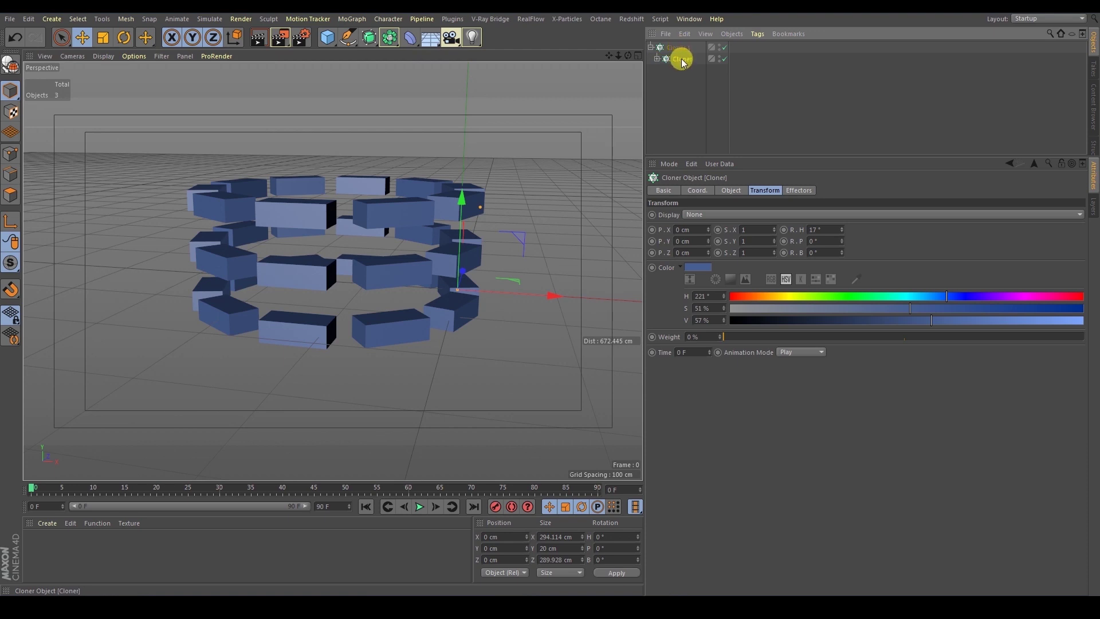
Step: Set the outer Cloner's vertical spacing (P.Y) to 20 cm, matching the cube's height
{"action": "left_click", "coordinate": [677, 49]}
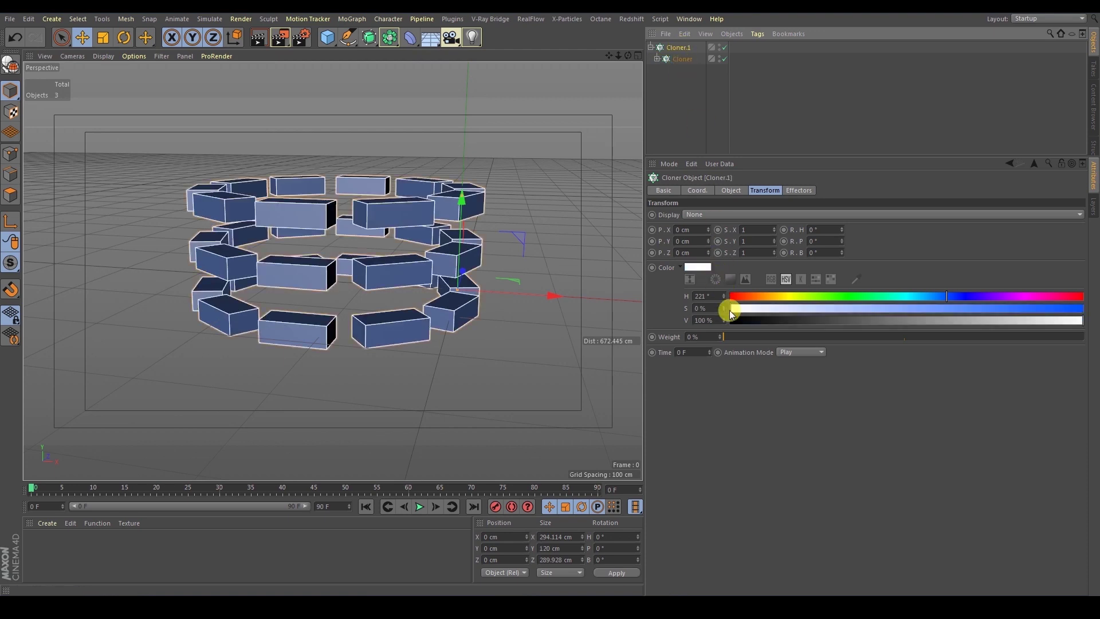
{"action": "left_click", "coordinate": [731, 191]}
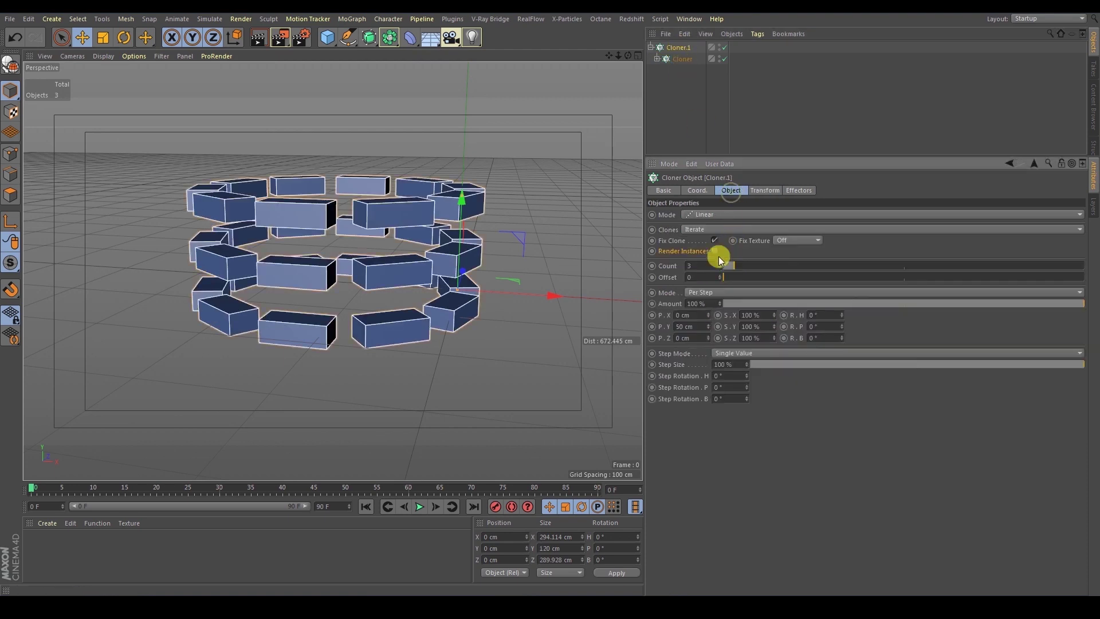
{"action": "left_click", "coordinate": [660, 60]}
{"action": "left_click", "coordinate": [680, 70]}
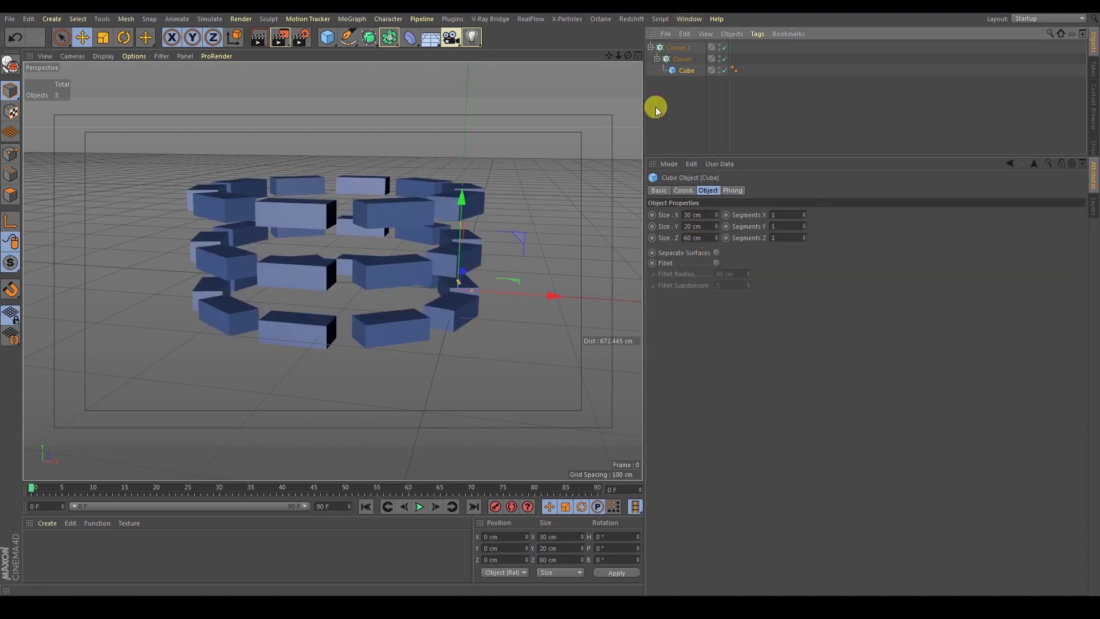
{"action": "left_click", "coordinate": [670, 47]}
{"action": "double_click", "coordinate": [690, 326]}
{"action": "type", "text": "20"}
{"action": "key", "text": "Return"}
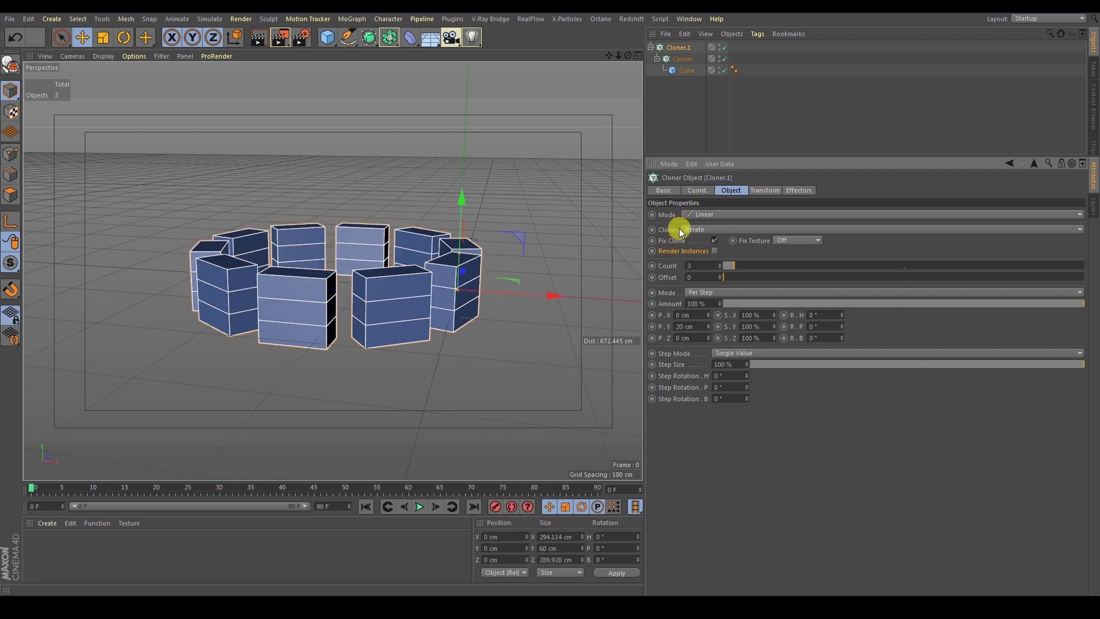
Step: Try a per-step bank rotation and a heading step rotation on the outer Cloner's rings, undoing both
{"action": "left_click", "coordinate": [678, 49]}
{"action": "left_click_drag", "start_coordinate": [841, 312], "coordinate": [840, 326]}
{"action": "key", "text": "ctrl+z"}
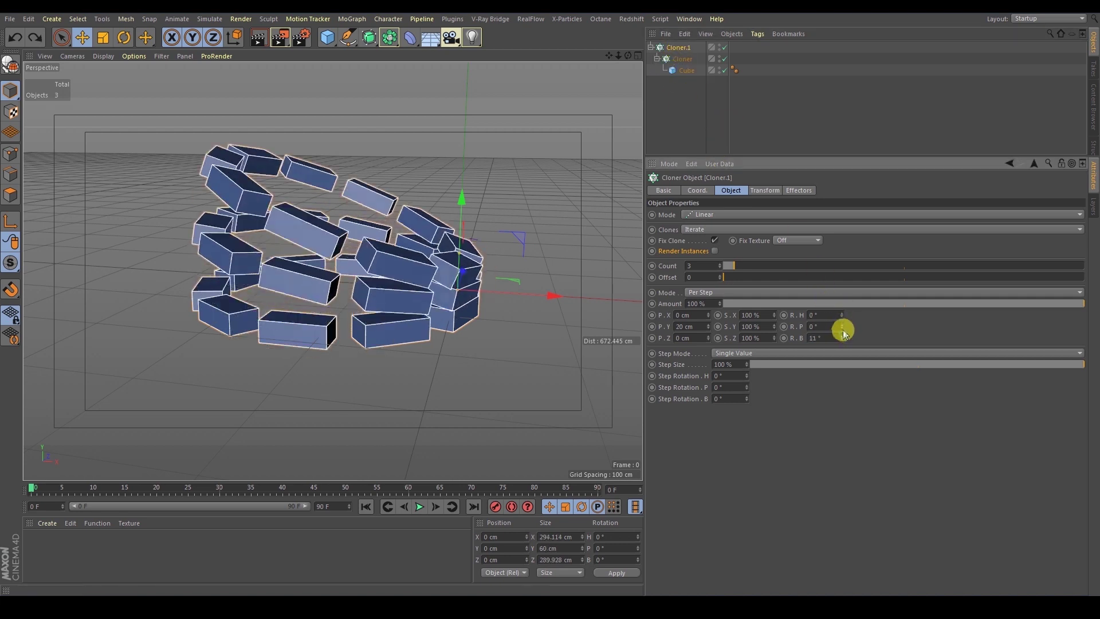
{"action": "key", "text": "ctrl+z"}
{"action": "left_click_drag", "start_coordinate": [746, 377], "coordinate": [747, 363]}
{"action": "key", "text": "ctrl+z"}
Step: Try heading rotations on the outer Cloner, first in its Transform settings and then per step at -21°, undoing each
{"action": "left_click", "coordinate": [765, 189]}
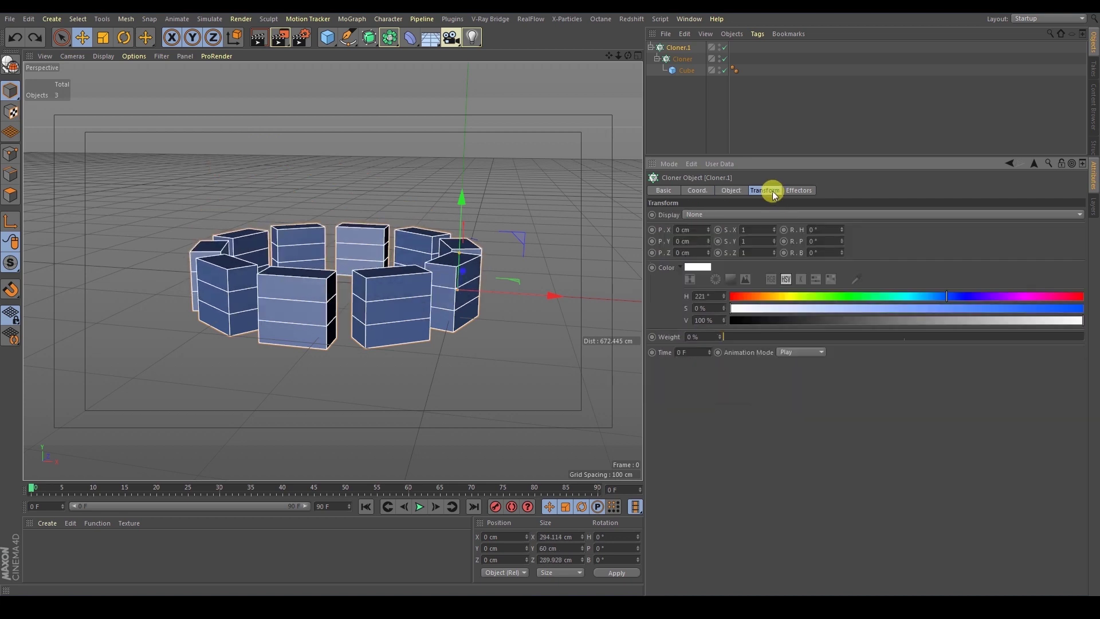
{"action": "left_click_drag", "start_coordinate": [841, 230], "coordinate": [842, 226]}
{"action": "key", "text": "ctrl+z"}
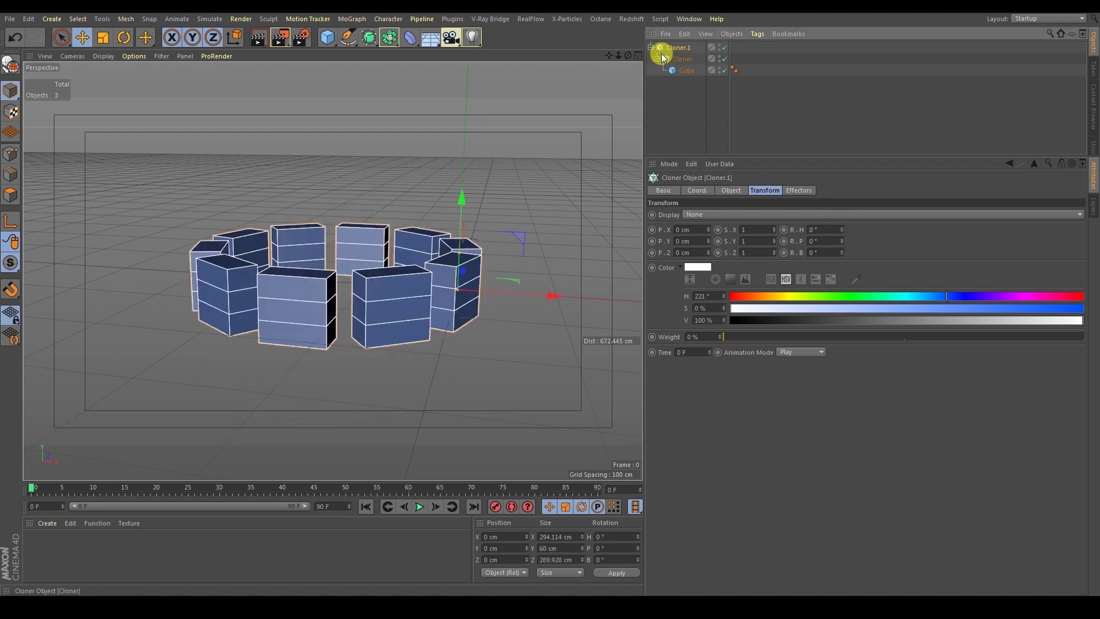
{"action": "left_click", "coordinate": [657, 58]}
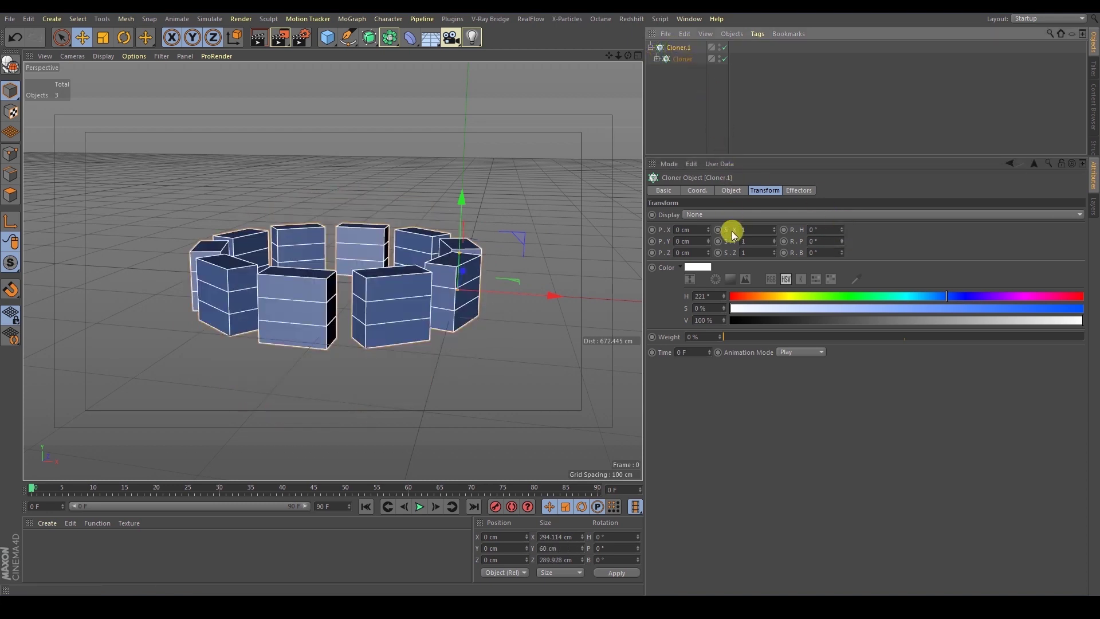
{"action": "left_click", "coordinate": [734, 190]}
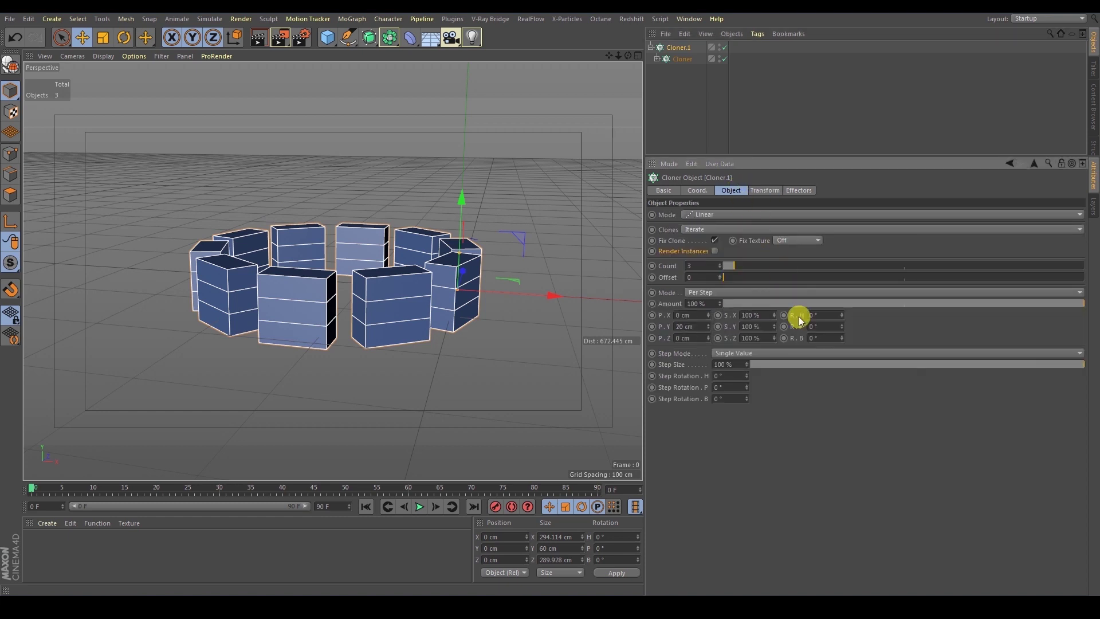
{"action": "left_click_drag", "start_coordinate": [841, 315], "coordinate": [826, 282]}
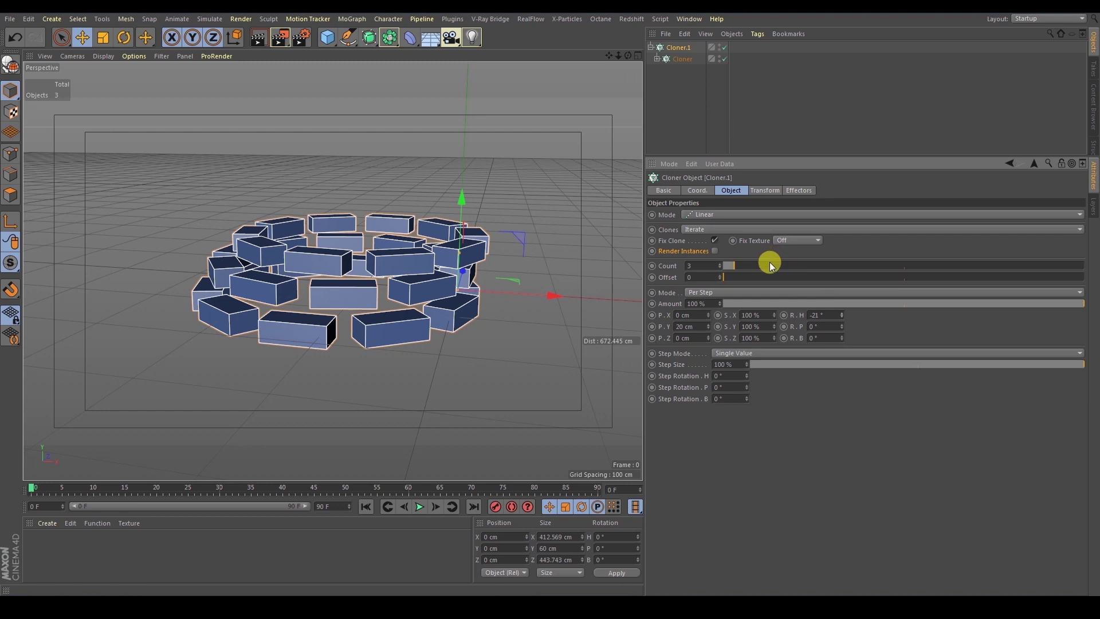
{"action": "key", "text": "ctrl+z"}
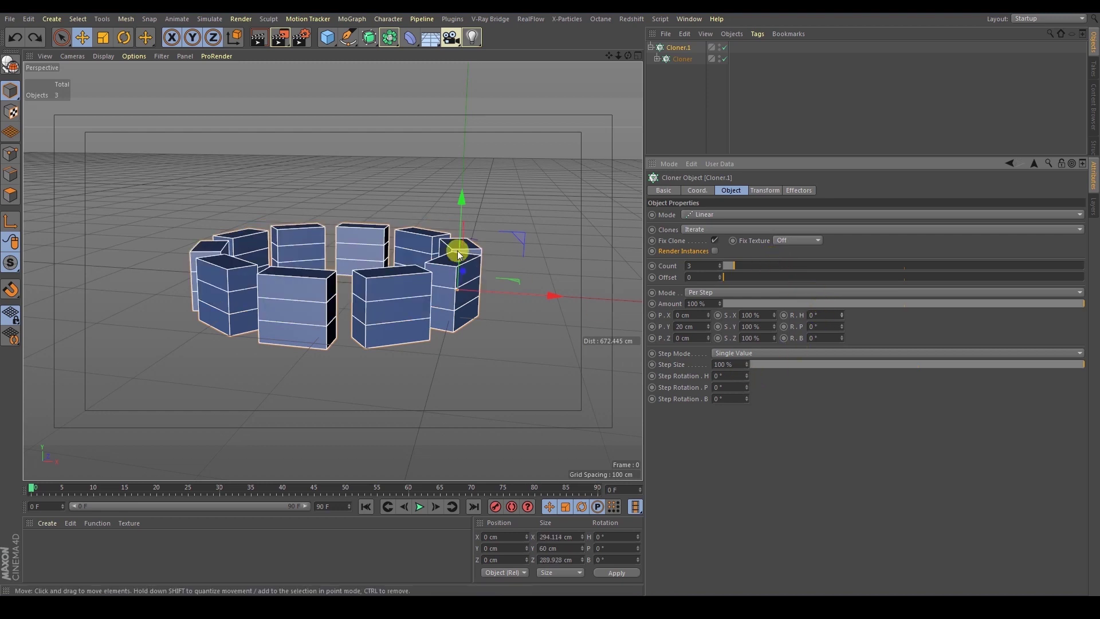
Step: Try a pitch step rotation of about 5° on the outer Cloner and undo it
{"action": "middle_click_drag", "start_coordinate": [440, 256], "coordinate": [460, 249], "text": "alt"}
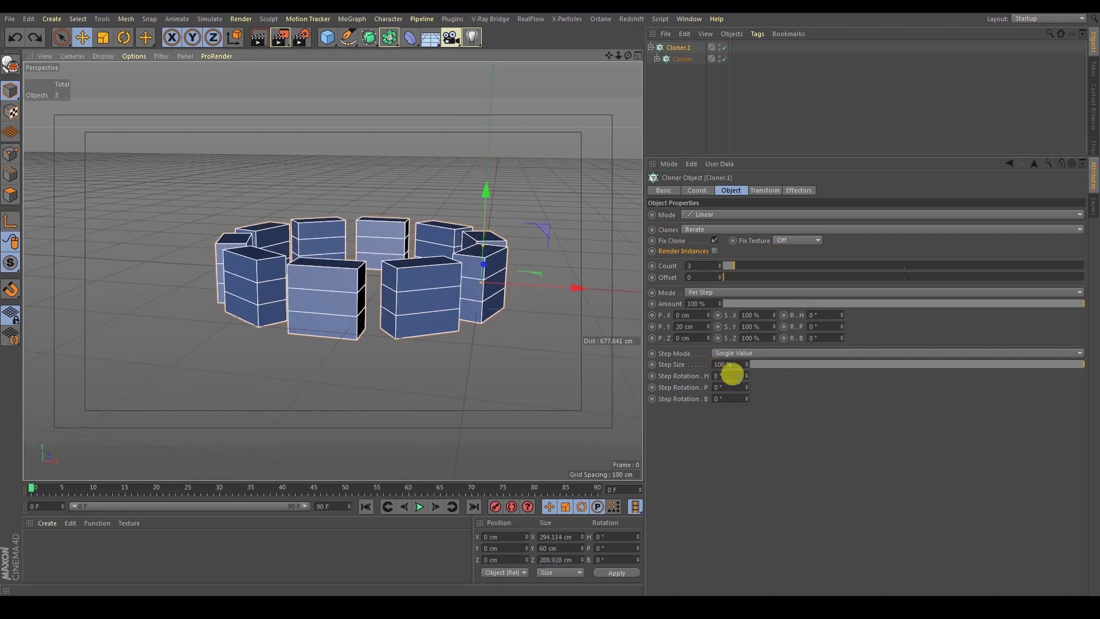
{"action": "mouse_move", "coordinate": [746, 388]}
{"action": "left_mouse_down"}
{"action": "mouse_move", "coordinate": [751, 404]}
{"action": "mouse_move", "coordinate": [741, 353]}
{"action": "mouse_move", "coordinate": [749, 428]}
{"action": "mouse_move", "coordinate": [743, 348]}
{"action": "mouse_move", "coordinate": [744, 404]}
{"action": "mouse_move", "coordinate": [743, 359]}
{"action": "left_mouse_up"}
{"action": "key", "text": "ctrl+z"}
{"action": "key", "text": "ctrl+z"}
{"action": "key", "text": "ctrl+z"}
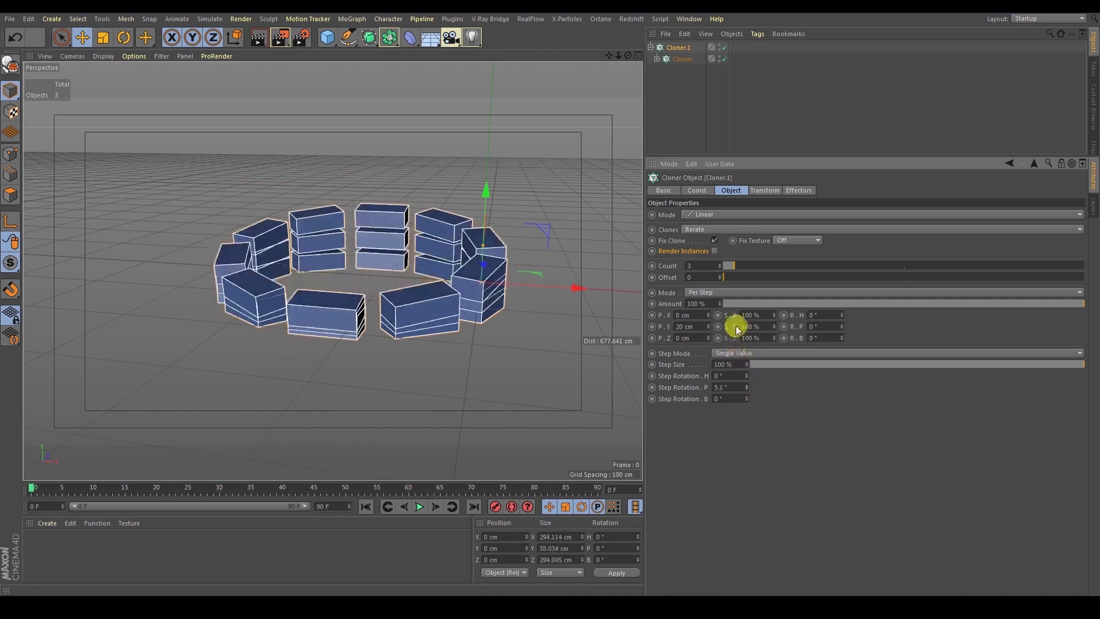
Step: Take the ring's Cloner out of the outer Cloner and switch its mode to Radial
{"action": "left_click", "coordinate": [658, 59]}
{"action": "left_click_drag", "start_coordinate": [682, 61], "coordinate": [682, 93]}
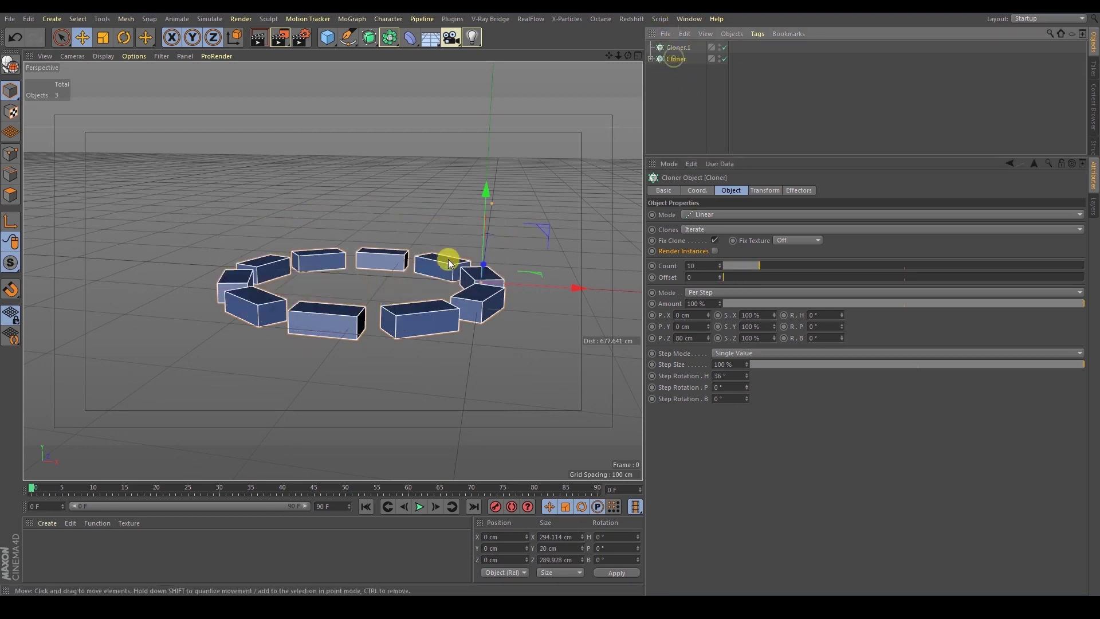
{"action": "left_click_drag", "start_coordinate": [450, 256], "coordinate": [475, 285], "text": "alt"}
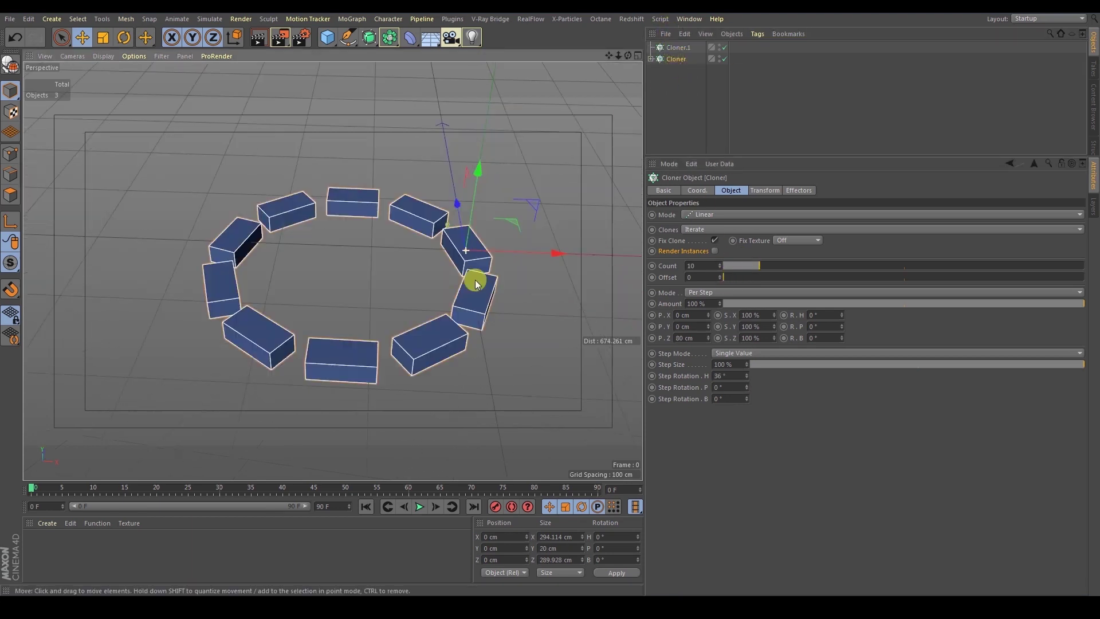
{"action": "left_click", "coordinate": [709, 215]}
{"action": "left_click", "coordinate": [712, 246]}
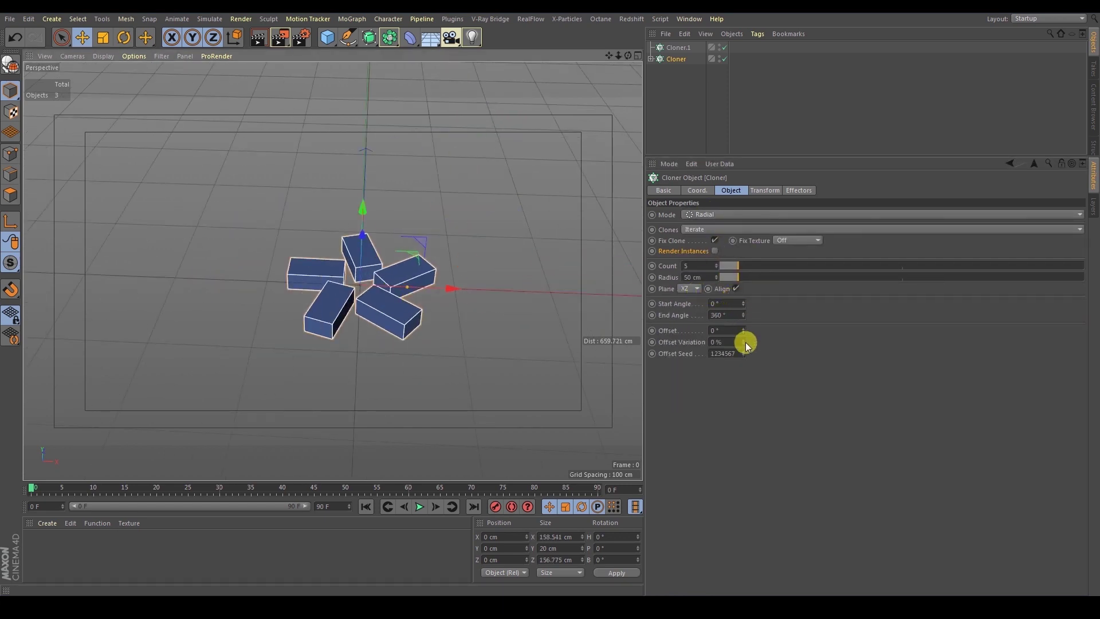
Step: Set the radial Cloner's count to 7 and its radius to 150 cm
{"action": "left_click_drag", "start_coordinate": [742, 269], "coordinate": [774, 277]}
{"action": "left_click", "coordinate": [703, 277]}
{"action": "type", "text": "150"}
{"action": "key", "text": "Return"}
Step: Check the ring from the top view and set the clones' heading rotation to -90° in the Transform settings
{"action": "left_click_drag", "start_coordinate": [266, 253], "coordinate": [352, 295], "text": "alt"}
{"action": "key", "text": "F2"}
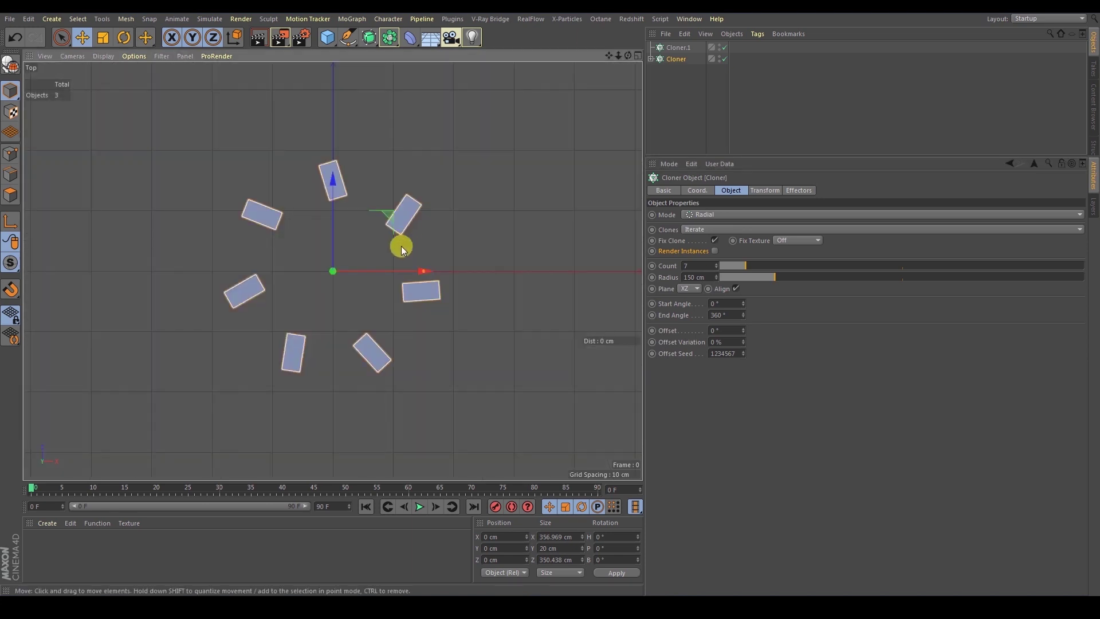
{"action": "middle_click_drag", "start_coordinate": [453, 282], "coordinate": [473, 288], "text": "alt"}
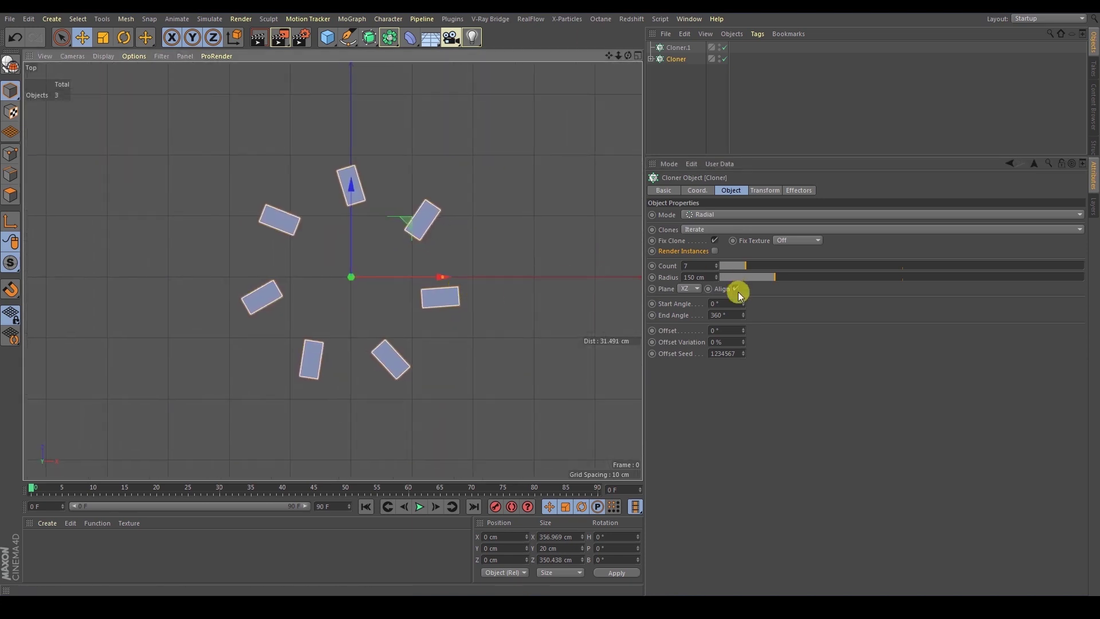
{"action": "left_click", "coordinate": [760, 189]}
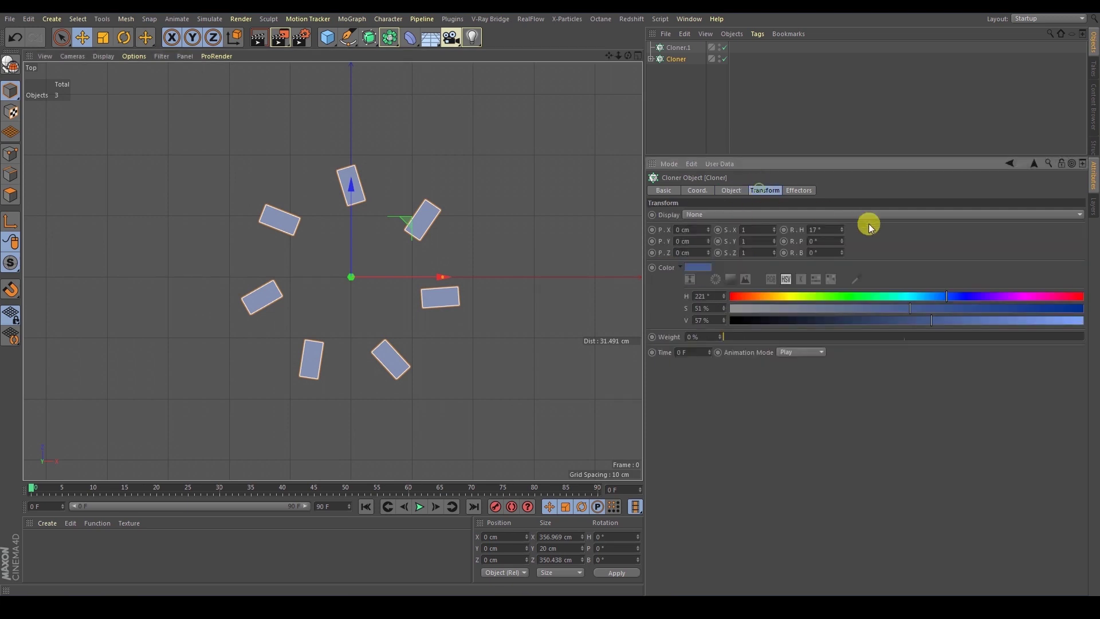
{"action": "left_click_drag", "start_coordinate": [841, 228], "coordinate": [847, 276]}
{"action": "left_click", "coordinate": [828, 231]}
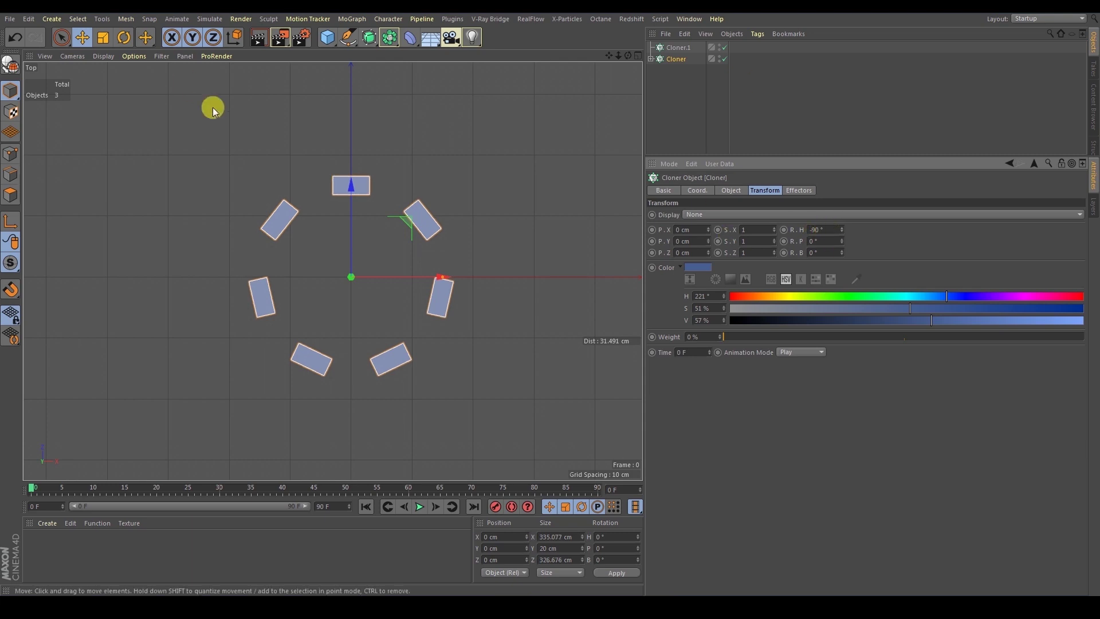
Step: Return to the perspective view and increase the radial Cloner's count to 12 bricks
{"action": "key", "text": "F1"}
{"action": "left_click_drag", "start_coordinate": [382, 259], "coordinate": [408, 291], "text": "alt"}
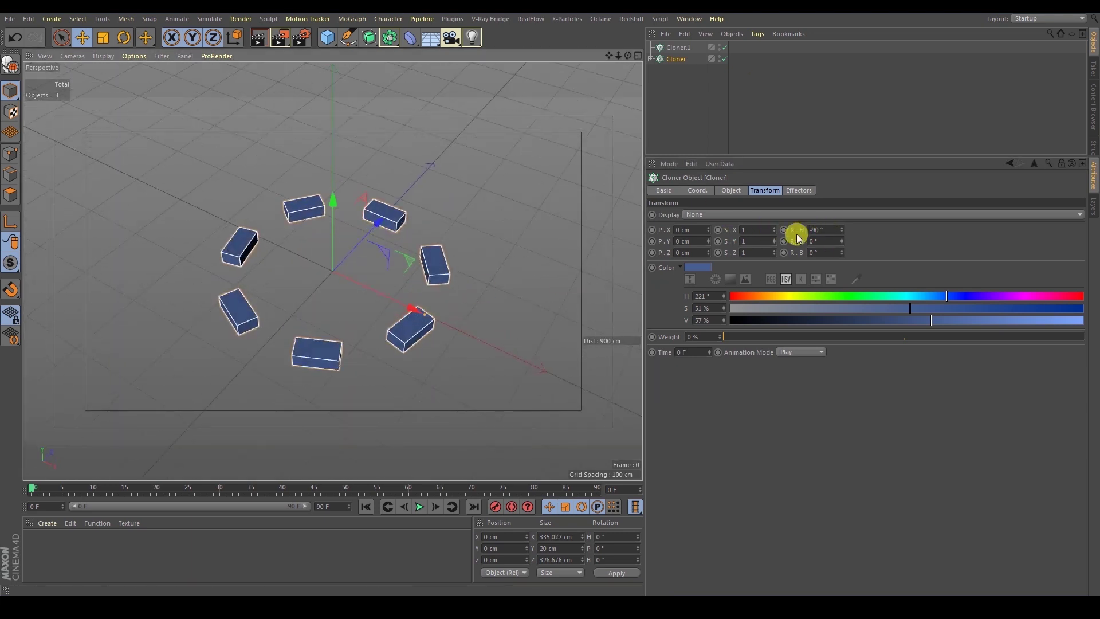
{"action": "left_click", "coordinate": [732, 190]}
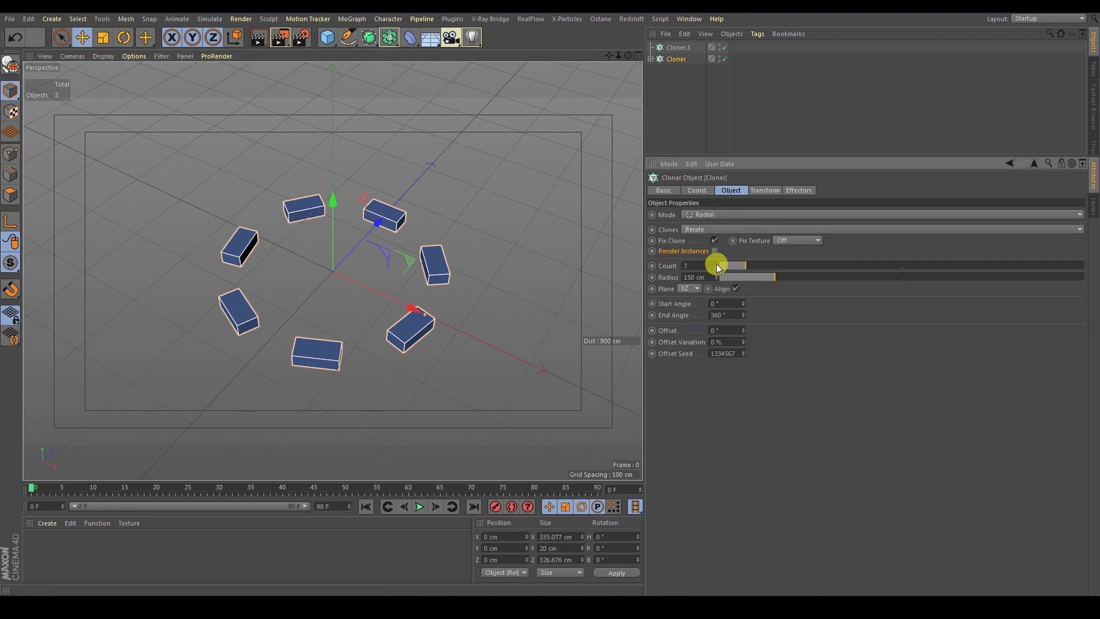
{"action": "left_click", "coordinate": [716, 263]}
{"action": "left_click", "coordinate": [717, 264]}
{"action": "left_click", "coordinate": [716, 264]}
{"action": "left_click", "coordinate": [716, 264]}
{"action": "left_click", "coordinate": [716, 264]}
{"action": "left_click_drag", "start_coordinate": [395, 269], "coordinate": [401, 217], "text": "alt"}
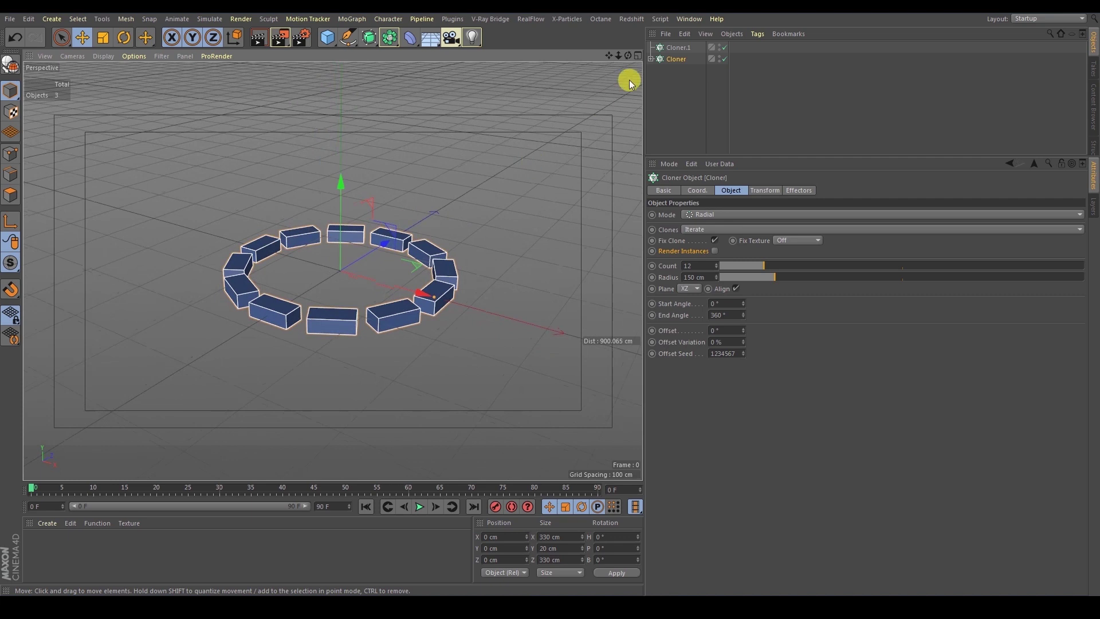
Step: Nest the radial ring's Cloner back inside the outer Cloner and select the outer one
{"action": "left_click_drag", "start_coordinate": [675, 59], "coordinate": [670, 48]}
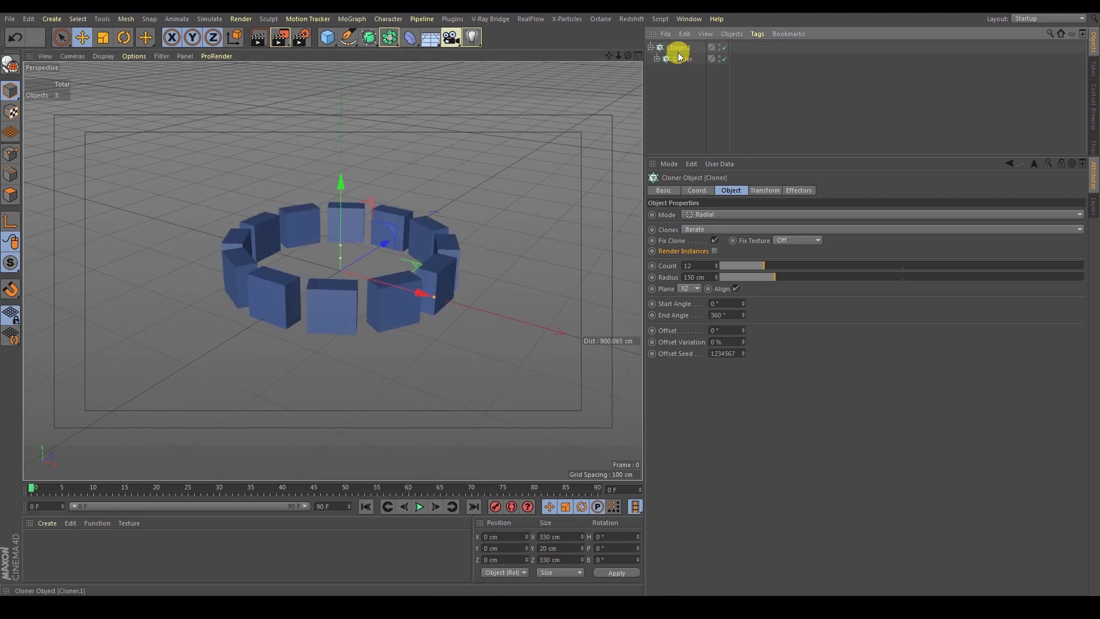
{"action": "left_click", "coordinate": [679, 51]}
{"action": "left_click_drag", "start_coordinate": [399, 250], "coordinate": [342, 179], "text": "alt"}
{"action": "key", "text": "ctrl+z"}
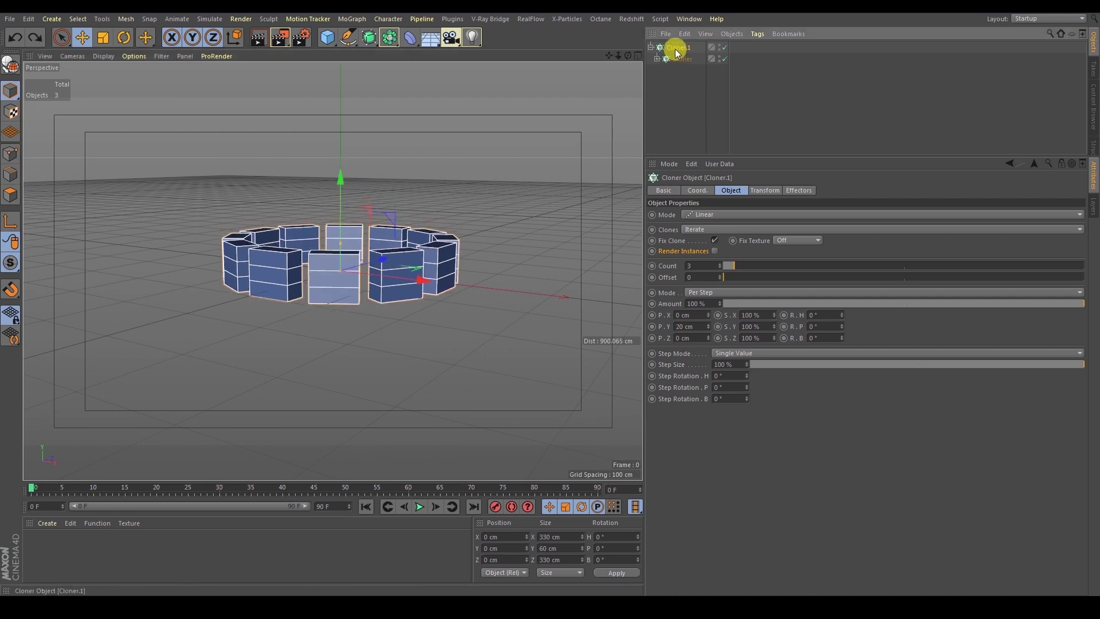
Step: Set the outer Cloner's per-step heading rotation (R.H) to 17° to stagger the stacked rings
{"action": "left_click_drag", "start_coordinate": [842, 312], "coordinate": [840, 304]}
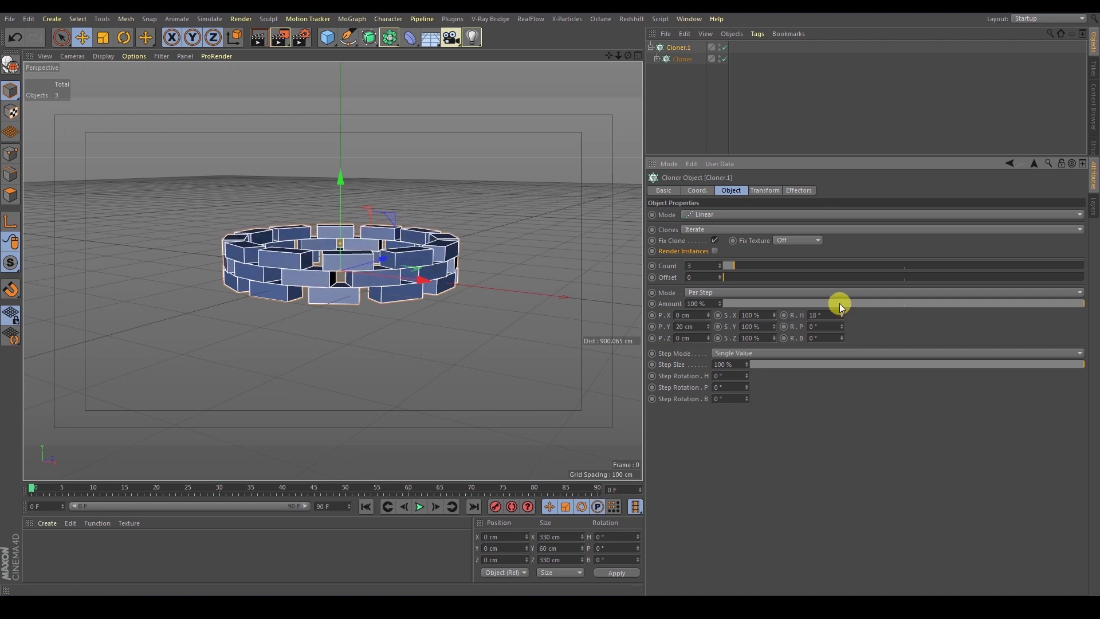
{"action": "left_click", "coordinate": [841, 316]}
{"action": "left_click_drag", "start_coordinate": [429, 286], "coordinate": [398, 245], "text": "alt"}
{"action": "middle_click_drag", "start_coordinate": [397, 245], "coordinate": [438, 299], "text": "alt"}
{"action": "right_click_drag", "start_coordinate": [437, 299], "coordinate": [449, 309], "text": "alt"}
{"action": "left_click_drag", "start_coordinate": [450, 308], "coordinate": [445, 315], "text": "alt"}
{"action": "middle_click_drag", "start_coordinate": [445, 315], "coordinate": [393, 315], "text": "alt"}
Step: Raise the outer Cloner's count beyond 13 to stack the rings into a tall tower
{"action": "mouse_move", "coordinate": [710, 324]}
{"action": "left_mouse_down"}
{"action": "mouse_move", "coordinate": [710, 314]}
{"action": "mouse_move", "coordinate": [712, 327]}
{"action": "left_mouse_up"}
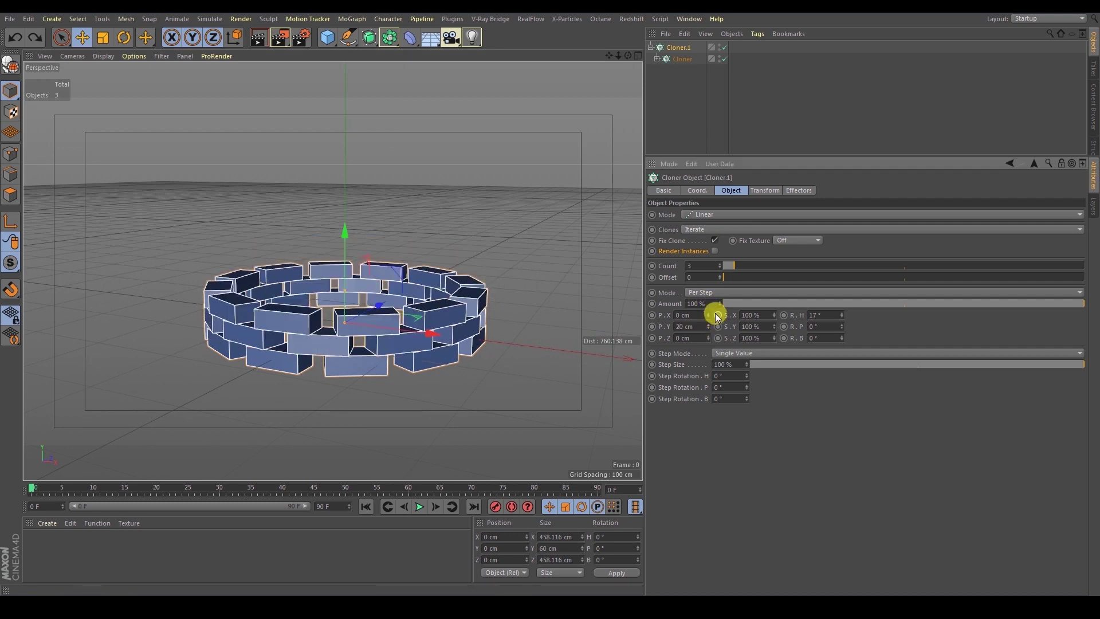
{"action": "left_click_drag", "start_coordinate": [720, 261], "coordinate": [720, 262]}
{"action": "left_click", "coordinate": [721, 263]}
{"action": "right_click_drag", "start_coordinate": [498, 299], "coordinate": [444, 281], "text": "alt"}
{"action": "middle_click_drag", "start_coordinate": [444, 280], "coordinate": [432, 333], "text": "alt"}
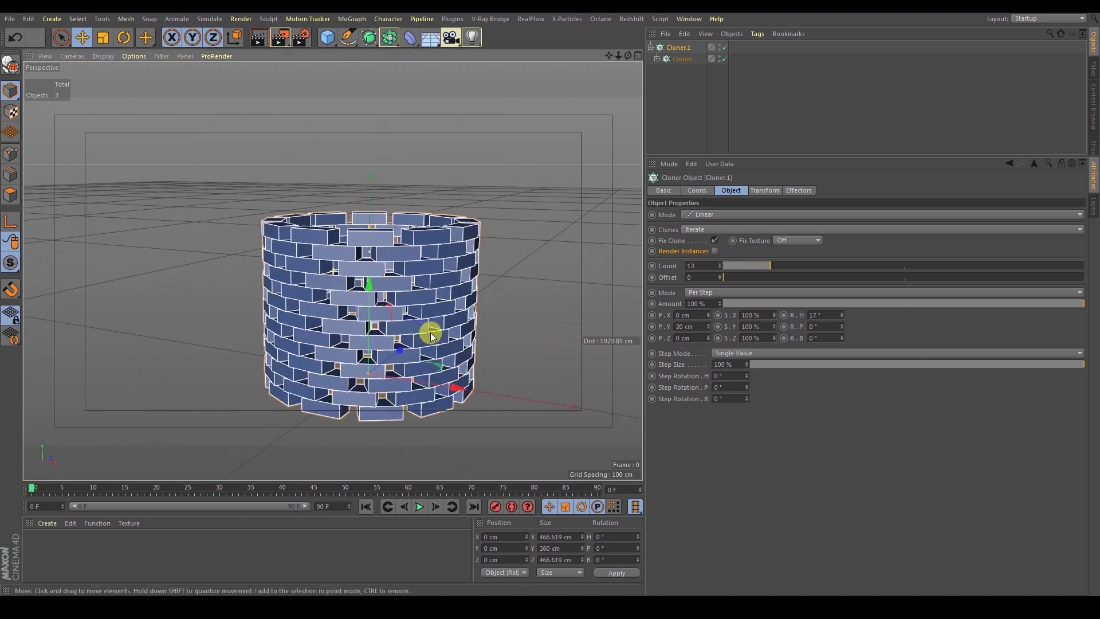
{"action": "left_click_drag", "start_coordinate": [771, 270], "coordinate": [790, 269]}
{"action": "left_click", "coordinate": [686, 128]}
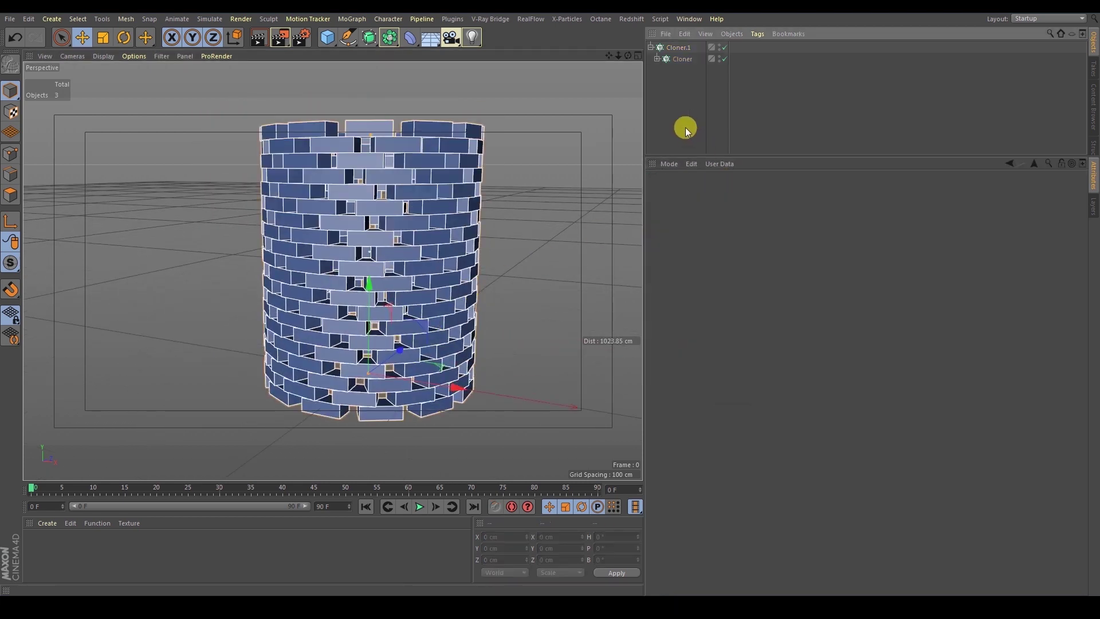
Step: Try a different X size on the brick cube nested in the Cloners and undo it
{"action": "right_click_drag", "start_coordinate": [549, 204], "coordinate": [498, 237], "text": "alt"}
{"action": "left_click_drag", "start_coordinate": [494, 238], "coordinate": [437, 267], "text": "alt"}
{"action": "right_click_drag", "start_coordinate": [429, 267], "coordinate": [472, 258], "text": "alt"}
{"action": "left_click", "coordinate": [657, 59]}
{"action": "left_click", "coordinate": [687, 70]}
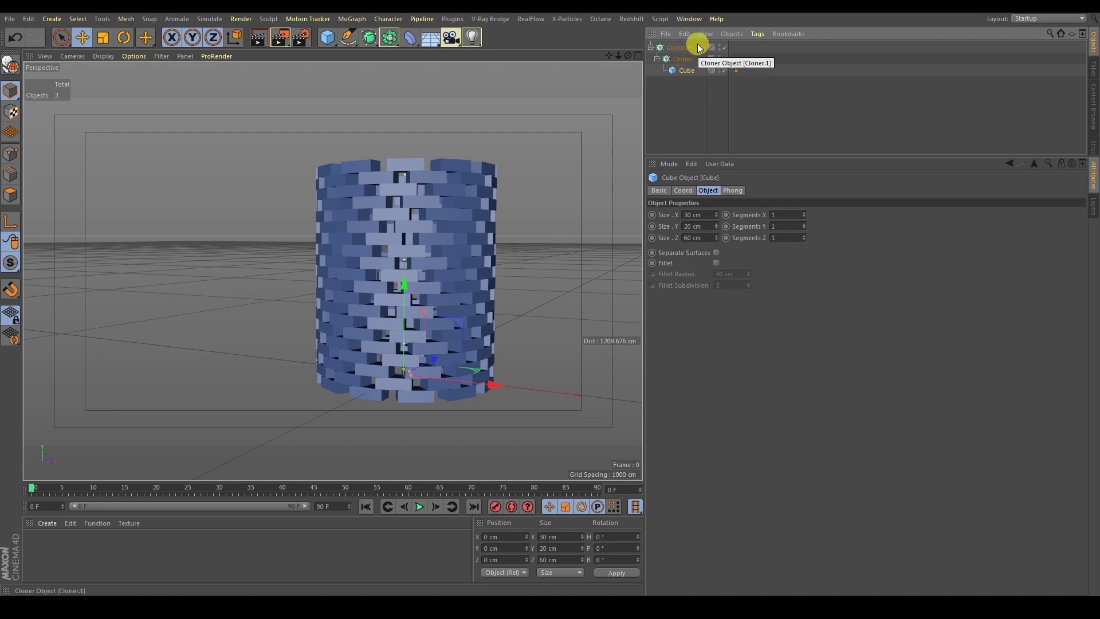
{"action": "left_click_drag", "start_coordinate": [451, 217], "coordinate": [462, 189], "text": "alt"}
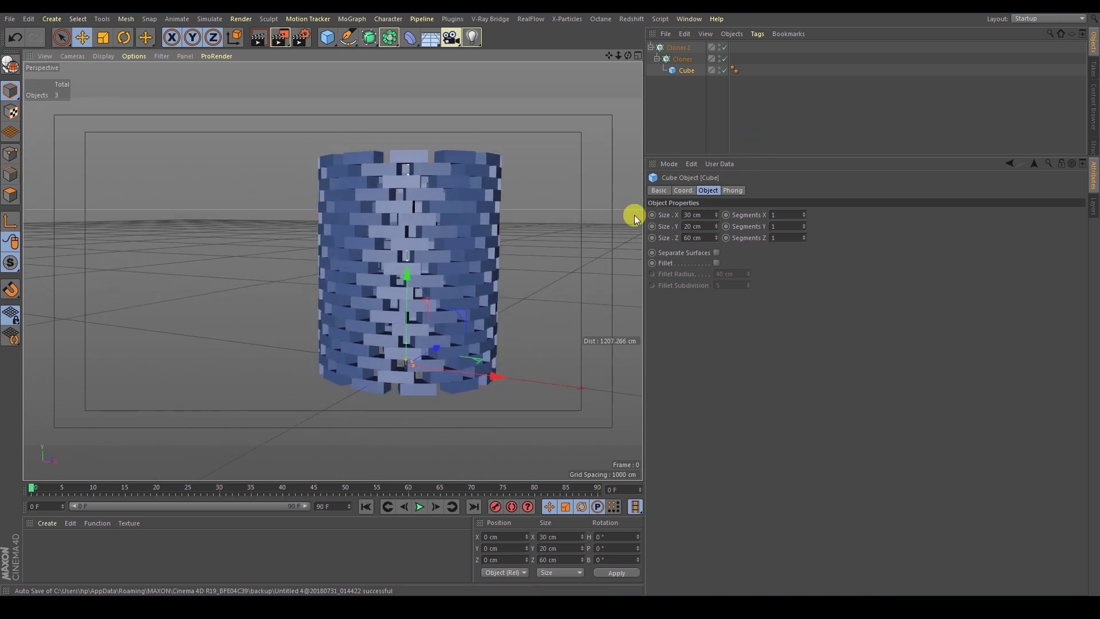
{"action": "scroll", "coordinate": [635, 215], "scroll_direction": "up", "scroll_amount": 4}
{"action": "mouse_move", "coordinate": [715, 215]}
{"action": "left_mouse_down"}
{"action": "mouse_move", "coordinate": [715, 201]}
{"action": "mouse_move", "coordinate": [716, 228]}
{"action": "left_mouse_up"}
{"action": "key", "text": "ctrl+z"}
Step: Try a different Z size on the brick cube and return it to 60 cm
{"action": "left_click_drag", "start_coordinate": [412, 321], "coordinate": [424, 363], "text": "alt"}
{"action": "middle_click_drag", "start_coordinate": [377, 320], "coordinate": [338, 299], "text": "alt"}
{"action": "scroll", "coordinate": [458, 260], "scroll_direction": "down", "scroll_amount": 3}
{"action": "key", "text": "ctrl+z"}
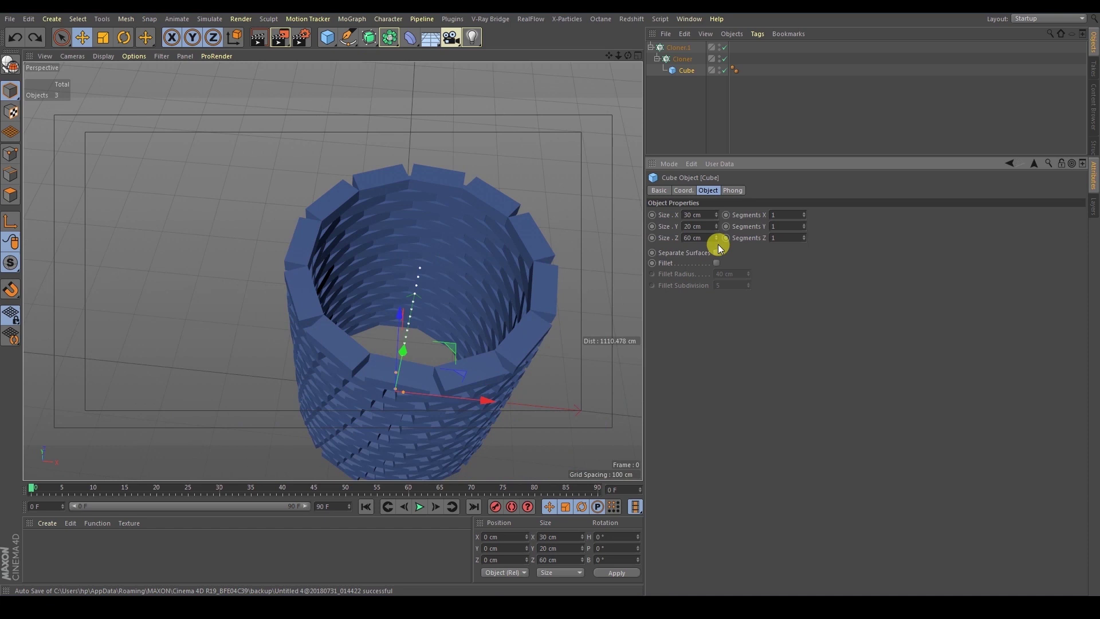
{"action": "double_click", "coordinate": [693, 237]}
{"action": "key", "text": "Return"}
Step: Try 14 bricks per ring in the radial Cloner and return the count to 12
{"action": "left_click", "coordinate": [681, 58]}
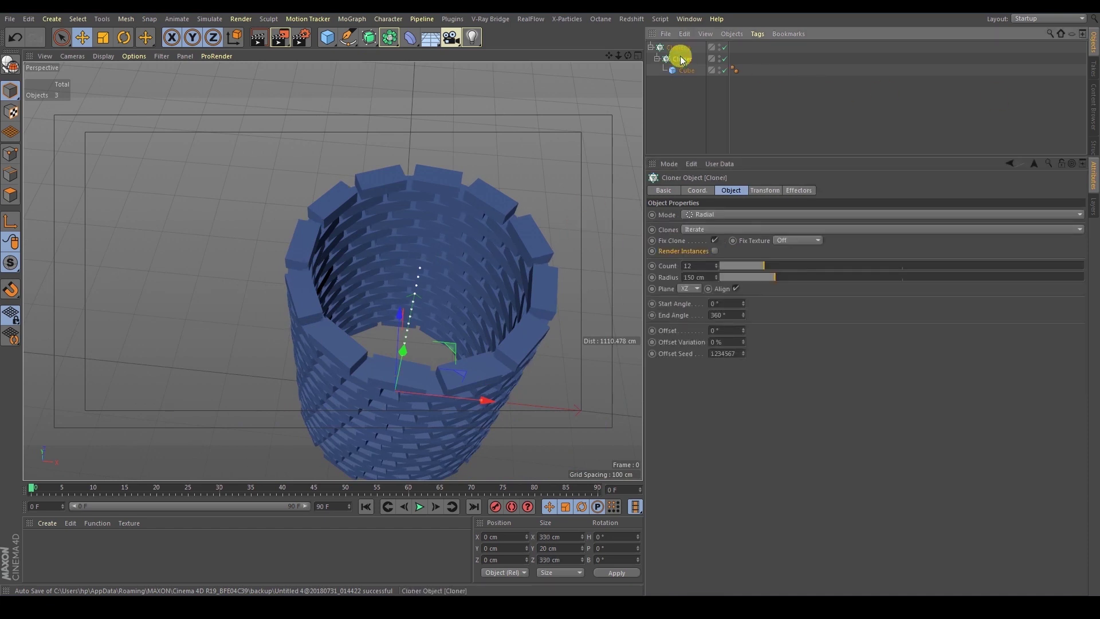
{"action": "left_click", "coordinate": [716, 263]}
{"action": "left_click", "coordinate": [716, 263]}
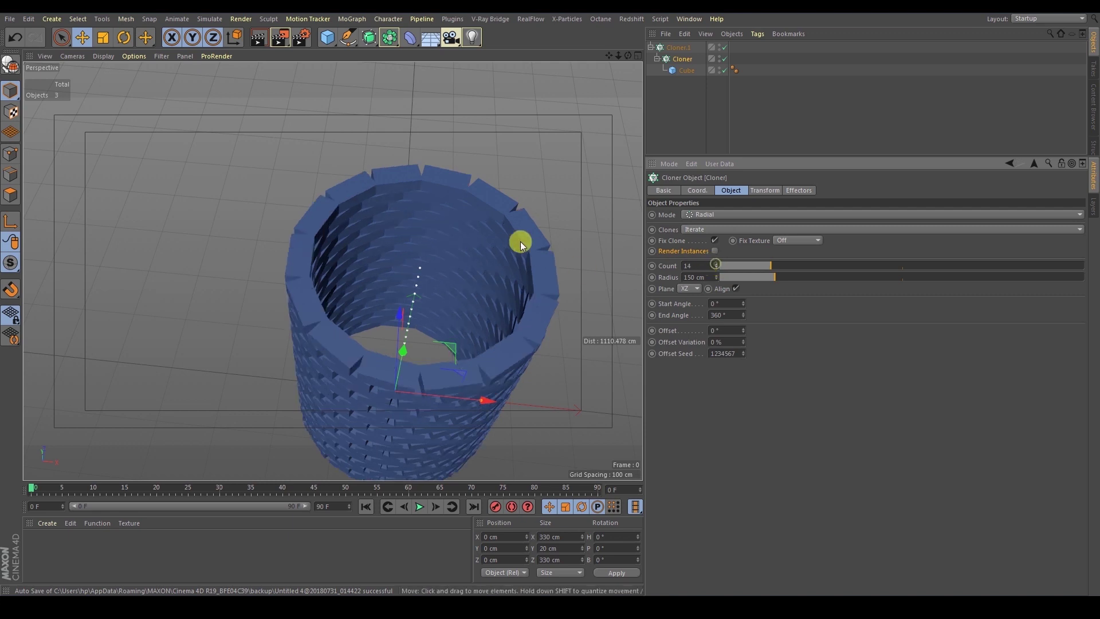
{"action": "left_click_drag", "start_coordinate": [521, 244], "coordinate": [518, 287], "text": "alt"}
{"action": "left_click", "coordinate": [717, 267]}
{"action": "left_click", "coordinate": [716, 267]}
{"action": "left_click_drag", "start_coordinate": [610, 289], "coordinate": [459, 115], "text": "alt"}
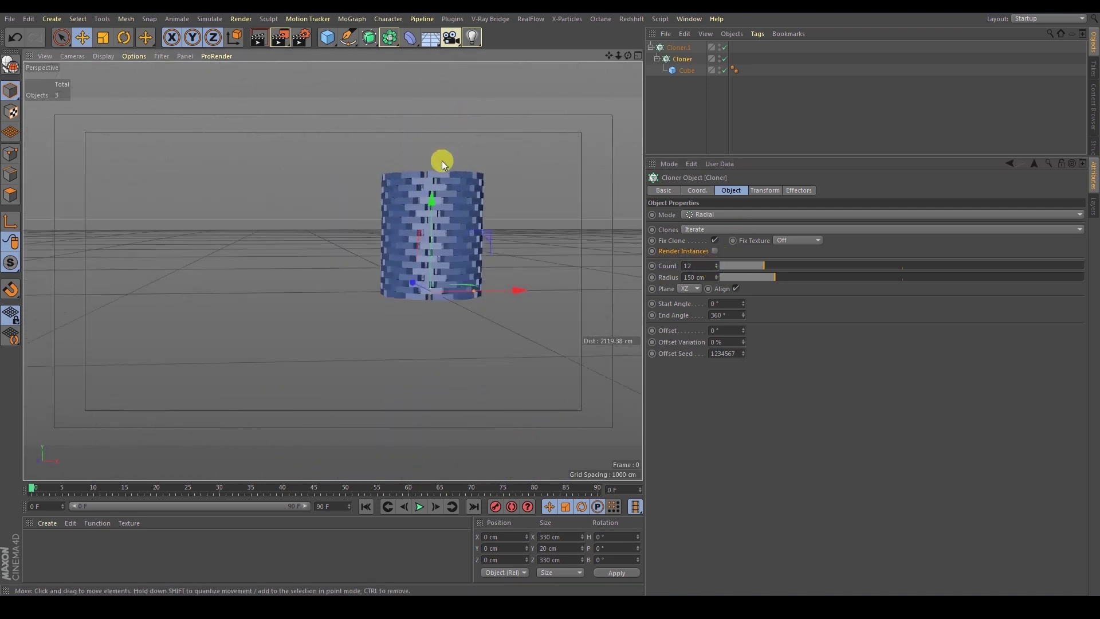
Step: Set the outer linear Cloner's count to 30 to make the brick tower taller
{"action": "scroll", "coordinate": [417, 224], "scroll_direction": "up", "scroll_amount": 3}
{"action": "left_click_drag", "start_coordinate": [766, 264], "coordinate": [829, 267]}
{"action": "left_click", "coordinate": [681, 48]}
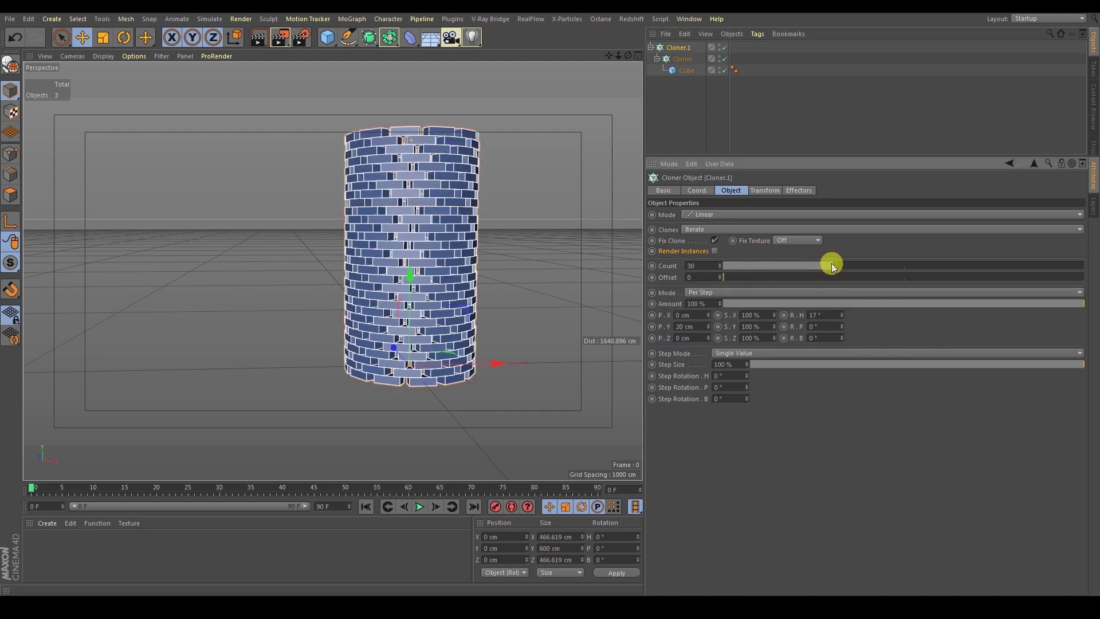
{"action": "left_click", "coordinate": [695, 110]}
{"action": "left_click_drag", "start_coordinate": [465, 164], "coordinate": [483, 115], "text": "alt"}
{"action": "left_click_drag", "start_coordinate": [362, 159], "coordinate": [362, 143], "text": "alt"}
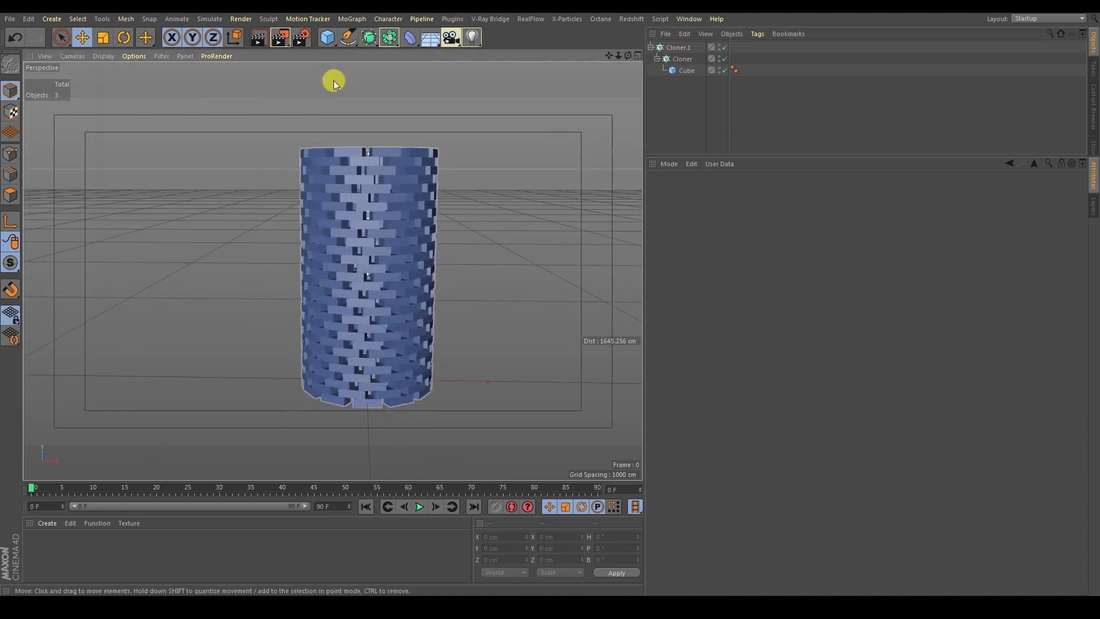
{"action": "left_click", "coordinate": [352, 19]}
{"action": "mouse_move", "coordinate": [356, 37]}
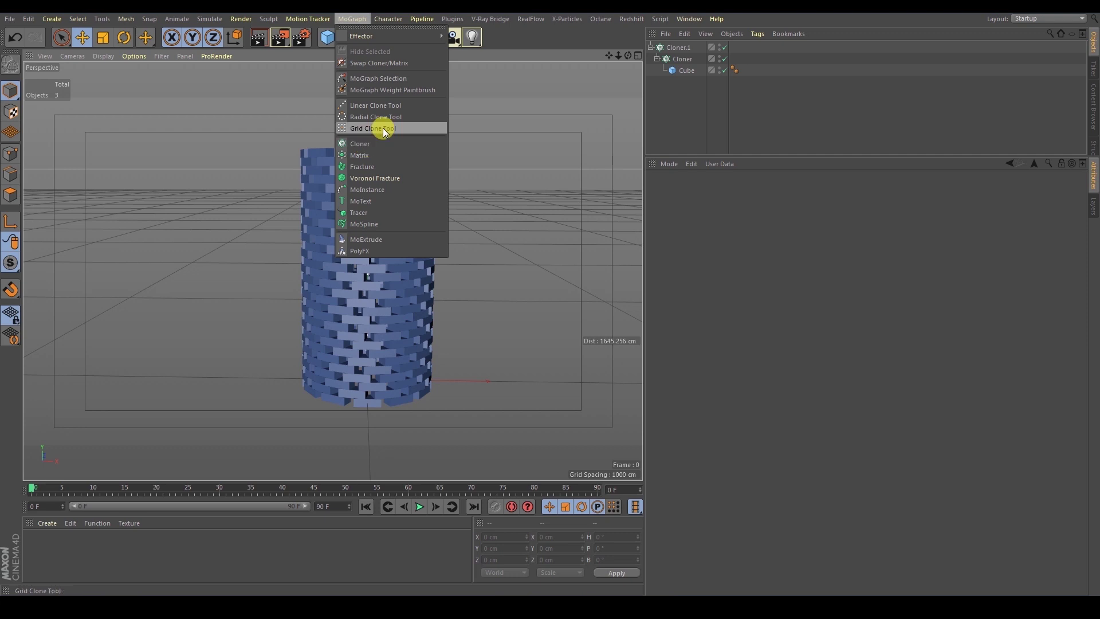
{"action": "mouse_move", "coordinate": [403, 37]}
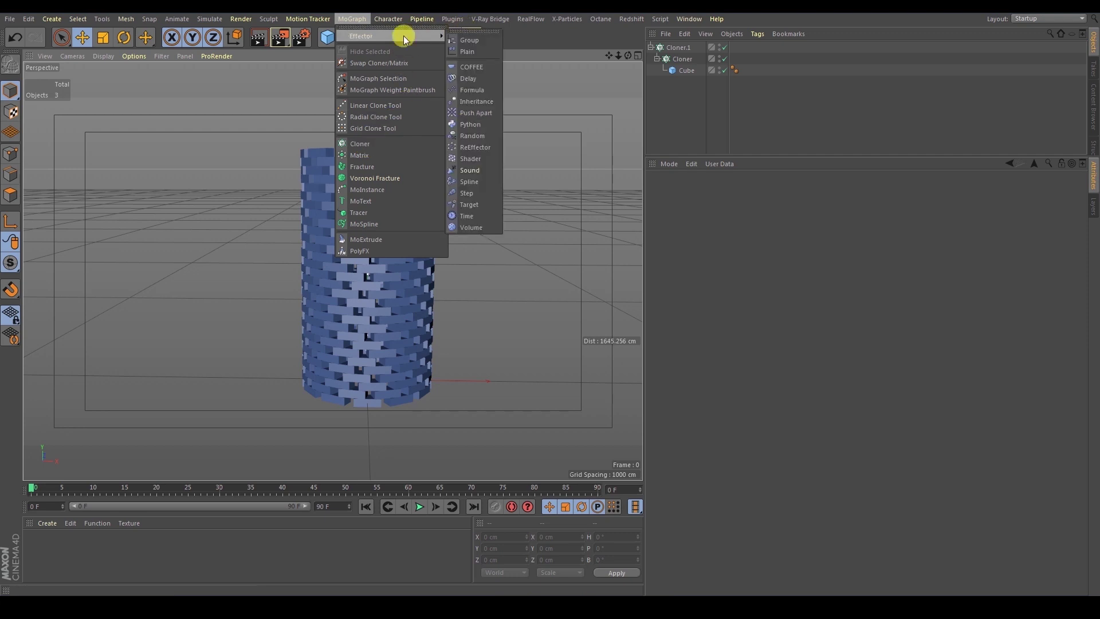
{"action": "left_click", "coordinate": [690, 68]}
{"action": "left_click", "coordinate": [687, 102]}
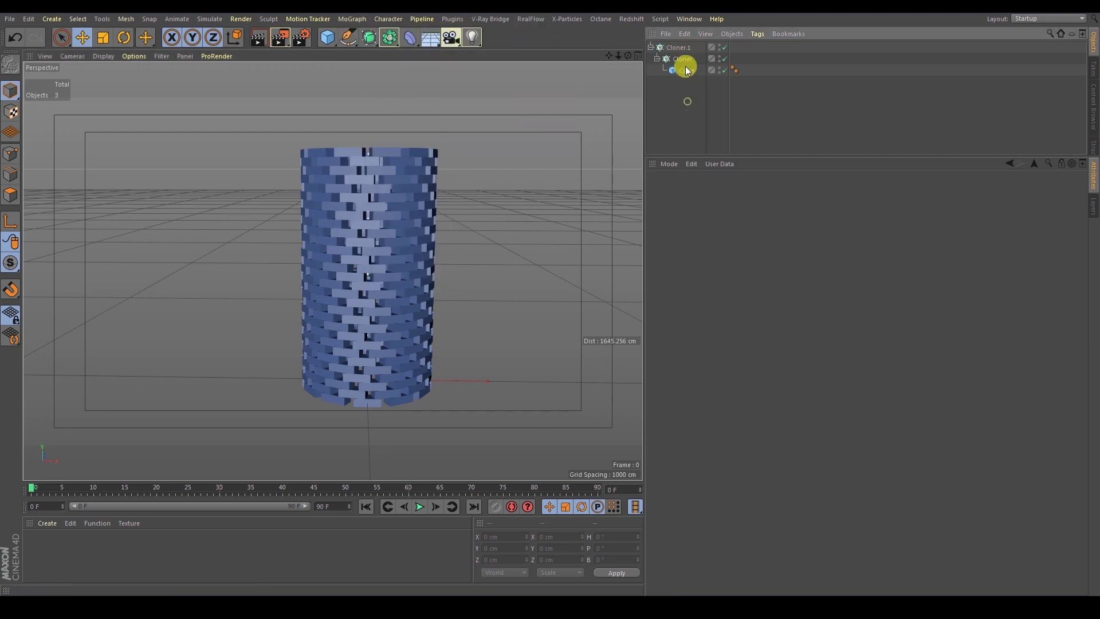
Step: Add a MoGraph Plain effector to the scene with no Cloner selected
{"action": "left_click", "coordinate": [354, 20]}
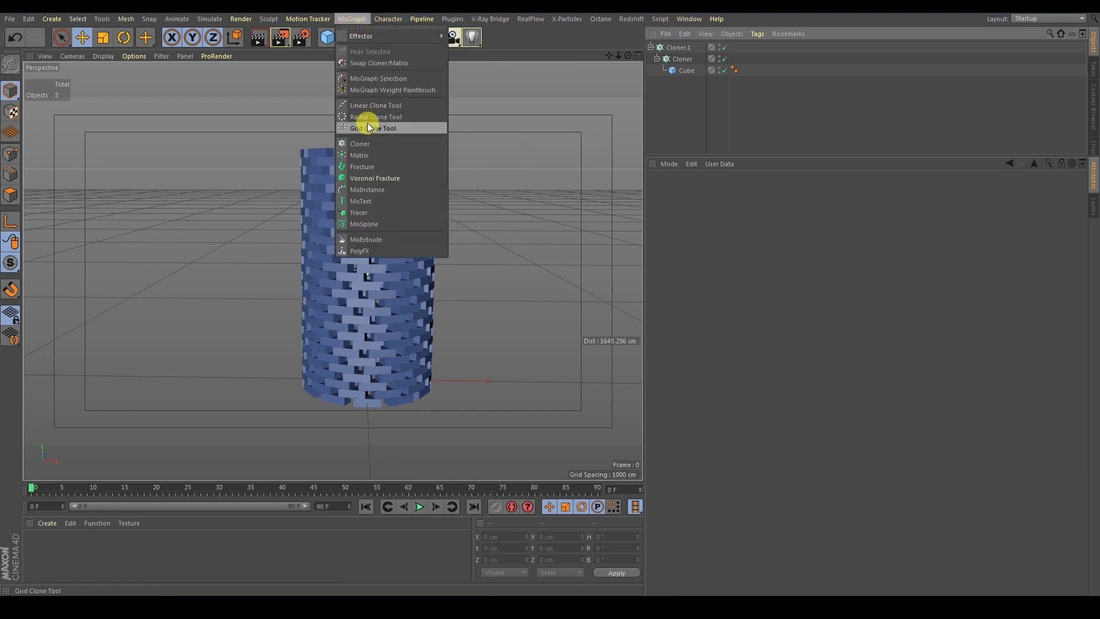
{"action": "mouse_move", "coordinate": [364, 39]}
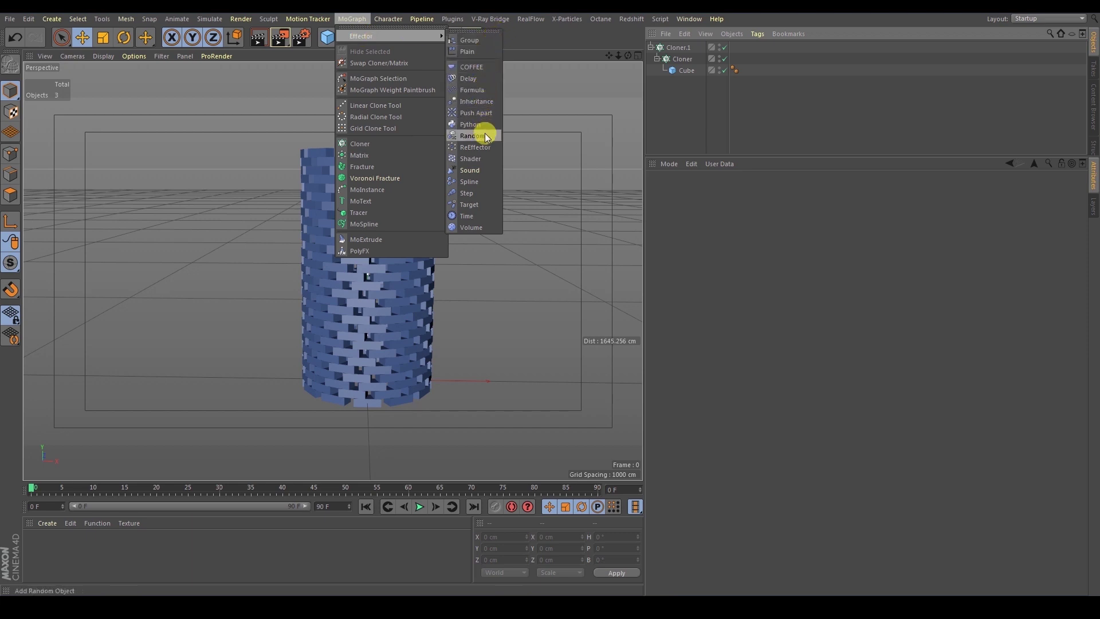
{"action": "left_click", "coordinate": [466, 51]}
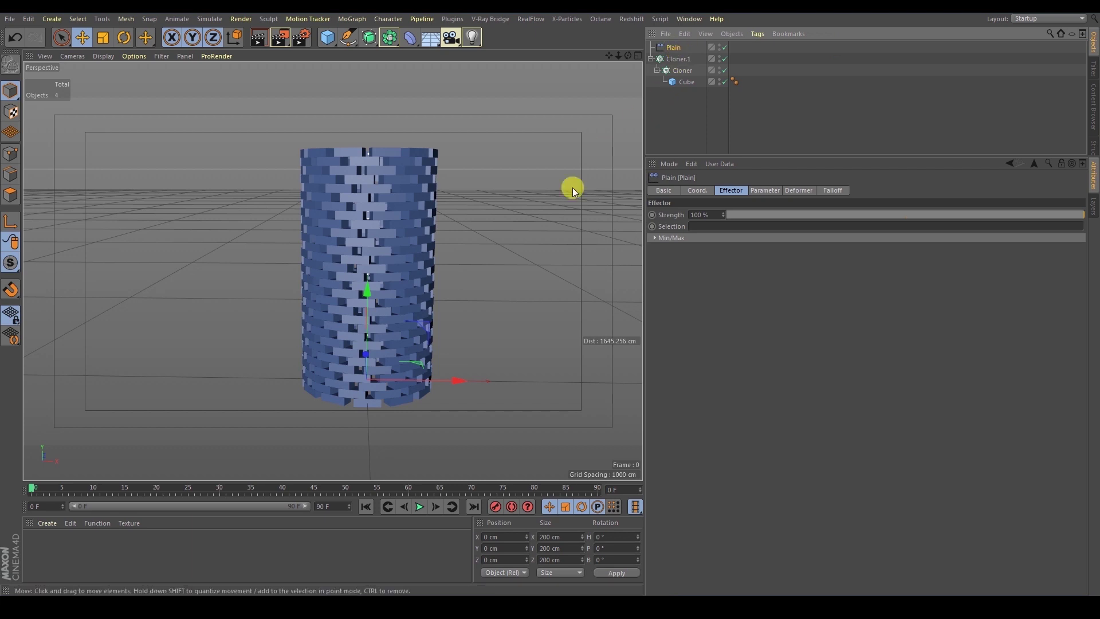
{"action": "middle_click_drag", "start_coordinate": [479, 251], "coordinate": [456, 224], "text": "alt"}
{"action": "right_click_drag", "start_coordinate": [457, 224], "coordinate": [434, 241], "text": "alt"}
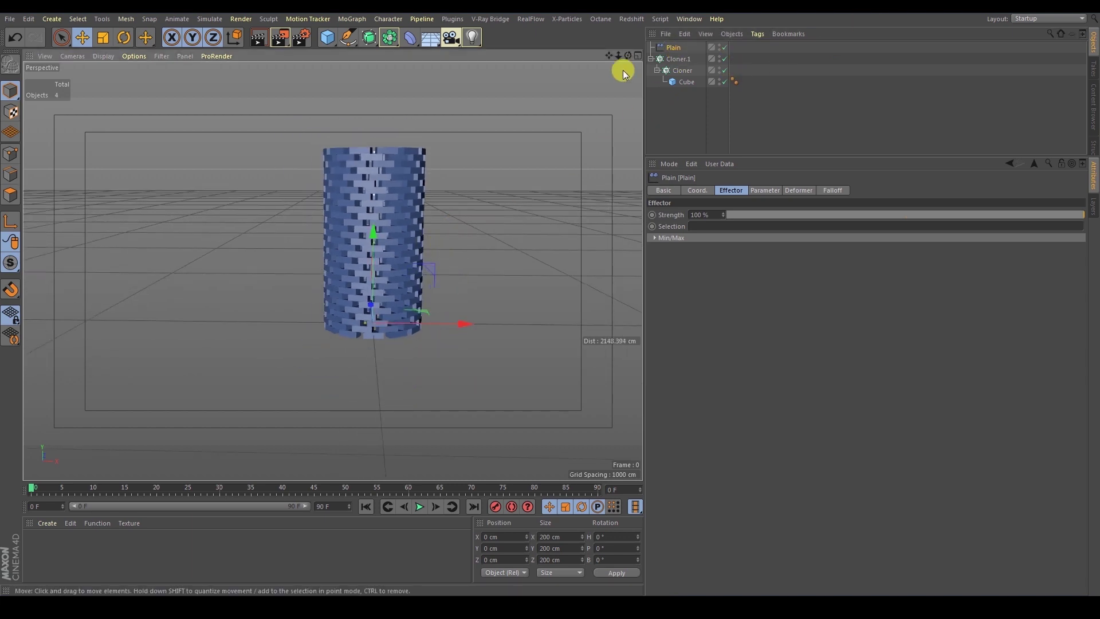
Step: Move the Plain effector along X to about 368 cm so it stands beside the tower
{"action": "left_click", "coordinate": [469, 383]}
{"action": "mouse_move", "coordinate": [469, 219]}
{"action": "left_mouse_down", "text": "alt"}
{"action": "mouse_move", "coordinate": [376, 336]}
{"action": "mouse_move", "coordinate": [536, 318]}
{"action": "mouse_move", "coordinate": [470, 291]}
{"action": "mouse_move", "coordinate": [481, 287]}
{"action": "left_mouse_up", "text": "alt"}
{"action": "left_click", "coordinate": [673, 47]}
{"action": "mouse_move", "coordinate": [482, 245]}
{"action": "left_mouse_down", "text": "alt"}
{"action": "mouse_move", "coordinate": [461, 239]}
{"action": "mouse_move", "coordinate": [465, 229]}
{"action": "left_mouse_up", "text": "alt"}
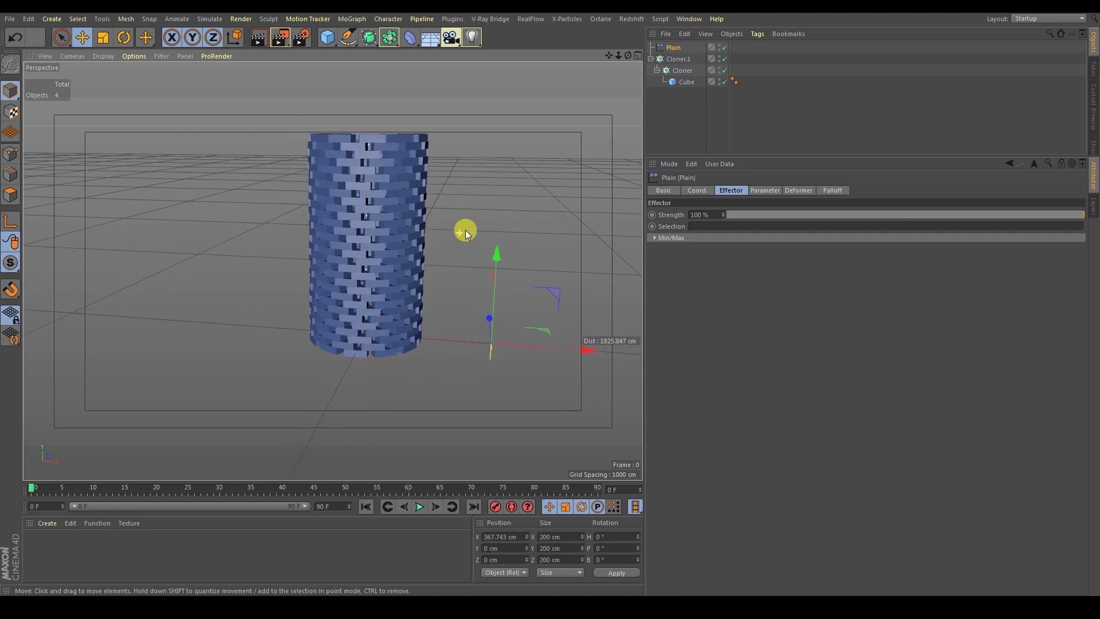
{"action": "right_click_drag", "start_coordinate": [466, 229], "coordinate": [454, 218], "text": "alt"}
{"action": "middle_click_drag", "start_coordinate": [455, 219], "coordinate": [425, 279], "text": "alt"}
{"action": "right_click_drag", "start_coordinate": [425, 280], "coordinate": [423, 263], "text": "alt"}
{"action": "left_click_drag", "start_coordinate": [422, 263], "coordinate": [431, 256], "text": "alt"}
{"action": "right_click_drag", "start_coordinate": [430, 255], "coordinate": [426, 261], "text": "alt"}
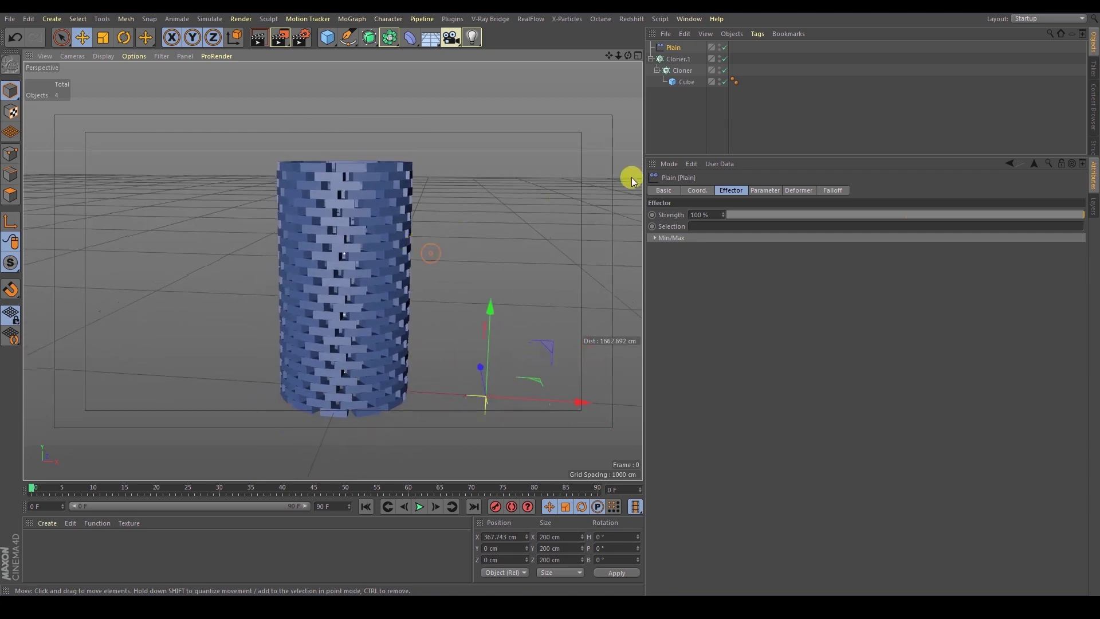
Step: Assign the Plain effector to the inner radial Cloner's effectors list and toggle it off and on again
{"action": "left_click", "coordinate": [679, 70]}
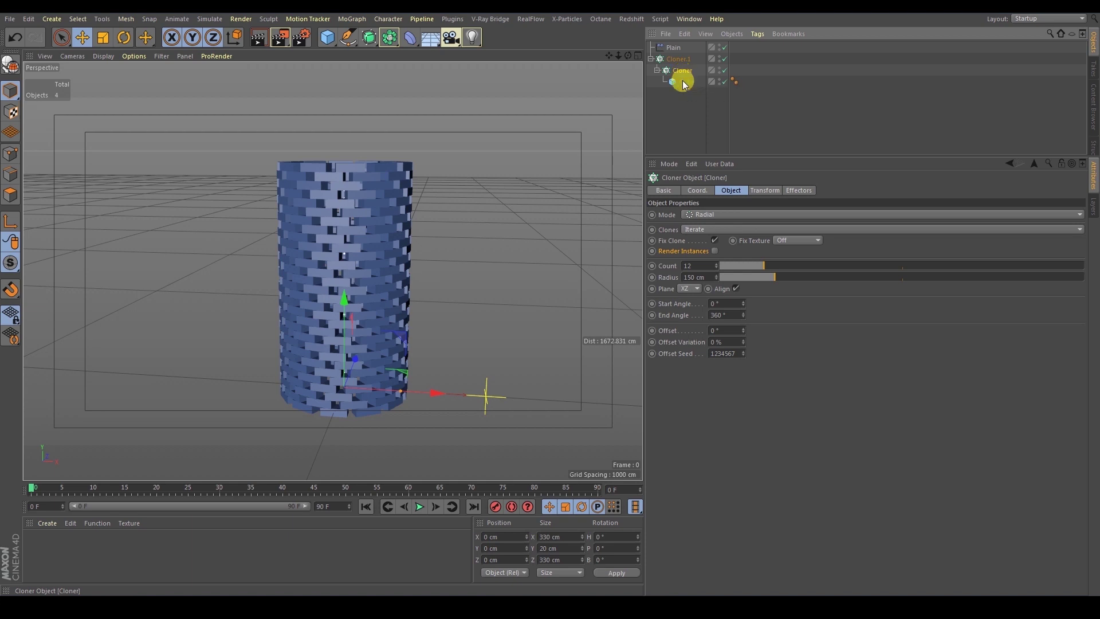
{"action": "left_click", "coordinate": [798, 190]}
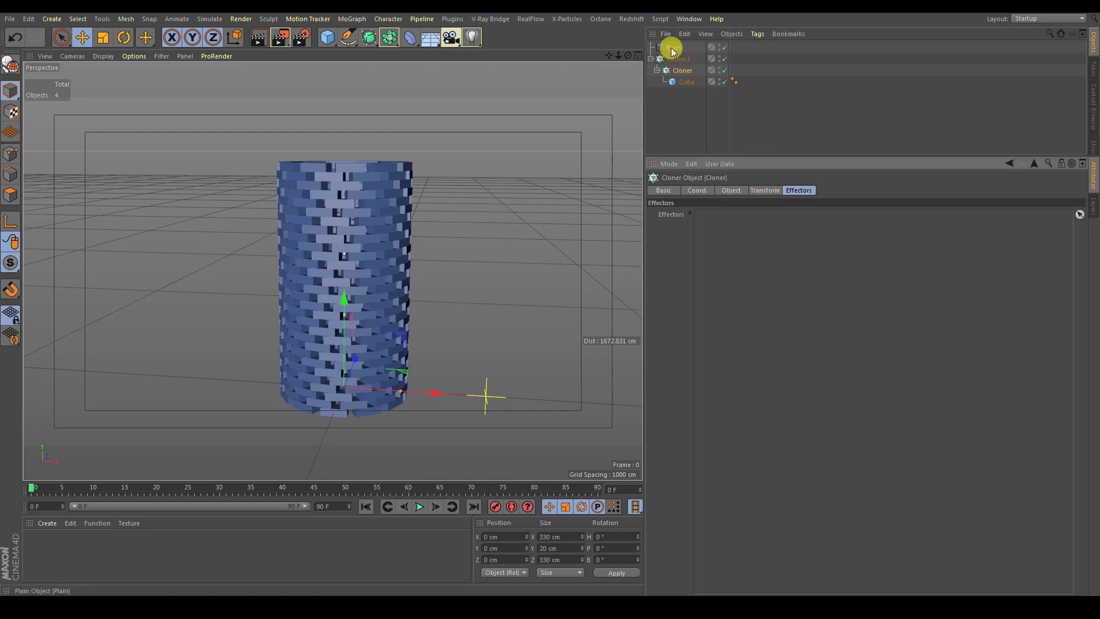
{"action": "left_click_drag", "start_coordinate": [671, 46], "coordinate": [769, 225]}
{"action": "right_click_drag", "start_coordinate": [526, 263], "coordinate": [476, 234], "text": "alt"}
{"action": "left_click", "coordinate": [741, 219]}
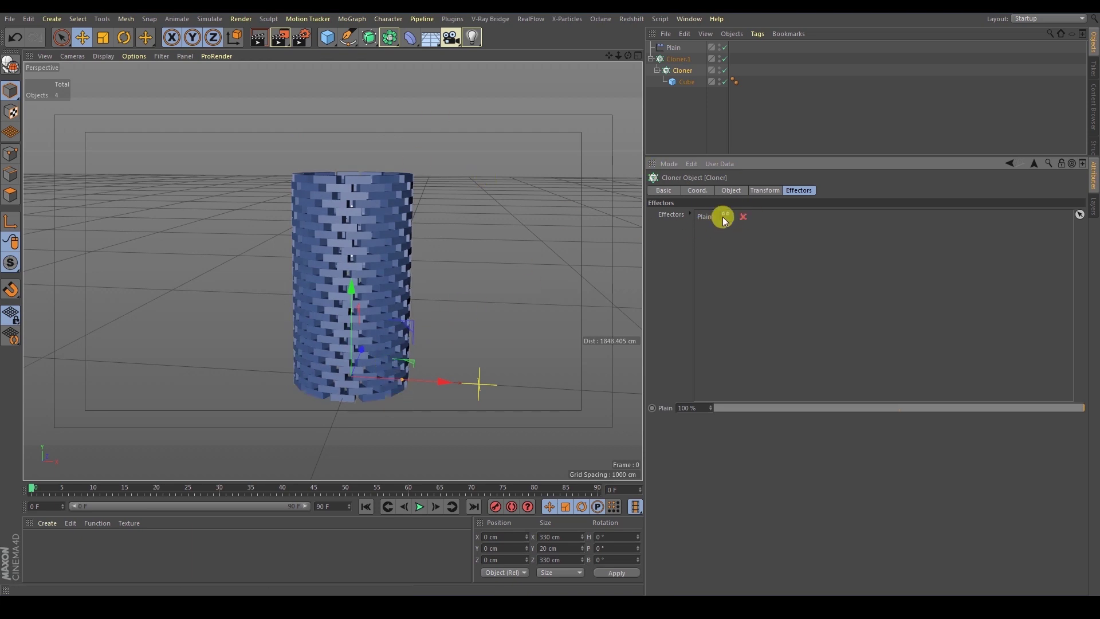
{"action": "left_click", "coordinate": [743, 216]}
{"action": "left_click_drag", "start_coordinate": [476, 199], "coordinate": [547, 154], "text": "alt"}
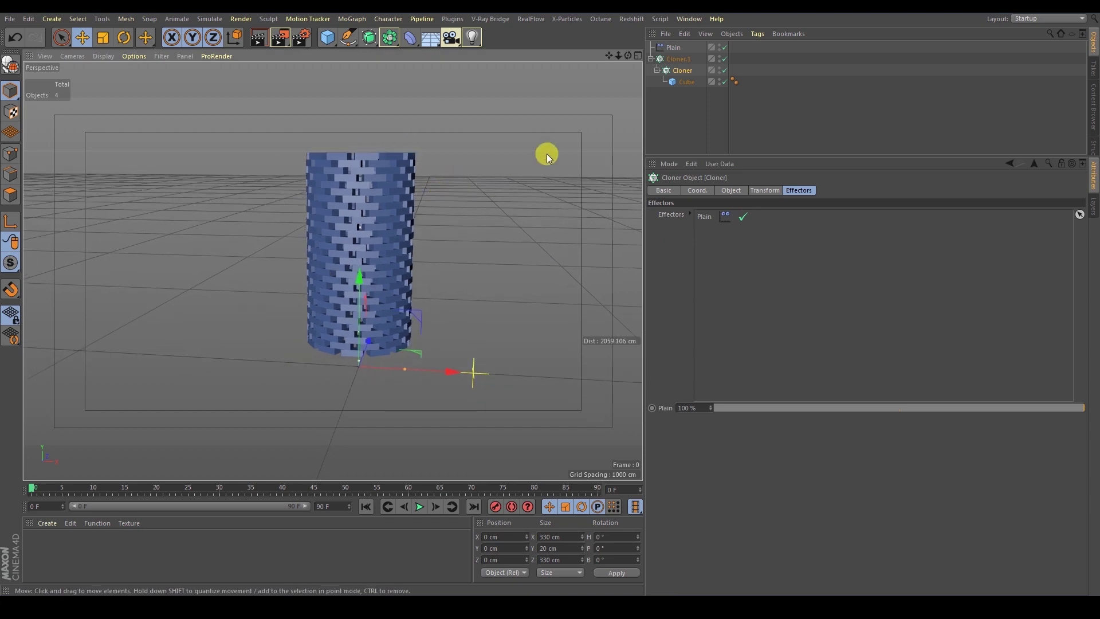
Step: Raise the Plain effector to about 577 cm in Y and shift it to about 294 cm in X
{"action": "left_click", "coordinate": [680, 48]}
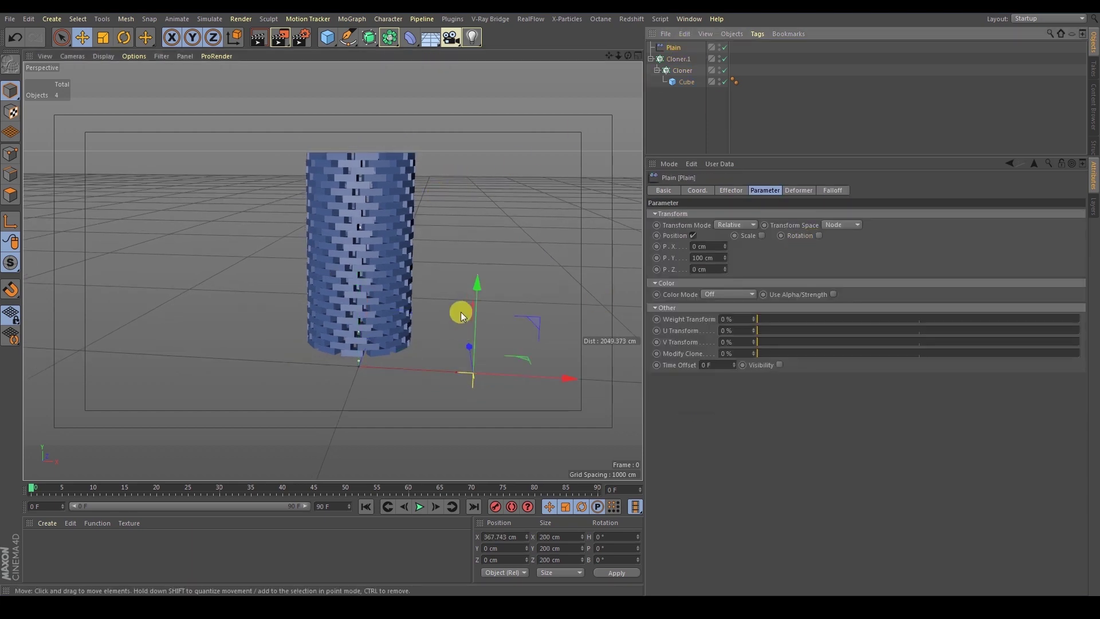
{"action": "middle_click_drag", "start_coordinate": [547, 280], "coordinate": [536, 286], "text": "alt"}
{"action": "left_click_drag", "start_coordinate": [474, 296], "coordinate": [472, 194]}
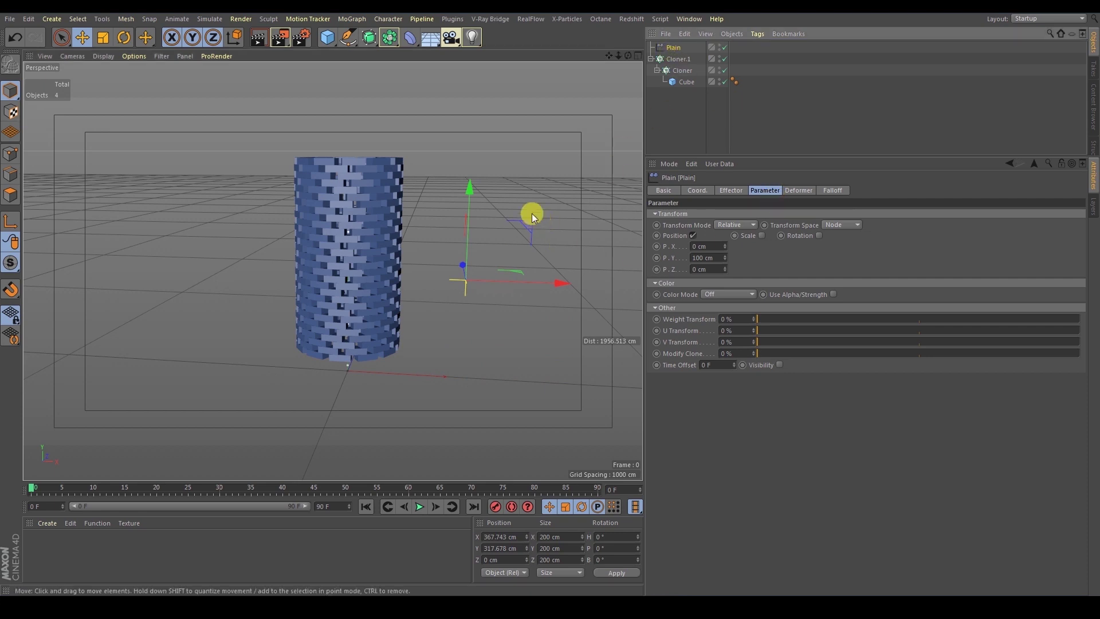
{"action": "middle_click_drag", "start_coordinate": [527, 208], "coordinate": [514, 226], "text": "alt"}
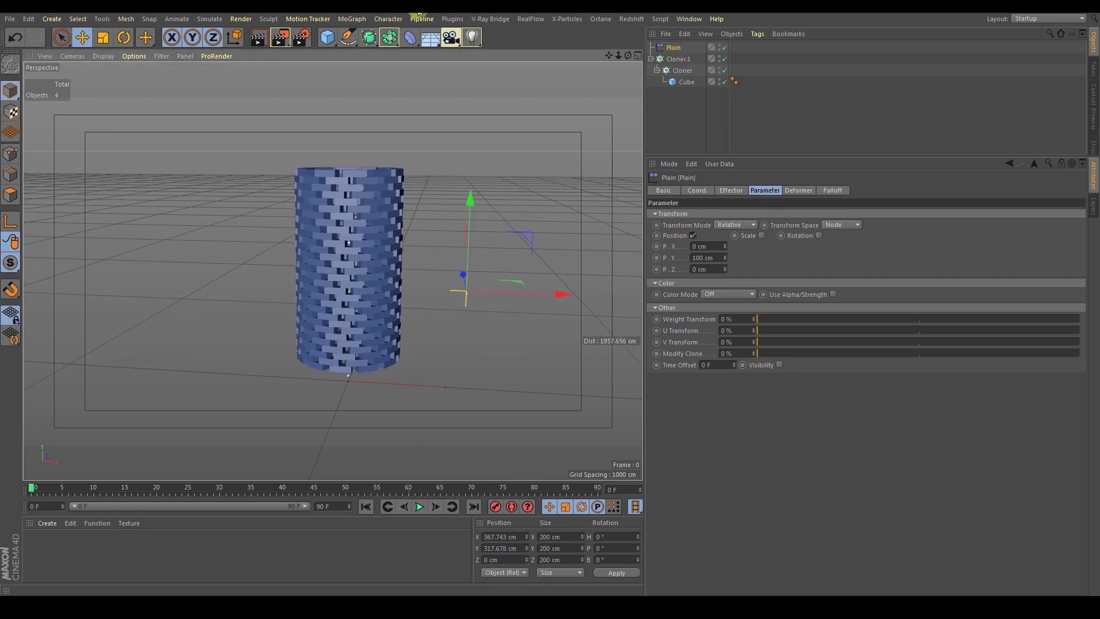
{"action": "left_click_drag", "start_coordinate": [469, 238], "coordinate": [473, 122]}
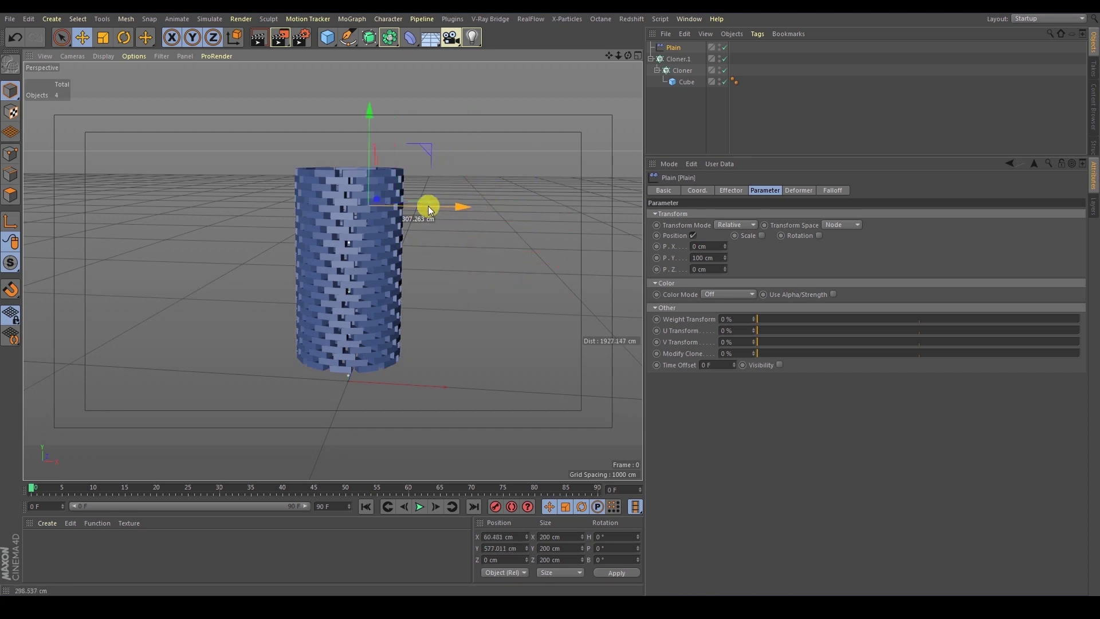
Step: Try a larger Y position offset on the Plain effector and return it to 100 cm
{"action": "left_click", "coordinate": [721, 257]}
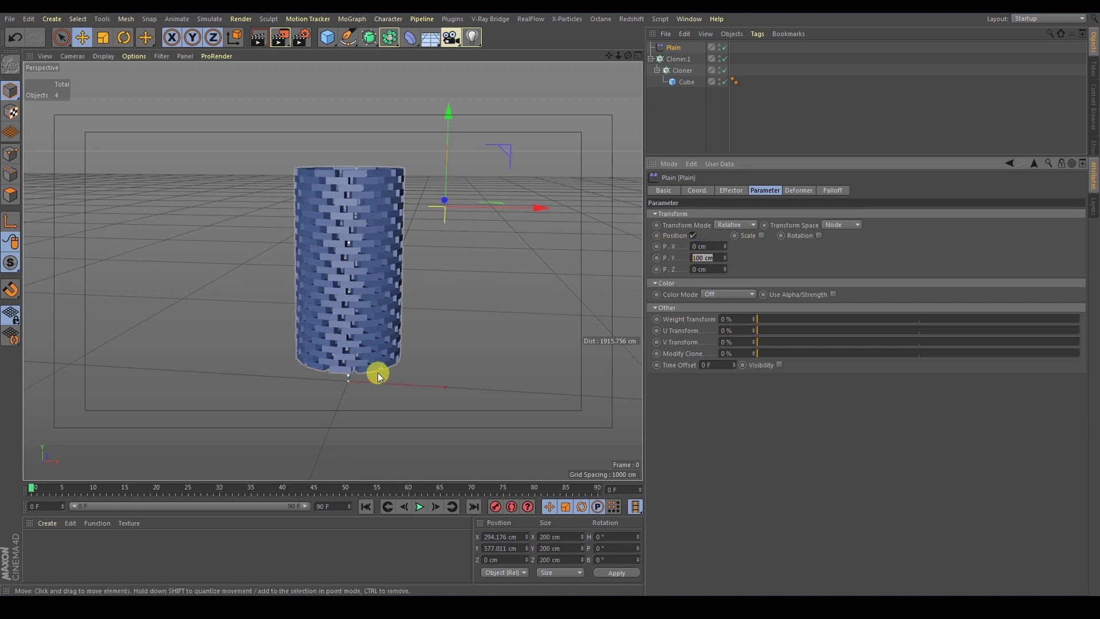
{"action": "left_click_drag", "start_coordinate": [401, 363], "coordinate": [350, 399], "text": "alt"}
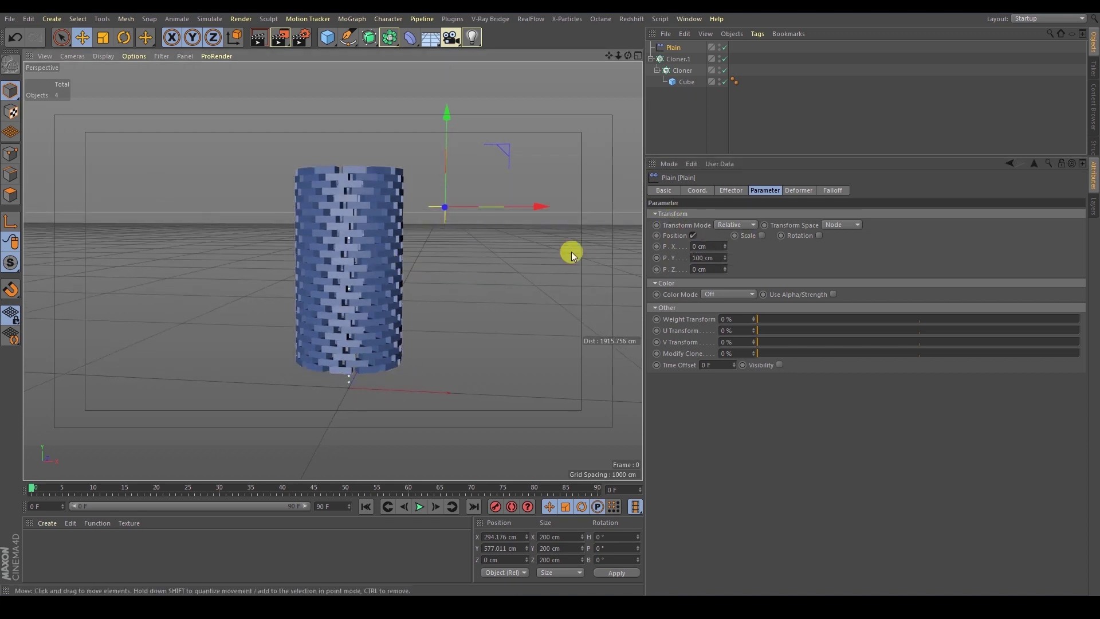
{"action": "left_click_drag", "start_coordinate": [432, 252], "coordinate": [458, 248], "text": "alt"}
{"action": "left_click", "coordinate": [710, 257]}
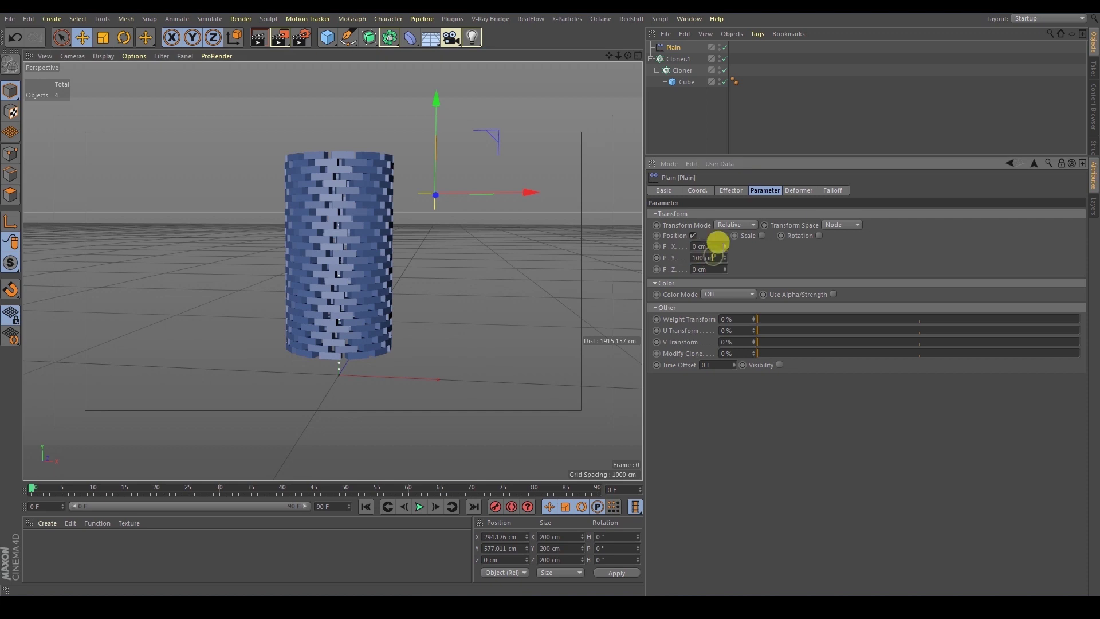
{"action": "left_click", "coordinate": [668, 98]}
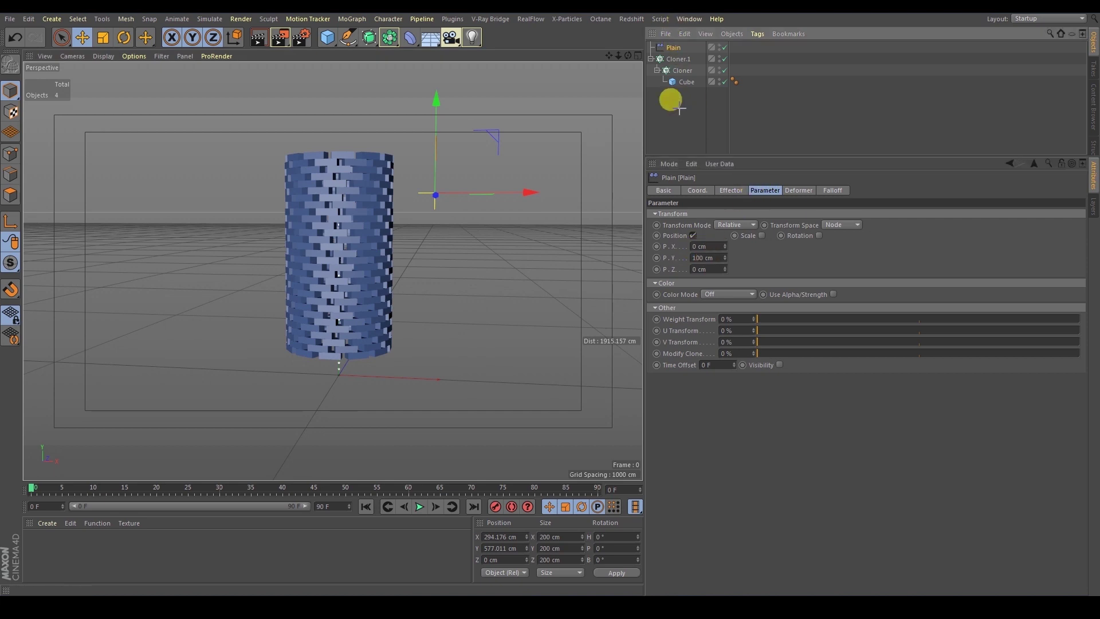
{"action": "left_click", "coordinate": [670, 46]}
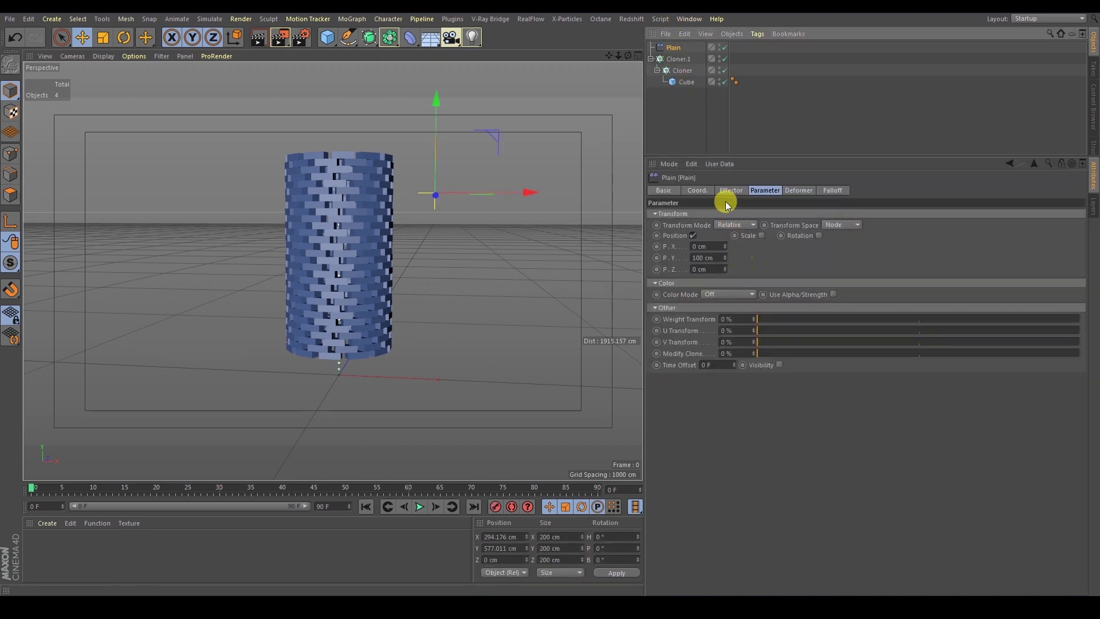
{"action": "mouse_move", "coordinate": [725, 261]}
{"action": "left_mouse_down"}
{"action": "mouse_move", "coordinate": [730, 326]}
{"action": "mouse_move", "coordinate": [730, 153]}
{"action": "mouse_move", "coordinate": [715, 358]}
{"action": "mouse_move", "coordinate": [739, 130]}
{"action": "mouse_move", "coordinate": [741, 206]}
{"action": "mouse_move", "coordinate": [729, 216]}
{"action": "mouse_move", "coordinate": [723, 279]}
{"action": "mouse_move", "coordinate": [720, 140]}
{"action": "mouse_move", "coordinate": [721, 260]}
{"action": "mouse_move", "coordinate": [720, 193]}
{"action": "mouse_move", "coordinate": [705, 235]}
{"action": "mouse_move", "coordinate": [664, 246]}
{"action": "mouse_move", "coordinate": [725, 259]}
{"action": "left_mouse_up"}
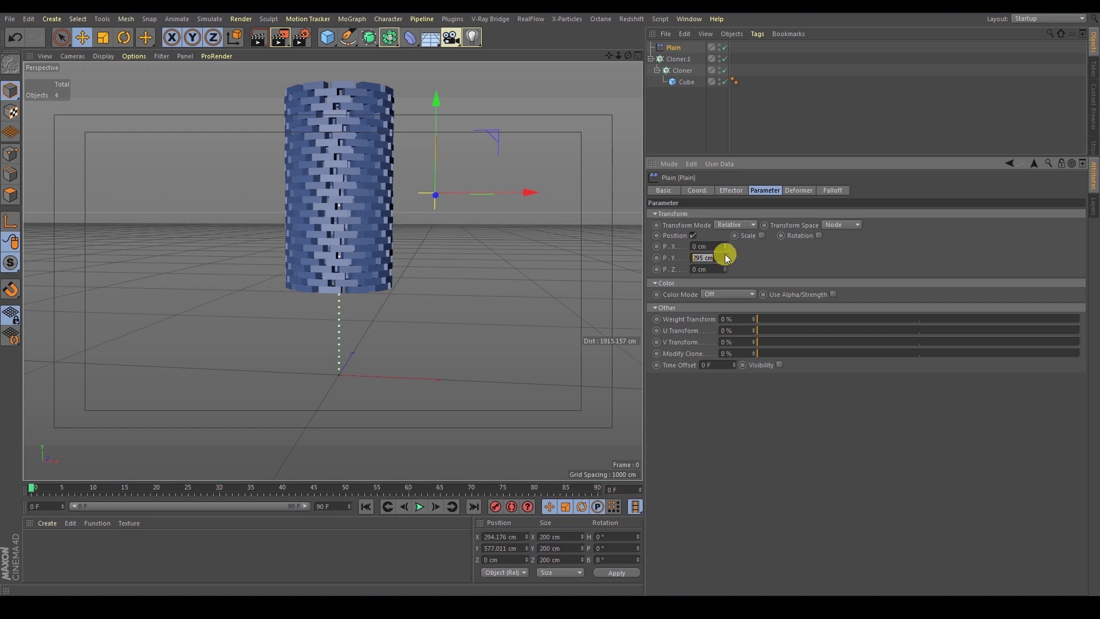
{"action": "left_click_drag", "start_coordinate": [726, 258], "coordinate": [724, 259]}
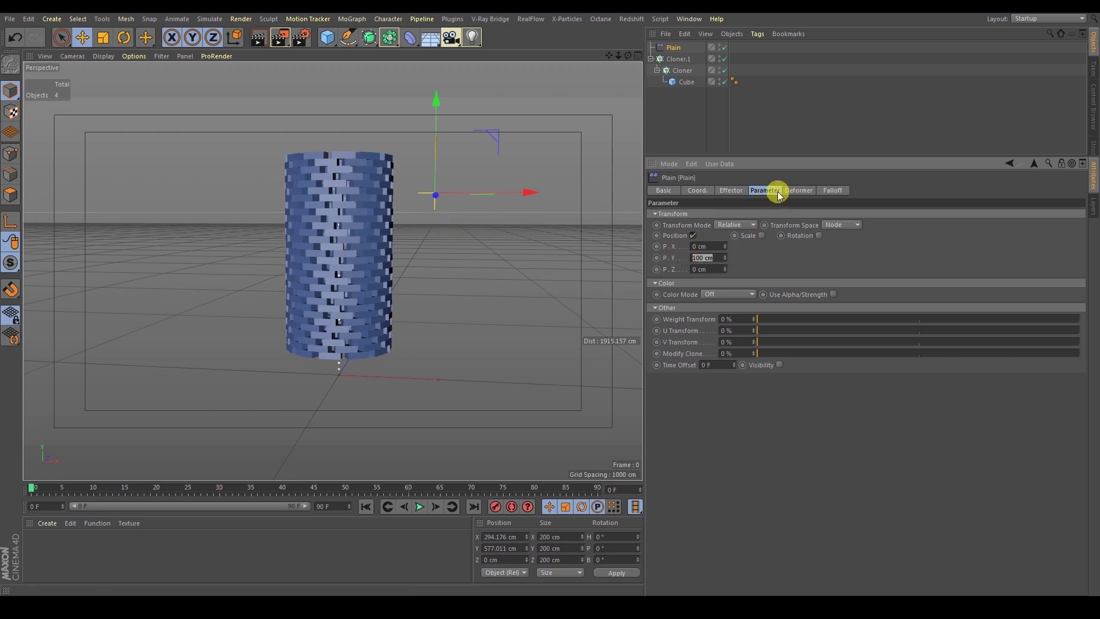
Step: Set the Plain effector's falloff shape to Linear and inspect its effect on the tower
{"action": "left_click", "coordinate": [826, 191]}
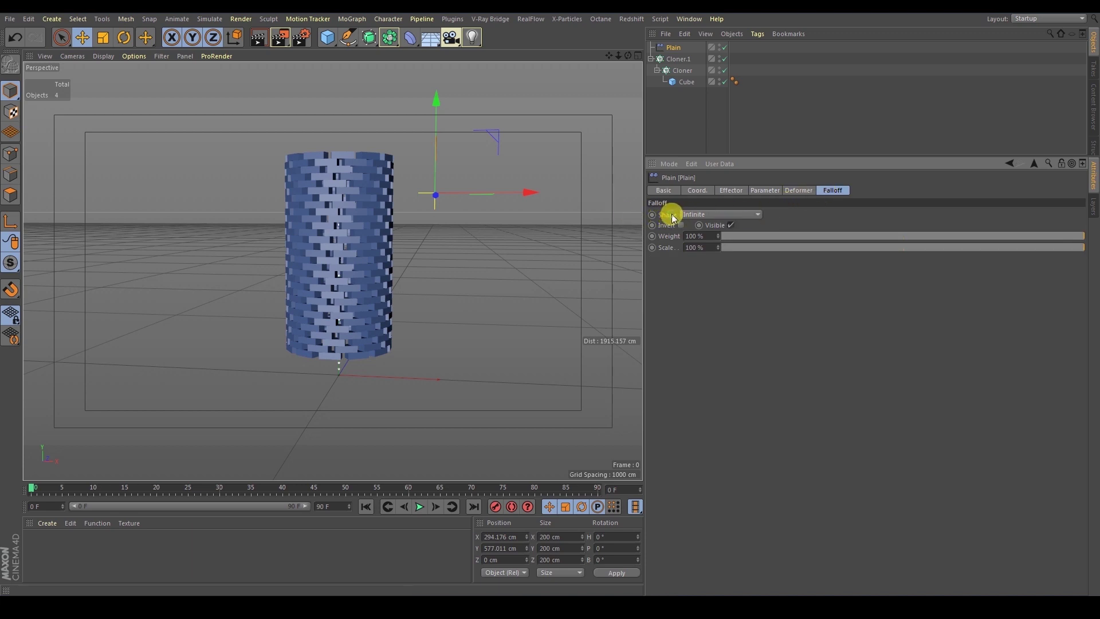
{"action": "left_click", "coordinate": [691, 216]}
{"action": "left_click", "coordinate": [710, 285]}
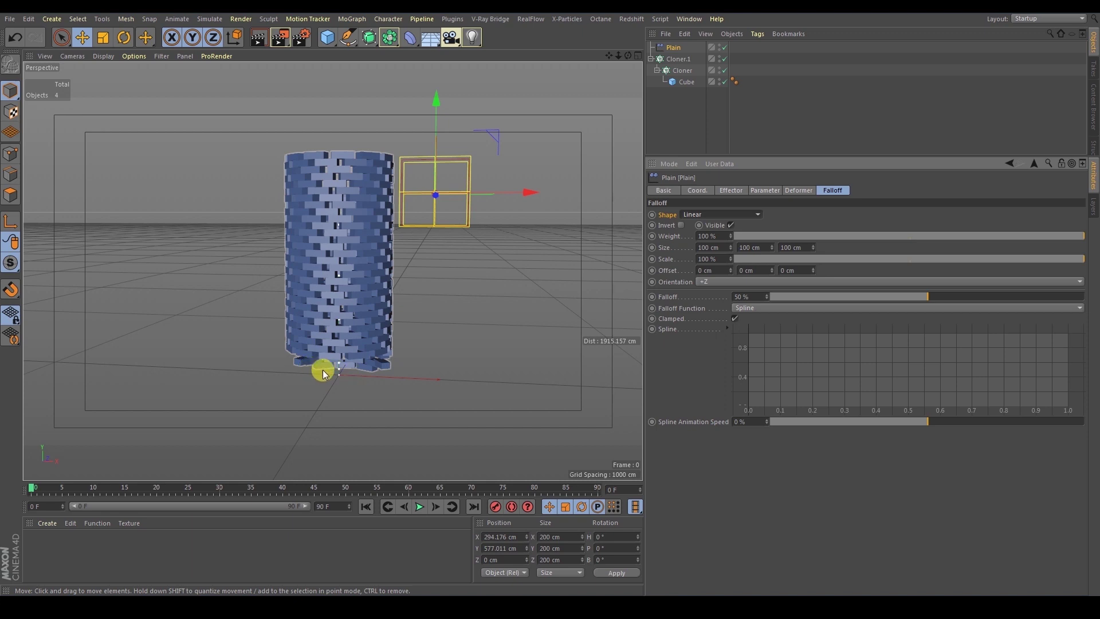
{"action": "mouse_move", "coordinate": [347, 358]}
{"action": "left_mouse_down", "text": "alt"}
{"action": "mouse_move", "coordinate": [394, 266]}
{"action": "mouse_move", "coordinate": [412, 261]}
{"action": "mouse_move", "coordinate": [363, 254]}
{"action": "mouse_move", "coordinate": [389, 291]}
{"action": "mouse_move", "coordinate": [450, 258]}
{"action": "mouse_move", "coordinate": [418, 349]}
{"action": "mouse_move", "coordinate": [398, 307]}
{"action": "mouse_move", "coordinate": [437, 297]}
{"action": "mouse_move", "coordinate": [420, 263]}
{"action": "mouse_move", "coordinate": [407, 277]}
{"action": "mouse_move", "coordinate": [618, 213]}
{"action": "left_mouse_up", "text": "alt"}
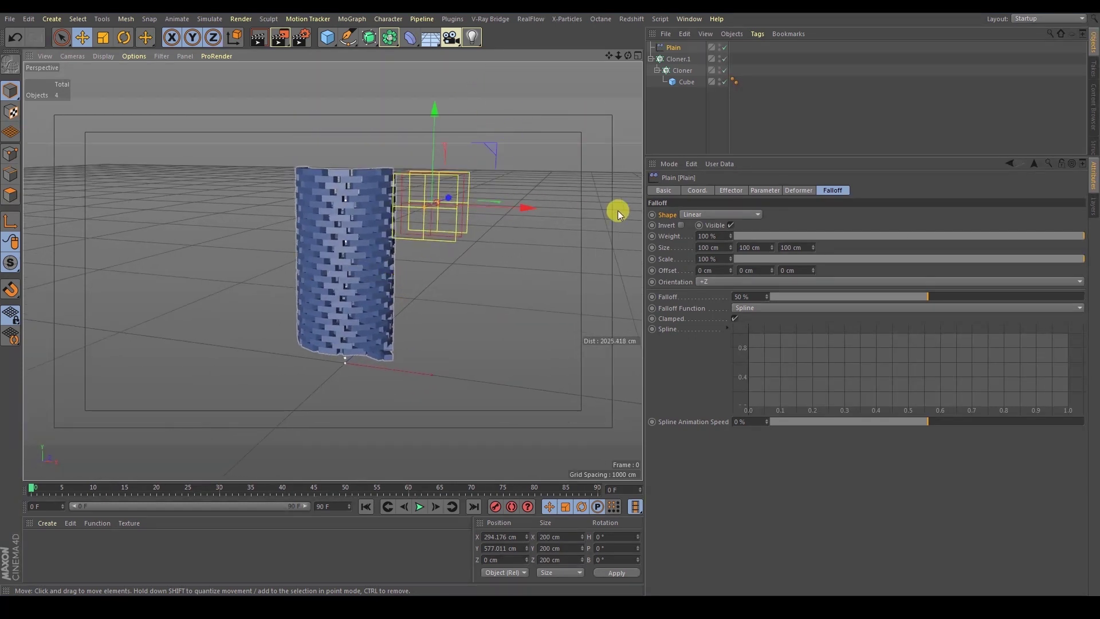
{"action": "left_click_drag", "start_coordinate": [452, 231], "coordinate": [439, 255], "text": "alt"}
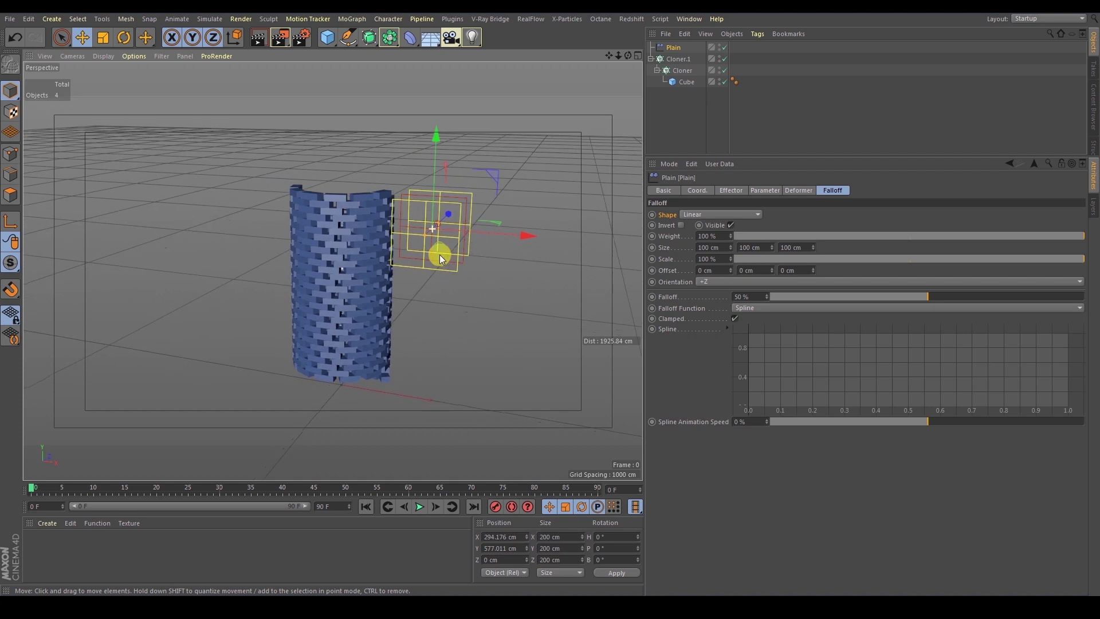
Step: Switch the Plain effector's falloff shape to Infinite and back to Linear to compare them
{"action": "left_click", "coordinate": [826, 192]}
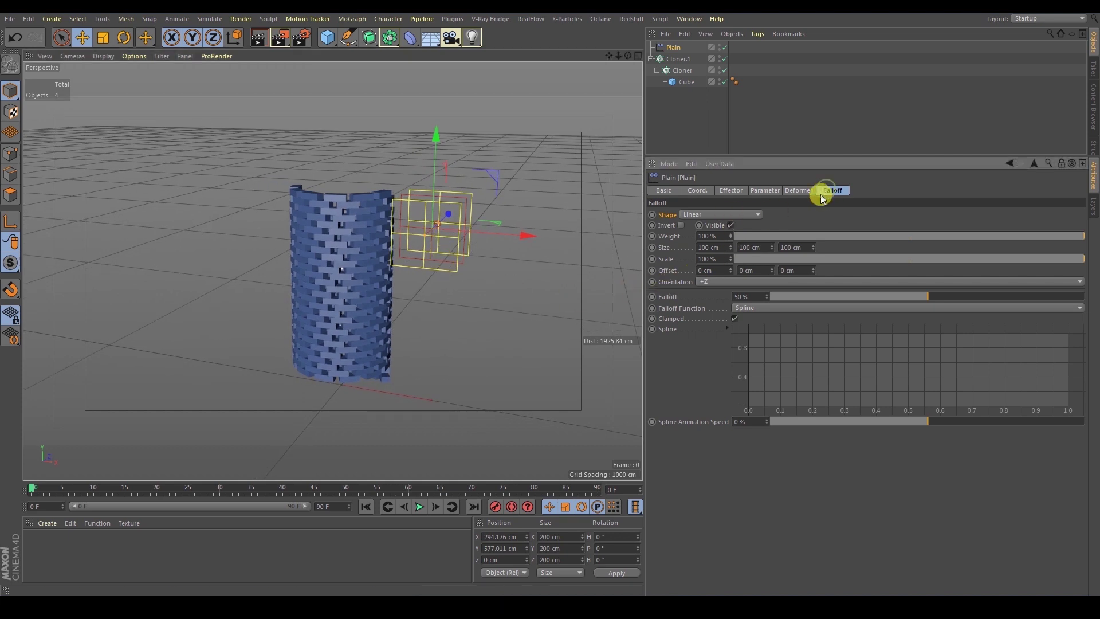
{"action": "left_click", "coordinate": [691, 215]}
{"action": "left_click", "coordinate": [684, 217]}
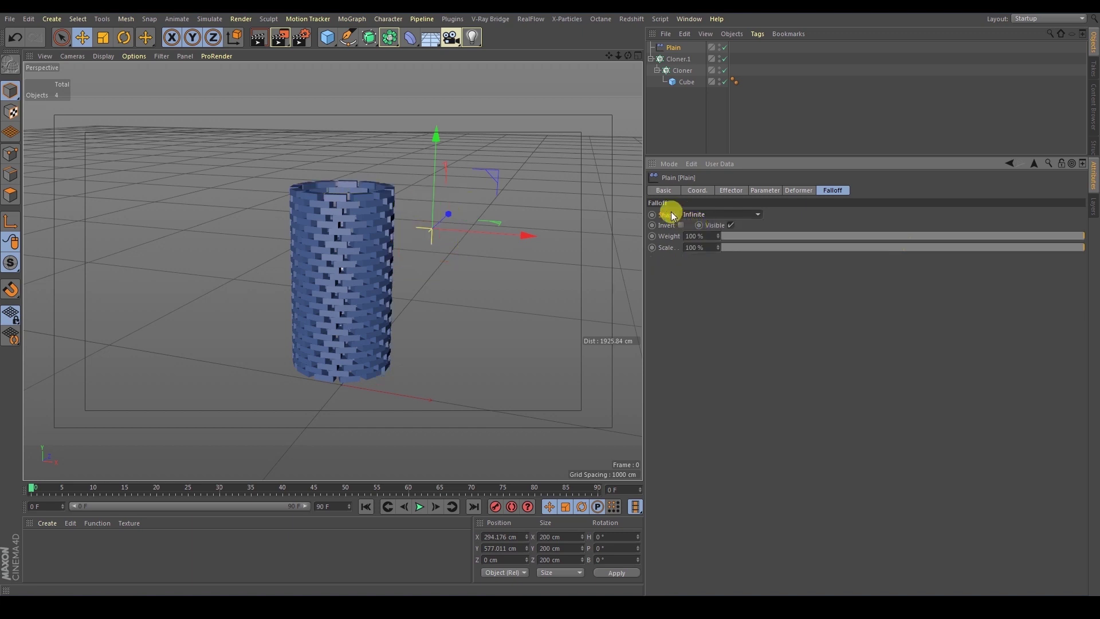
{"action": "left_click", "coordinate": [692, 216]}
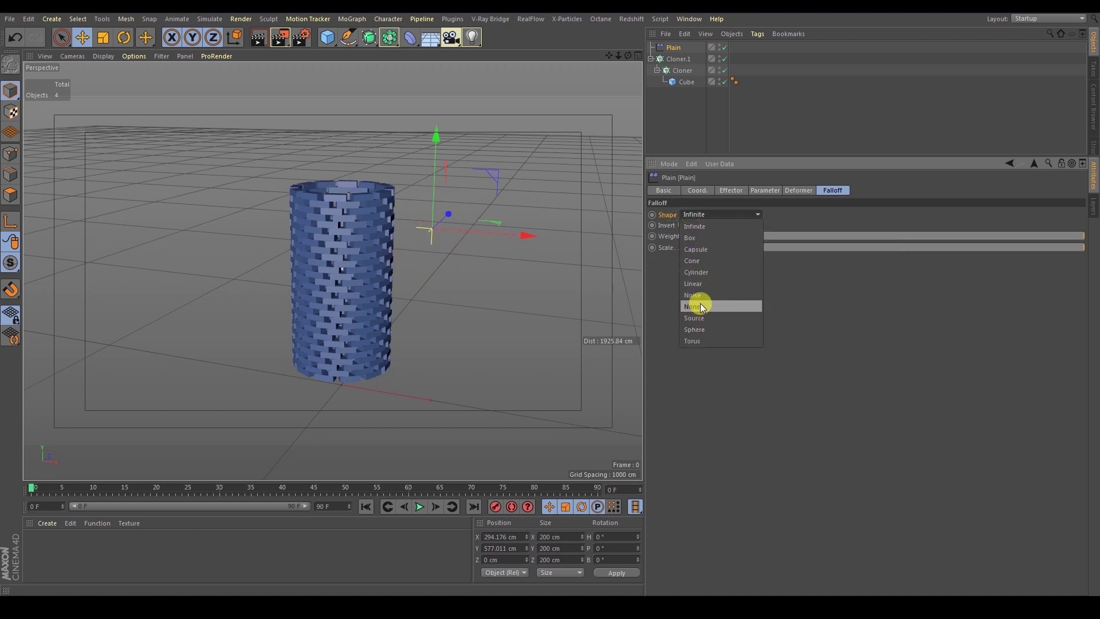
{"action": "left_click", "coordinate": [700, 283]}
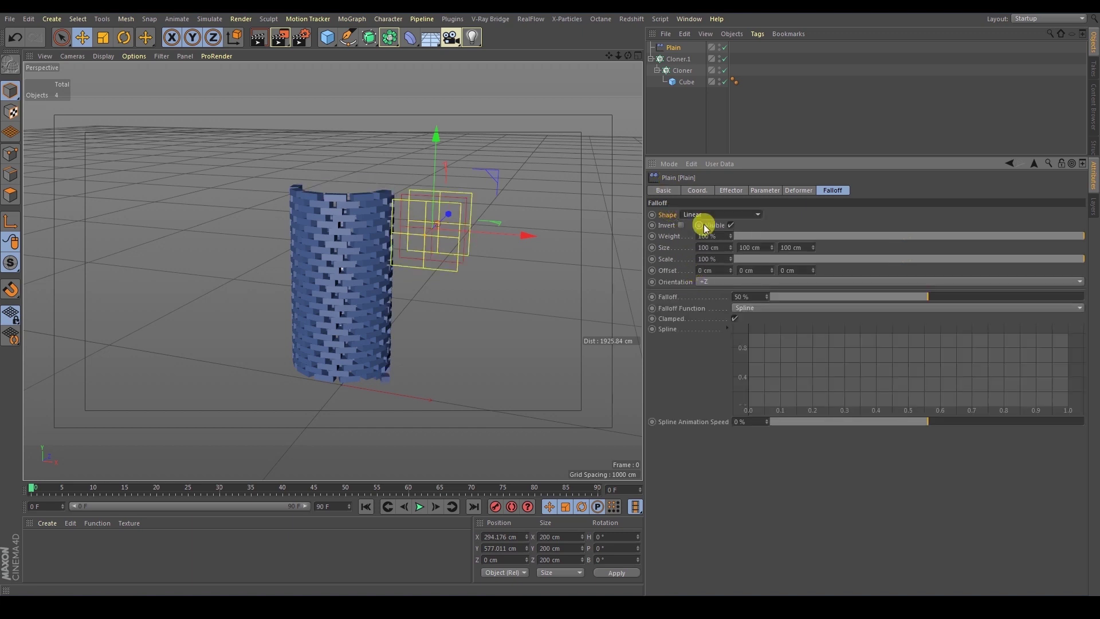
Step: Set the orientation of the Plain effector's linear falloff to +Y
{"action": "left_click", "coordinate": [702, 283]}
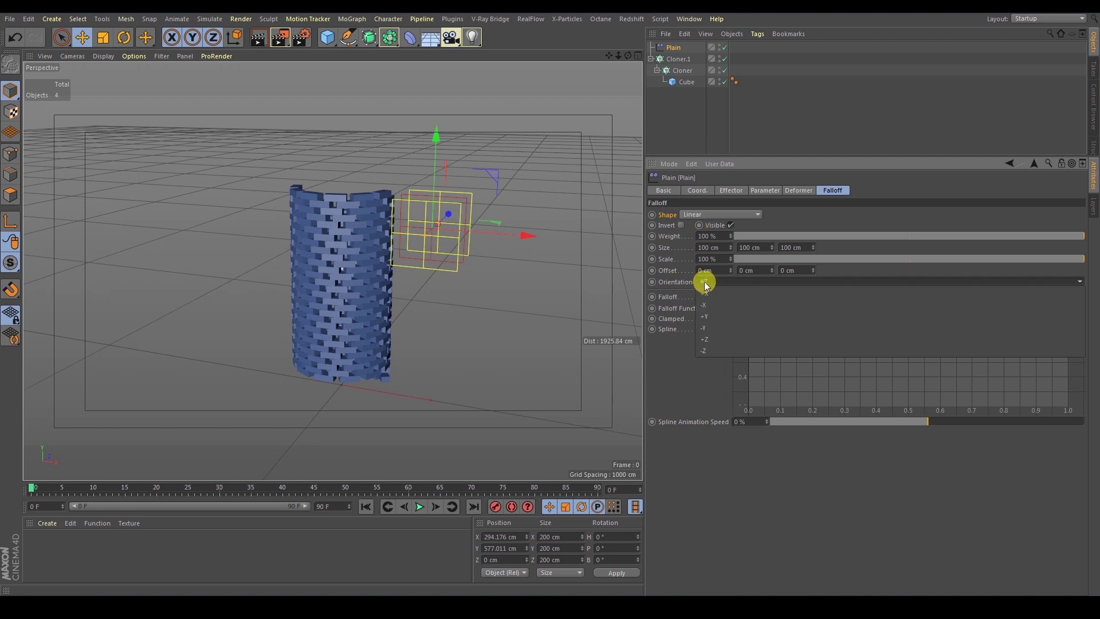
{"action": "left_click", "coordinate": [717, 316]}
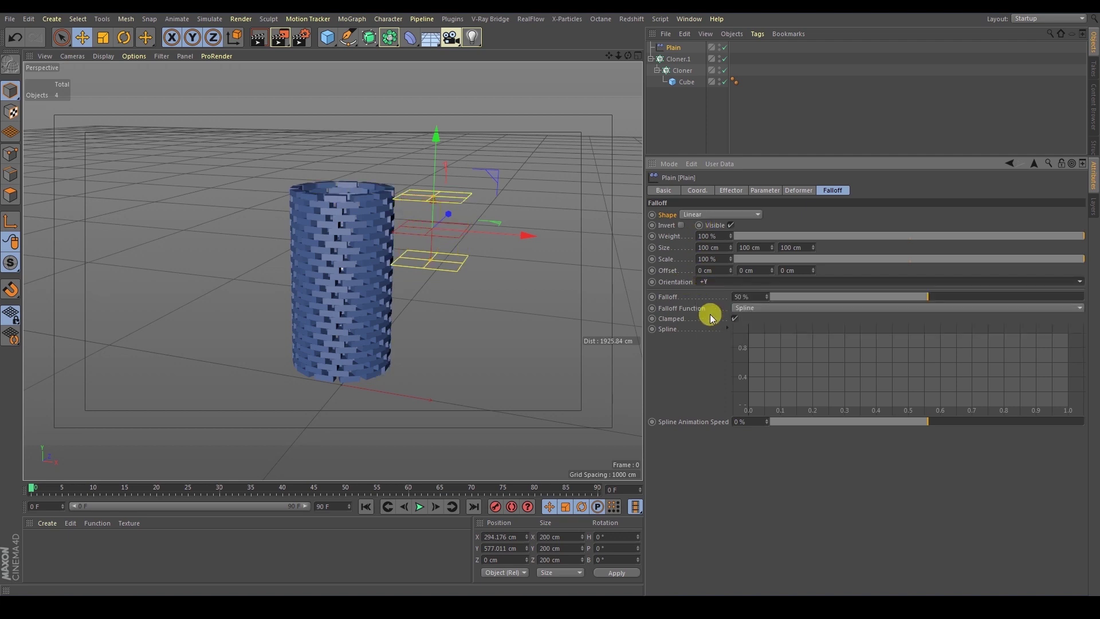
{"action": "middle_click_drag", "start_coordinate": [437, 220], "coordinate": [453, 235], "text": "alt"}
{"action": "left_click_drag", "start_coordinate": [453, 235], "coordinate": [461, 234], "text": "alt"}
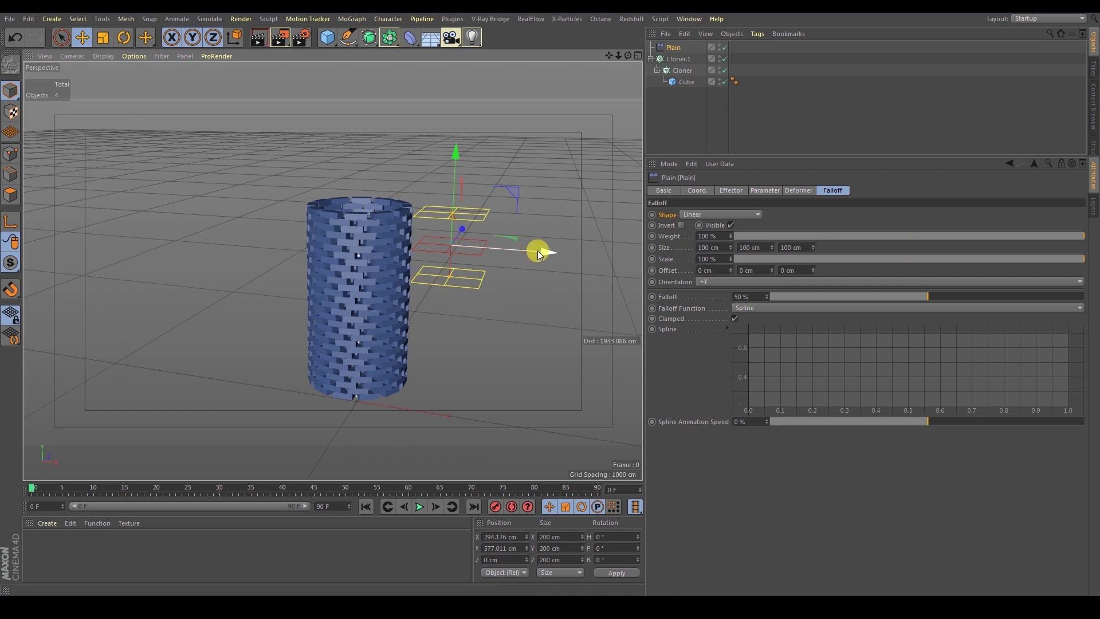
Step: Slide the Plain effector down and up along the tower to test the falloff, ending at about 536 cm in Y
{"action": "left_click_drag", "start_coordinate": [448, 145], "coordinate": [421, 398]}
{"action": "left_click_drag", "start_coordinate": [420, 270], "coordinate": [441, 143]}
{"action": "middle_click_drag", "start_coordinate": [441, 143], "coordinate": [415, 307], "text": "alt"}
{"action": "left_click_drag", "start_coordinate": [409, 280], "coordinate": [455, 172]}
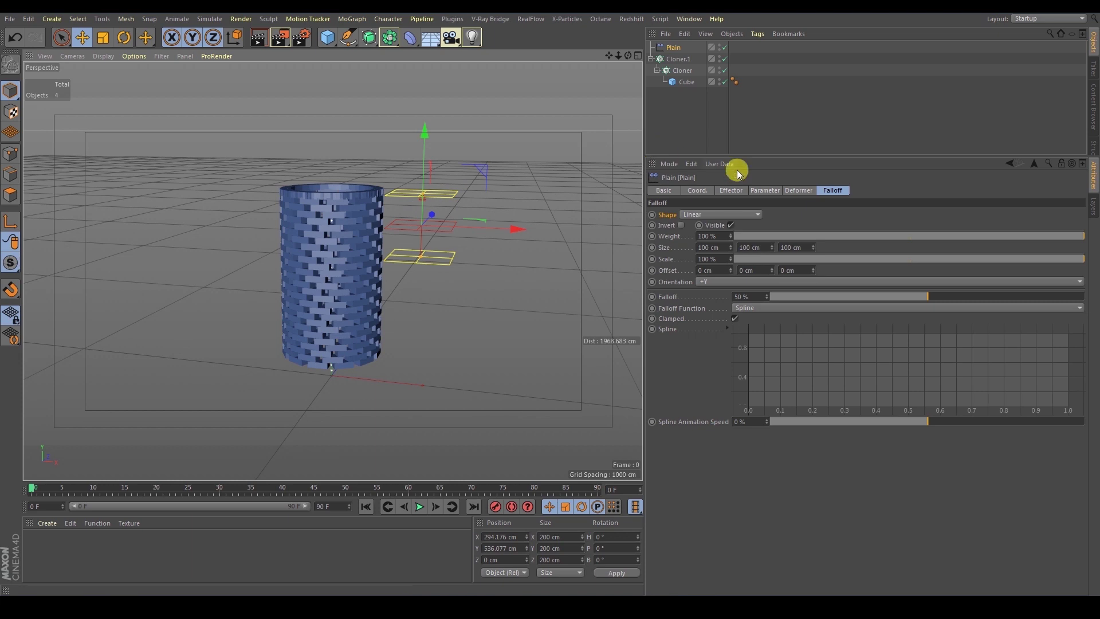
Step: Turn off the Plain effector's position transform and enable a uniform scale of -1
{"action": "left_click", "coordinate": [765, 190]}
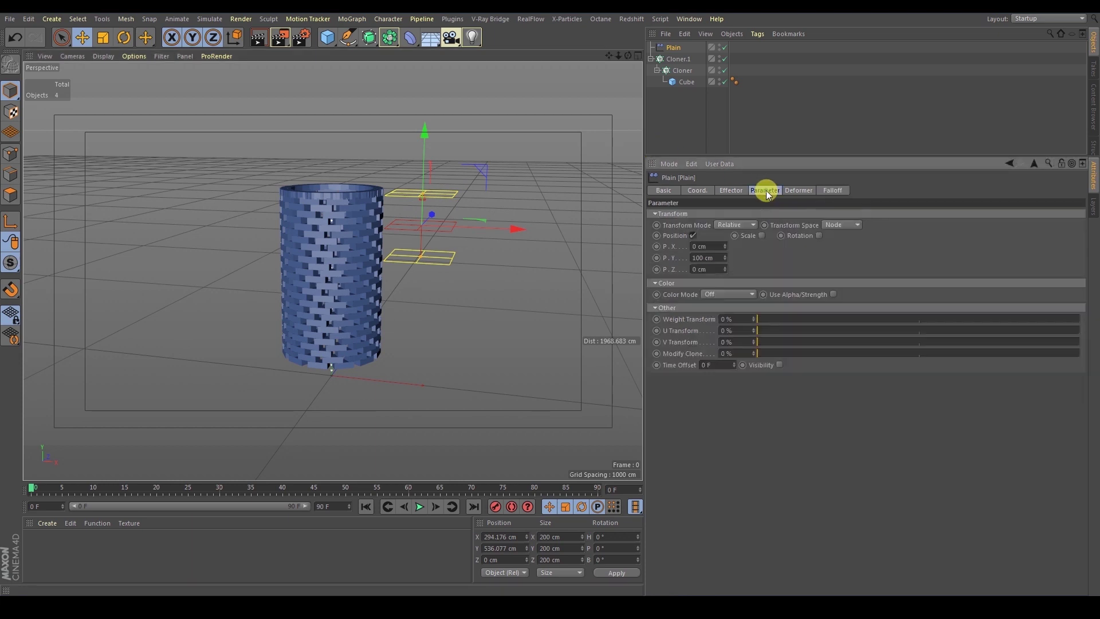
{"action": "left_click", "coordinate": [693, 235]}
{"action": "left_click", "coordinate": [744, 235]}
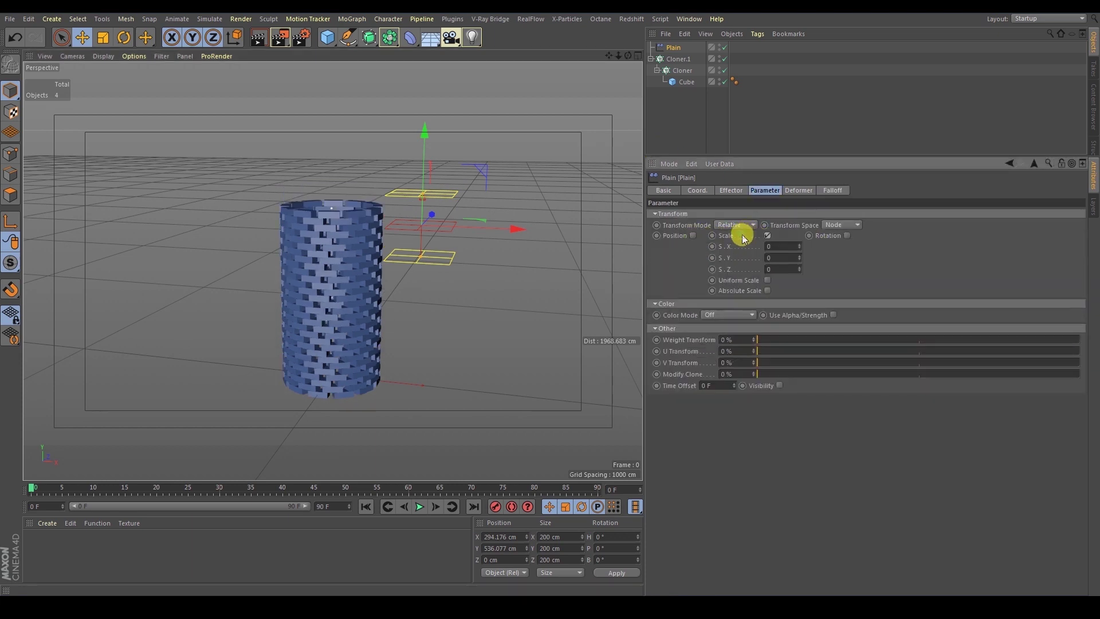
{"action": "left_click", "coordinate": [768, 280]}
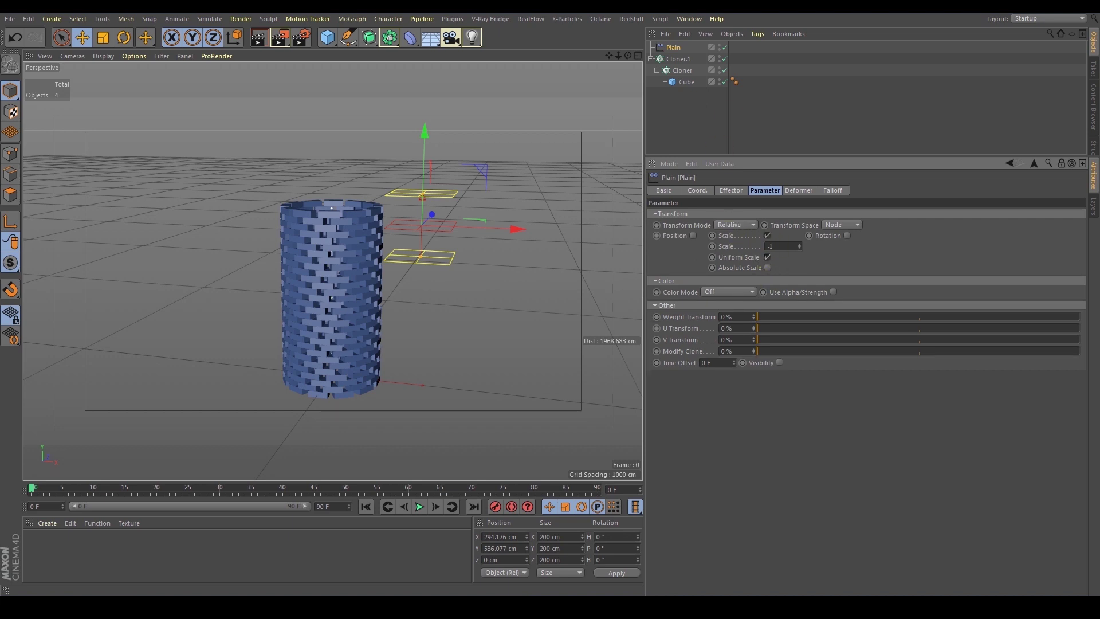
{"action": "key", "text": "Return"}
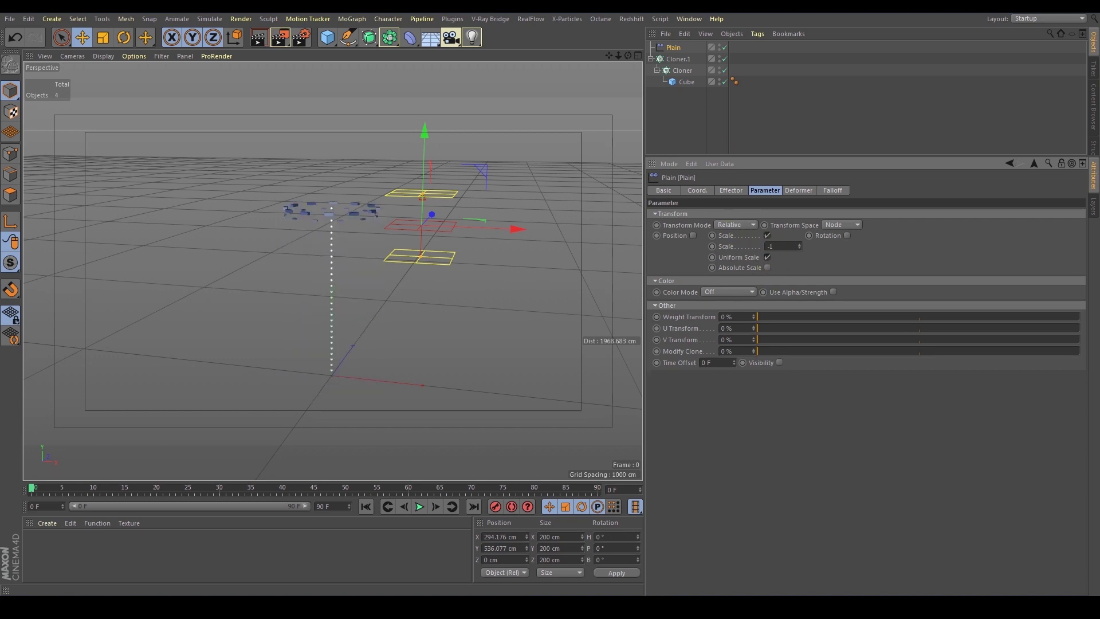
Step: Lower the Plain effector to about -157 cm in Y, below the tower's base
{"action": "mouse_move", "coordinate": [436, 133]}
{"action": "left_mouse_down"}
{"action": "mouse_move", "coordinate": [442, 284]}
{"action": "mouse_move", "coordinate": [428, 355]}
{"action": "mouse_move", "coordinate": [424, 256]}
{"action": "mouse_move", "coordinate": [458, 103]}
{"action": "mouse_move", "coordinate": [459, 116]}
{"action": "mouse_move", "coordinate": [427, 142]}
{"action": "mouse_move", "coordinate": [434, 228]}
{"action": "mouse_move", "coordinate": [414, 360]}
{"action": "mouse_move", "coordinate": [418, 315]}
{"action": "mouse_move", "coordinate": [418, 331]}
{"action": "mouse_move", "coordinate": [390, 297]}
{"action": "left_mouse_up"}
{"action": "left_click", "coordinate": [669, 47]}
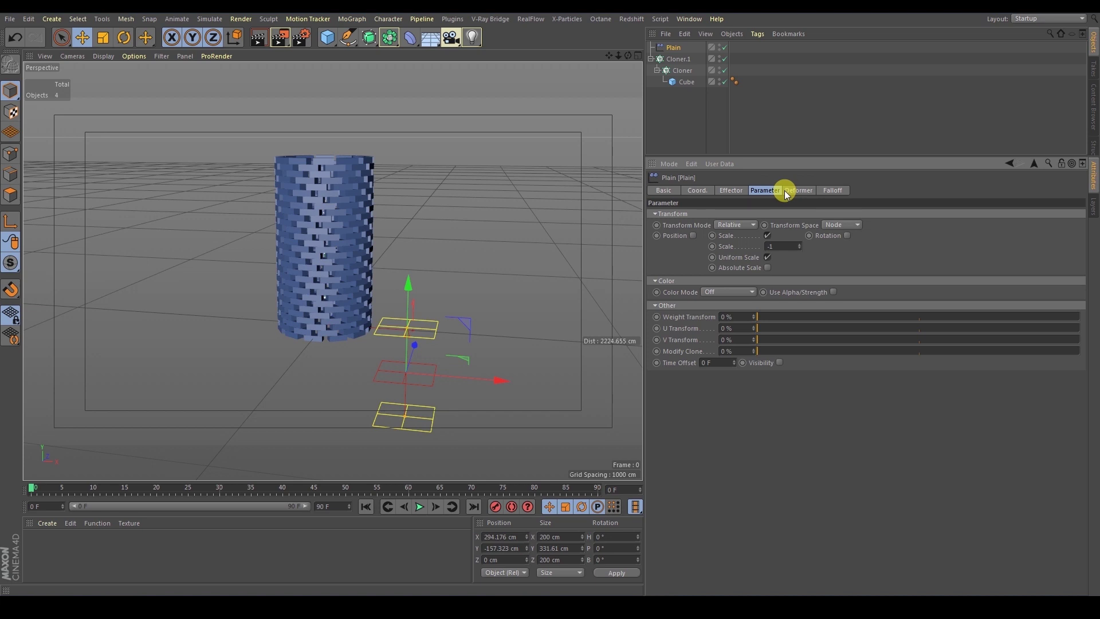
{"action": "middle_click_drag", "start_coordinate": [452, 268], "coordinate": [474, 279], "text": "alt"}
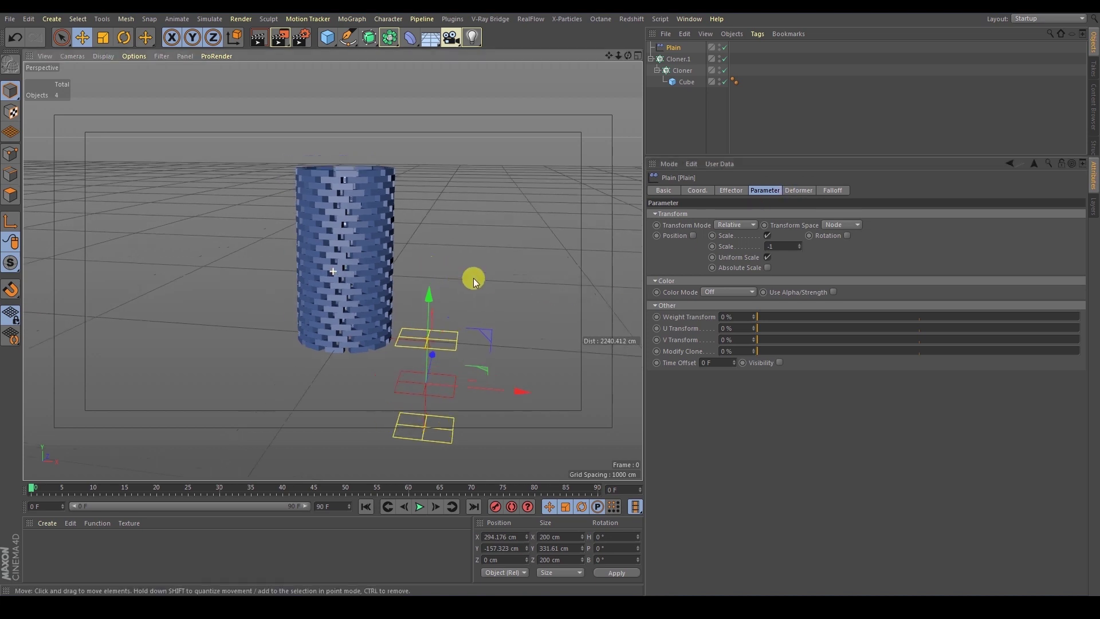
Step: Centre the Plain effector on the tower's axis at about 0.8 cm in X
{"action": "left_click", "coordinate": [836, 191]}
{"action": "middle_click_drag", "start_coordinate": [523, 248], "coordinate": [514, 269], "text": "alt"}
{"action": "left_click_drag", "start_coordinate": [514, 395], "coordinate": [427, 383]}
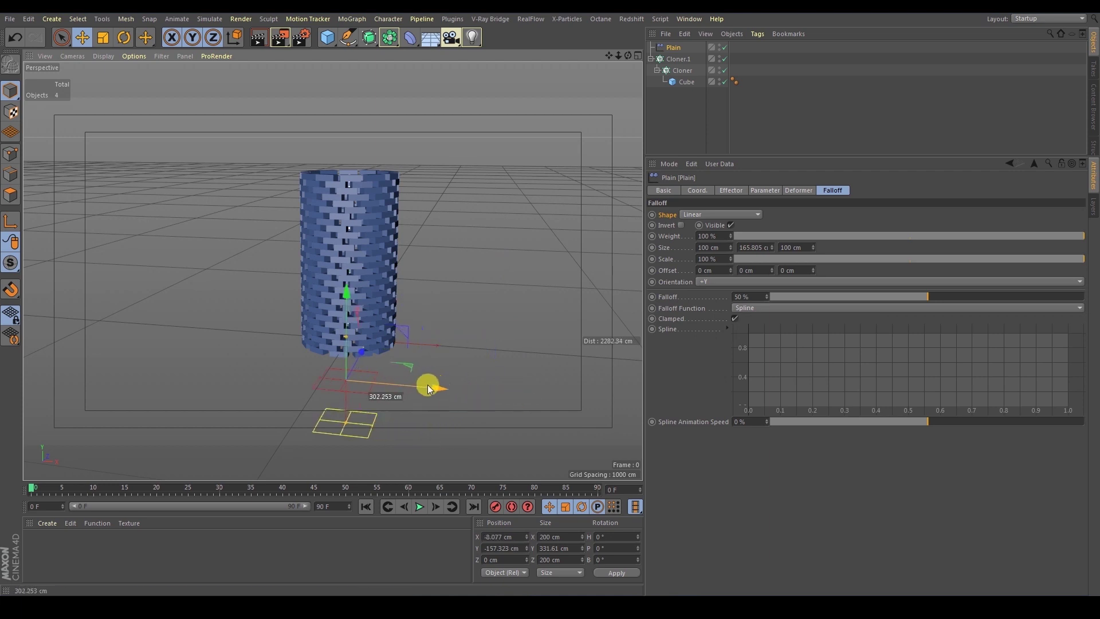
{"action": "left_click", "coordinate": [672, 47]}
{"action": "left_click_drag", "start_coordinate": [479, 148], "coordinate": [527, 170], "text": "alt"}
{"action": "middle_click", "coordinate": [469, 178]}
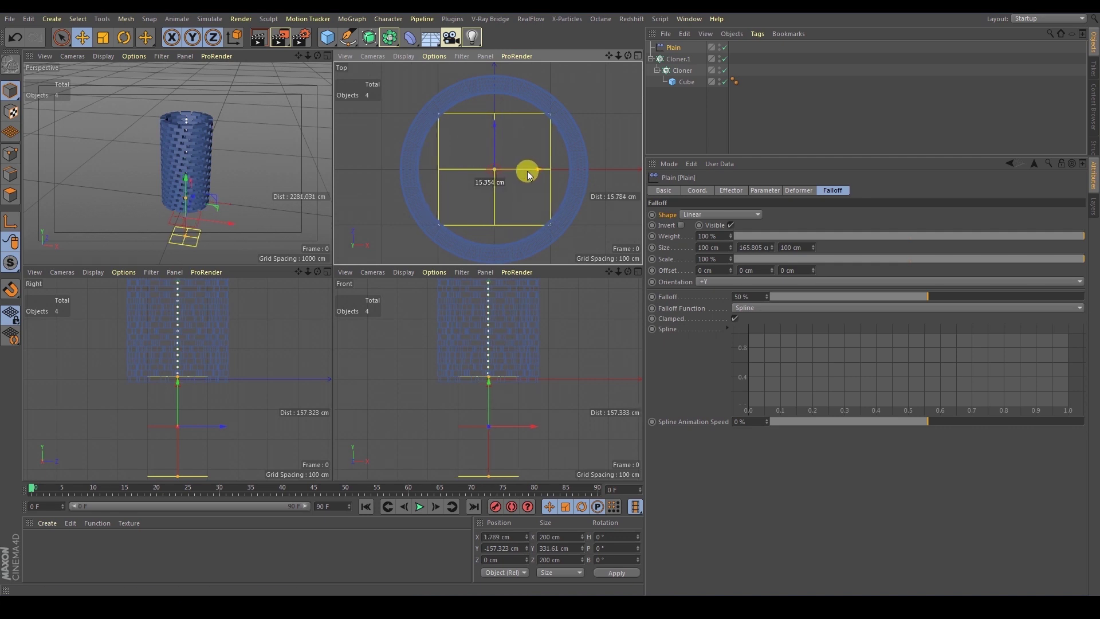
{"action": "middle_click", "coordinate": [244, 144]}
{"action": "left_click_drag", "start_coordinate": [261, 196], "coordinate": [292, 234], "text": "alt"}
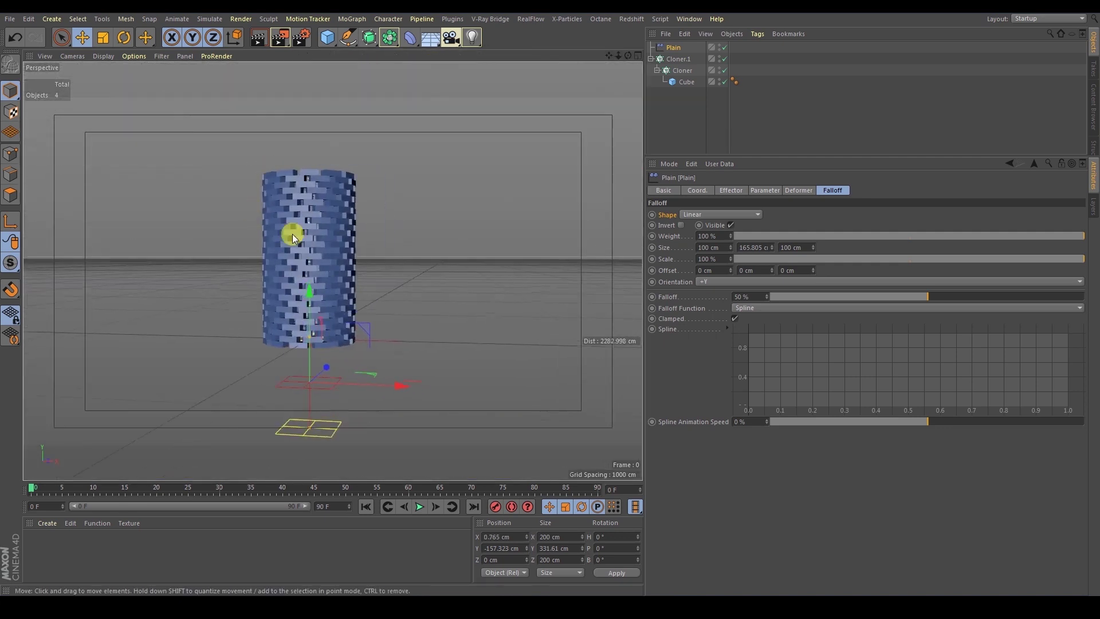
Step: Slide the Plain effector up and down through the tower's height, ending at about 97 cm in Y
{"action": "left_click_drag", "start_coordinate": [310, 298], "coordinate": [328, 120]}
{"action": "middle_click_drag", "start_coordinate": [324, 156], "coordinate": [317, 181], "text": "alt"}
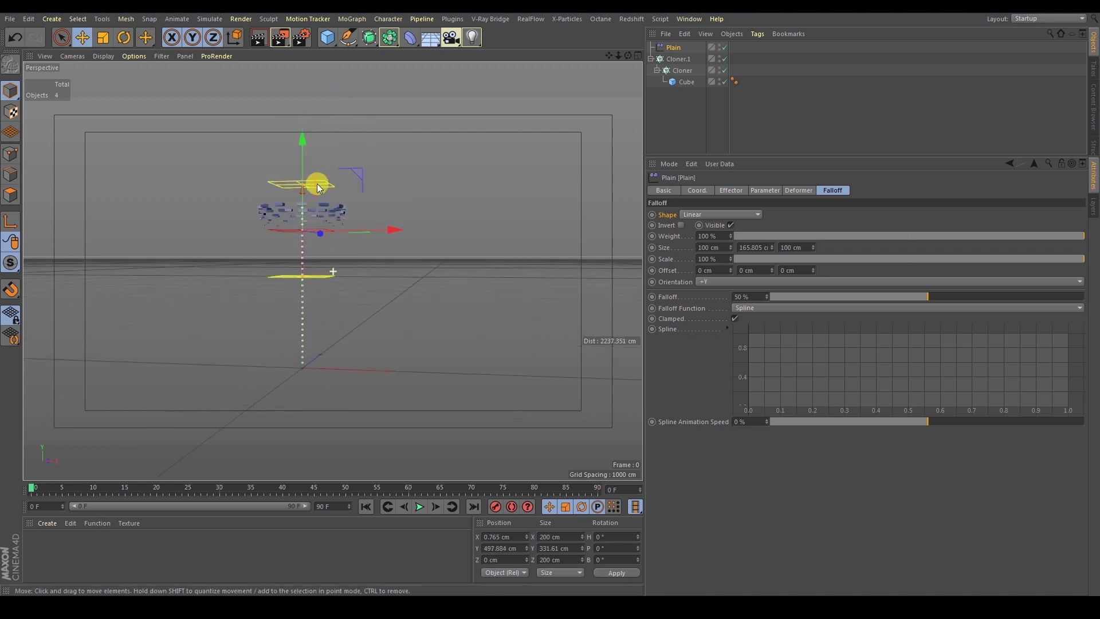
{"action": "left_click_drag", "start_coordinate": [316, 181], "coordinate": [320, 184], "text": "alt"}
{"action": "mouse_move", "coordinate": [301, 144]}
{"action": "left_mouse_down"}
{"action": "mouse_move", "coordinate": [308, 343]}
{"action": "mouse_move", "coordinate": [319, 214]}
{"action": "mouse_move", "coordinate": [299, 319]}
{"action": "mouse_move", "coordinate": [330, 181]}
{"action": "mouse_move", "coordinate": [334, 239]}
{"action": "mouse_move", "coordinate": [308, 301]}
{"action": "left_mouse_up"}
{"action": "left_click", "coordinate": [697, 190]}
{"action": "middle_click_drag", "start_coordinate": [307, 302], "coordinate": [312, 291], "text": "alt"}
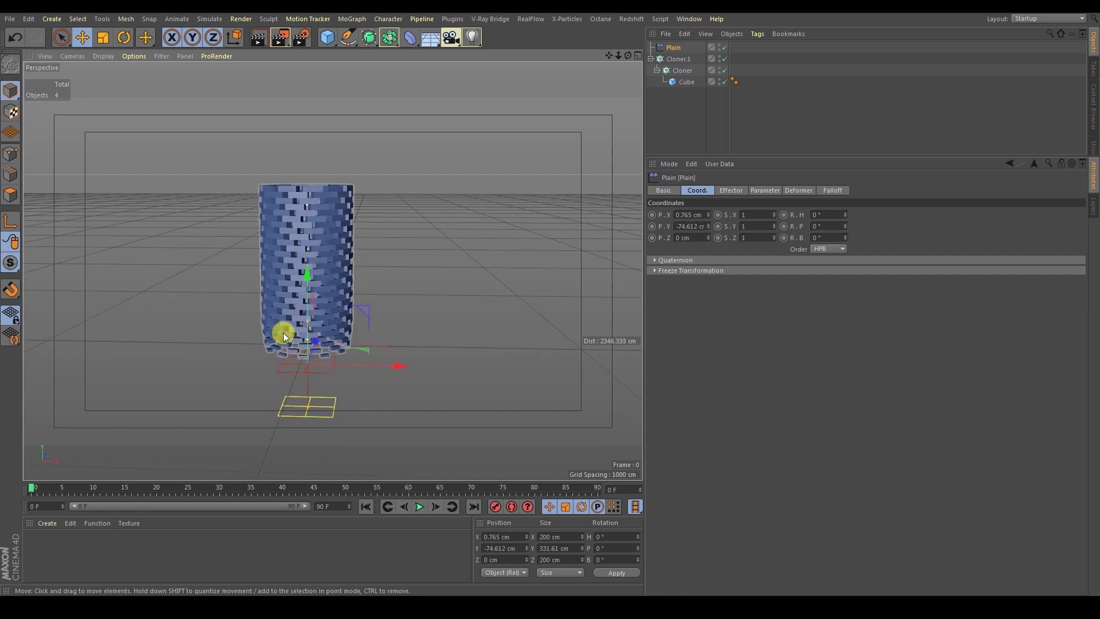
{"action": "left_click_drag", "start_coordinate": [307, 275], "coordinate": [324, 253]}
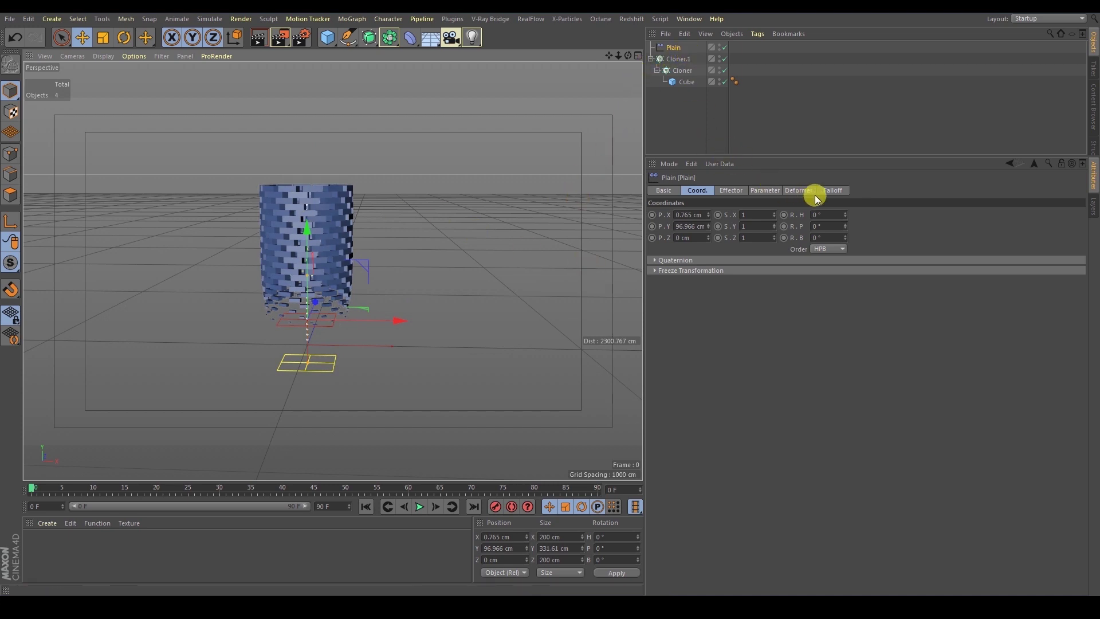
Step: Set the falloff orientation to -Y and raise the Plain effector to about 431 cm in Y
{"action": "left_click", "coordinate": [831, 194]}
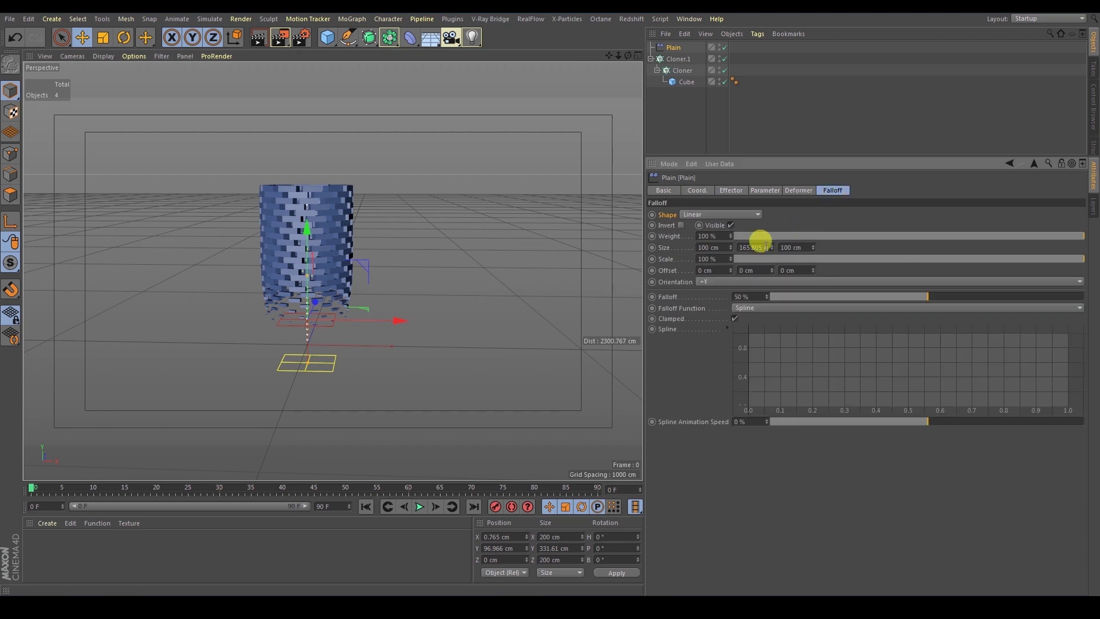
{"action": "left_click", "coordinate": [704, 284]}
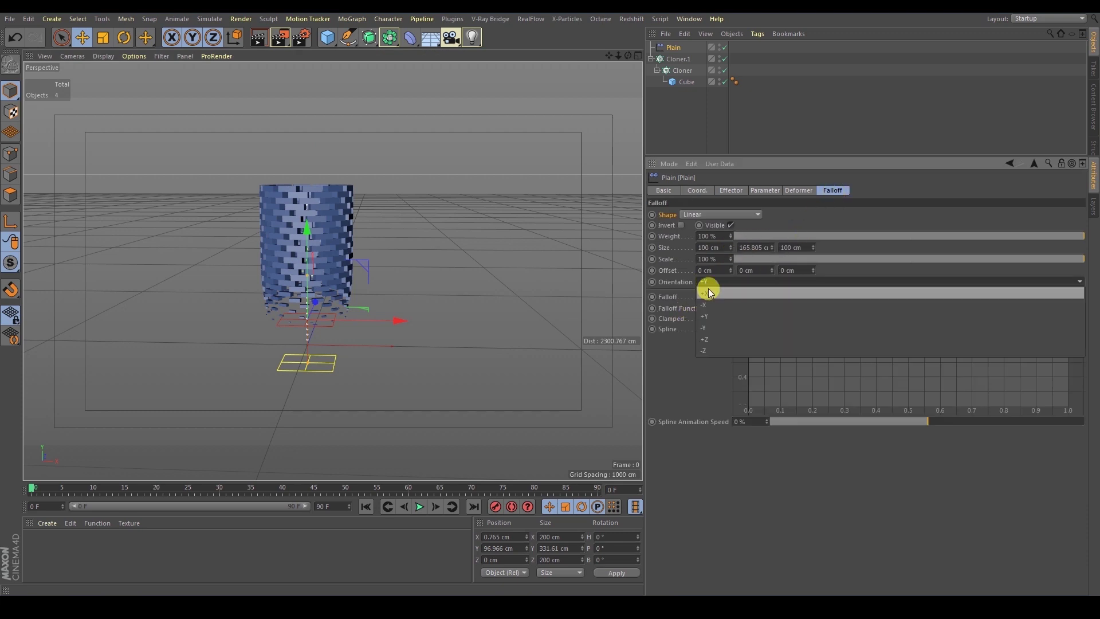
{"action": "left_click", "coordinate": [717, 324]}
{"action": "left_click_drag", "start_coordinate": [306, 240], "coordinate": [322, 153]}
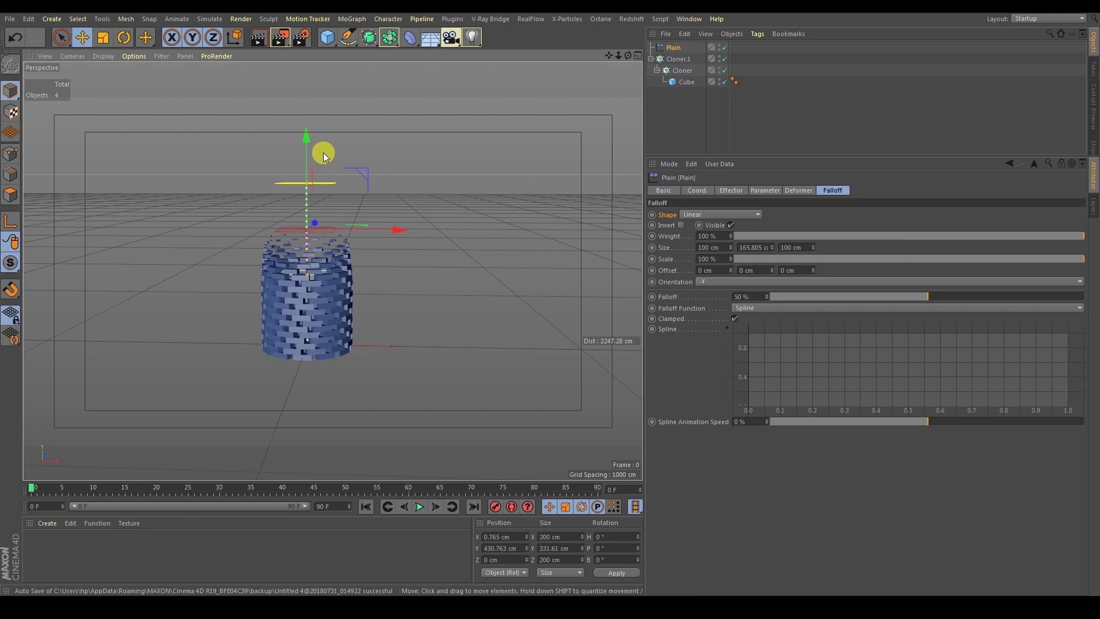
Step: Lower the Plain effector through the tower to test the reversed falloff, and raise it to about 479 cm in Y
{"action": "left_click_drag", "start_coordinate": [309, 144], "coordinate": [337, 151]}
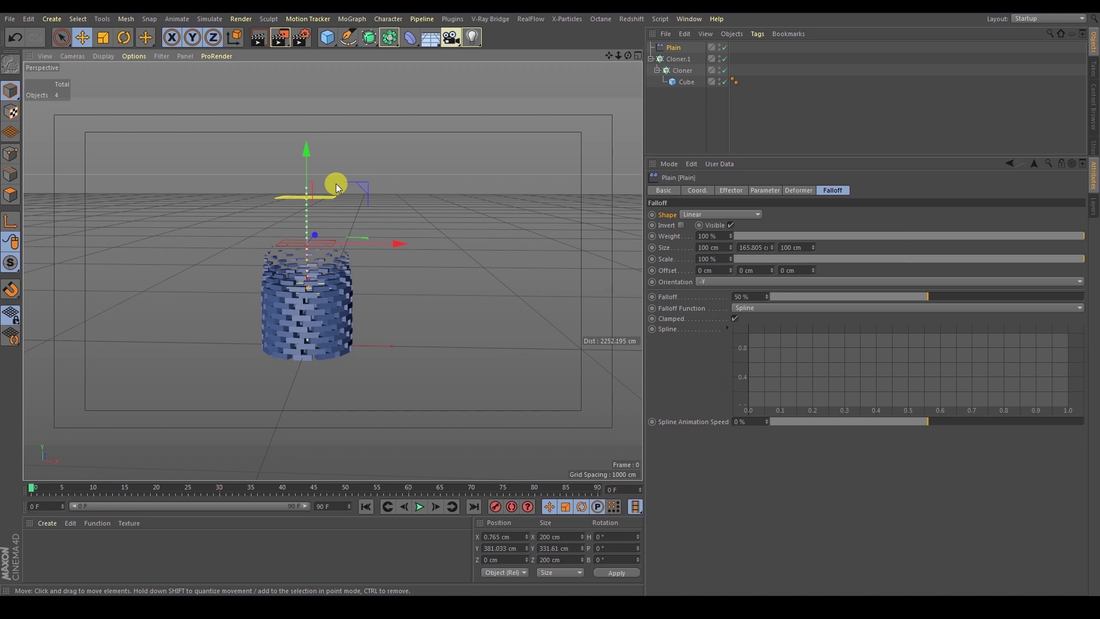
{"action": "left_click_drag", "start_coordinate": [308, 155], "coordinate": [338, 199]}
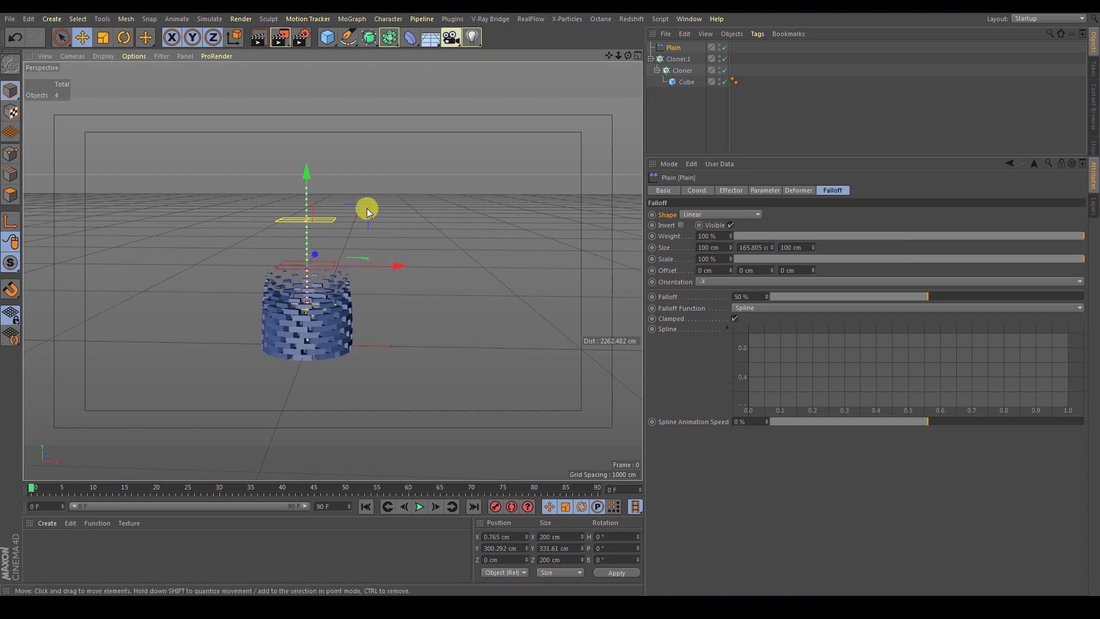
{"action": "left_click_drag", "start_coordinate": [304, 177], "coordinate": [318, 198]}
{"action": "left_click_drag", "start_coordinate": [315, 168], "coordinate": [325, 127]}
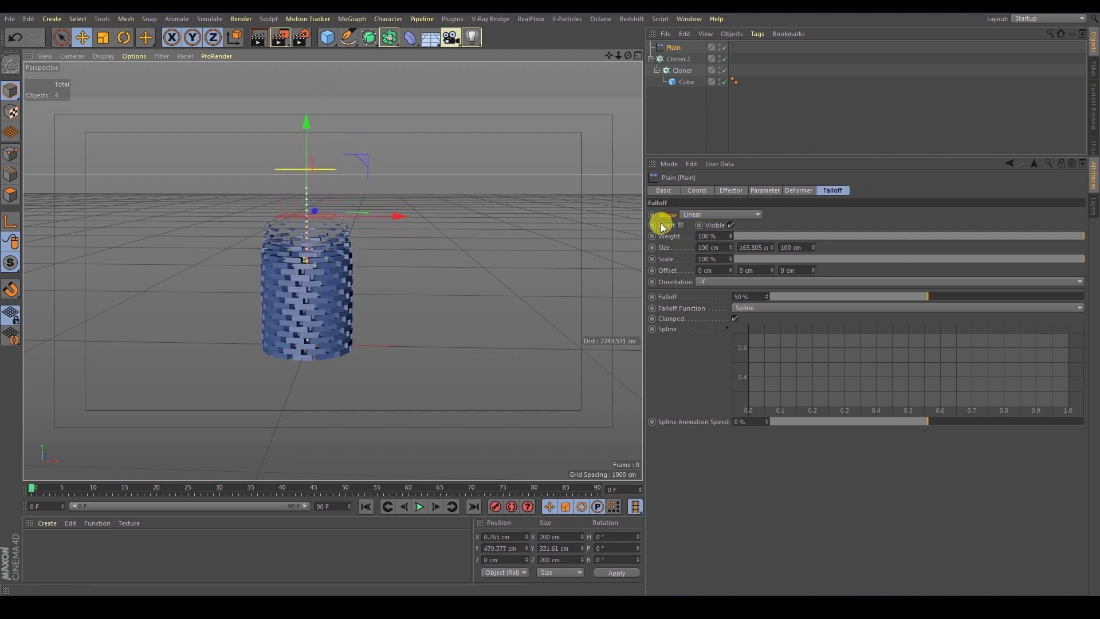
Step: Try the inverted falloff with the Plain effector at about 347 cm in Y, and turn Invert off again
{"action": "left_click", "coordinate": [675, 226]}
{"action": "left_click", "coordinate": [680, 226]}
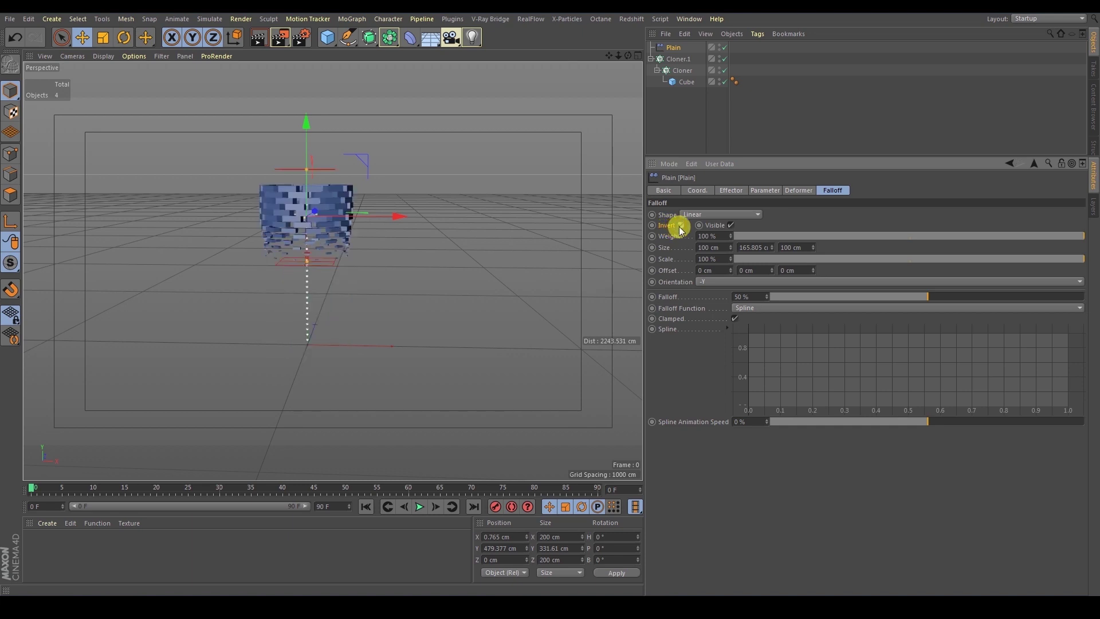
{"action": "mouse_move", "coordinate": [312, 140]}
{"action": "left_mouse_down"}
{"action": "mouse_move", "coordinate": [308, 198]}
{"action": "mouse_move", "coordinate": [310, 128]}
{"action": "mouse_move", "coordinate": [318, 199]}
{"action": "left_mouse_up"}
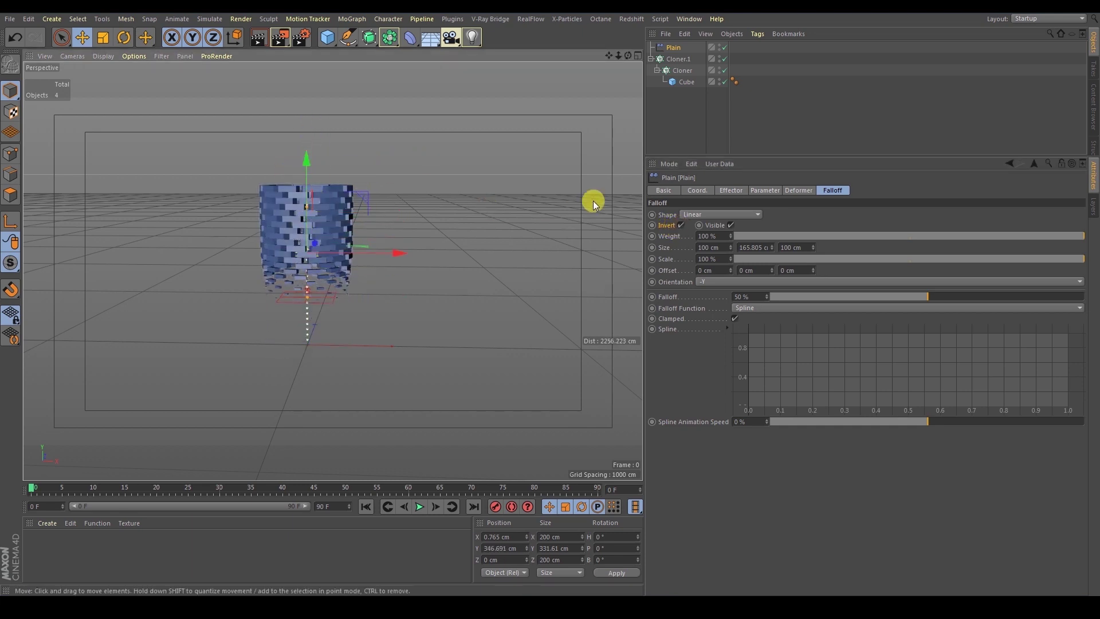
{"action": "left_click", "coordinate": [680, 225]}
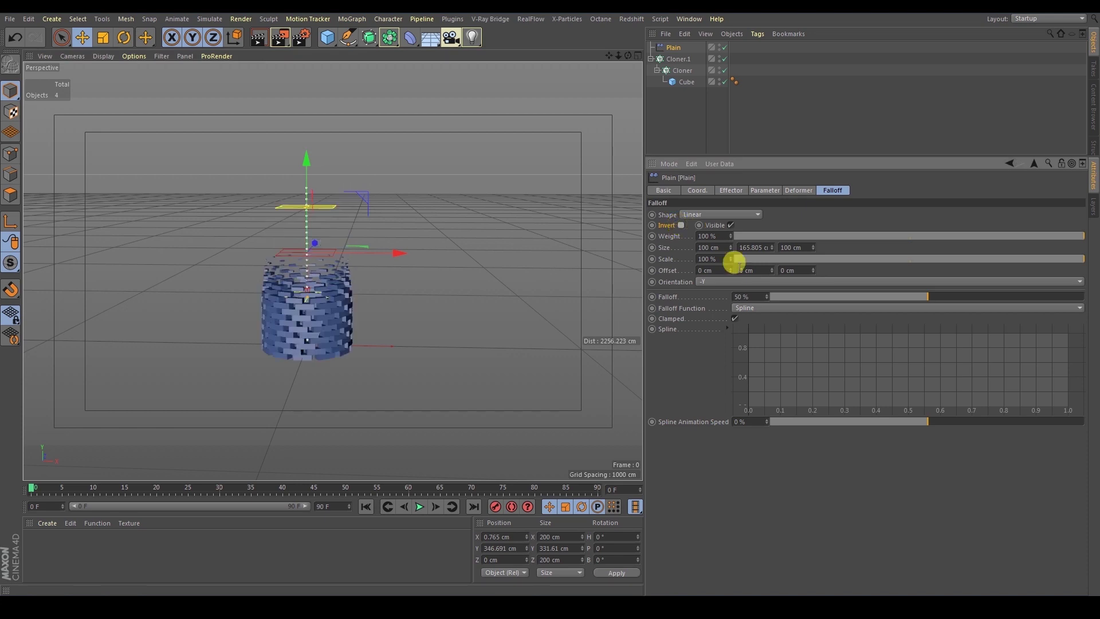
Step: Try hiding the falloff guides while moving the Plain effector, and undo the changes
{"action": "left_click", "coordinate": [731, 225]}
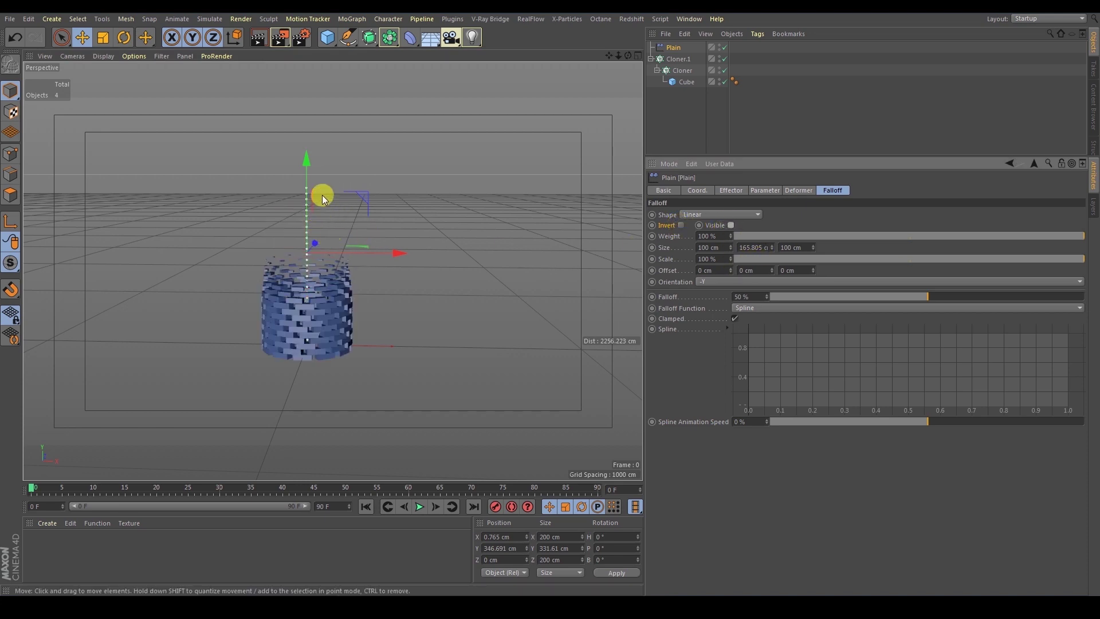
{"action": "mouse_move", "coordinate": [305, 168]}
{"action": "left_mouse_down"}
{"action": "mouse_move", "coordinate": [317, 152]}
{"action": "mouse_move", "coordinate": [326, 167]}
{"action": "left_mouse_up"}
{"action": "key", "text": "ctrl+z"}
{"action": "key", "text": "ctrl+z"}
Step: Adjust the falloff's X size to 99 cm and place the Plain effector at about 395 cm in Y
{"action": "left_click_drag", "start_coordinate": [731, 248], "coordinate": [780, 269]}
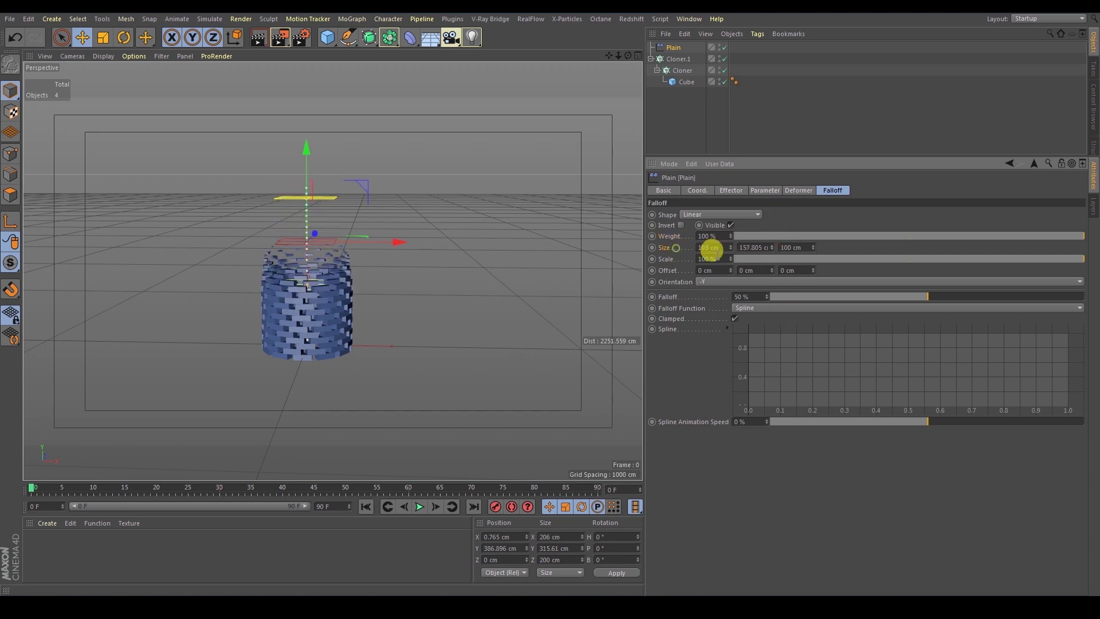
{"action": "mouse_move", "coordinate": [304, 148]}
{"action": "left_mouse_down"}
{"action": "mouse_move", "coordinate": [304, 181]}
{"action": "mouse_move", "coordinate": [302, 150]}
{"action": "left_mouse_up"}
{"action": "left_click_drag", "start_coordinate": [730, 248], "coordinate": [736, 254]}
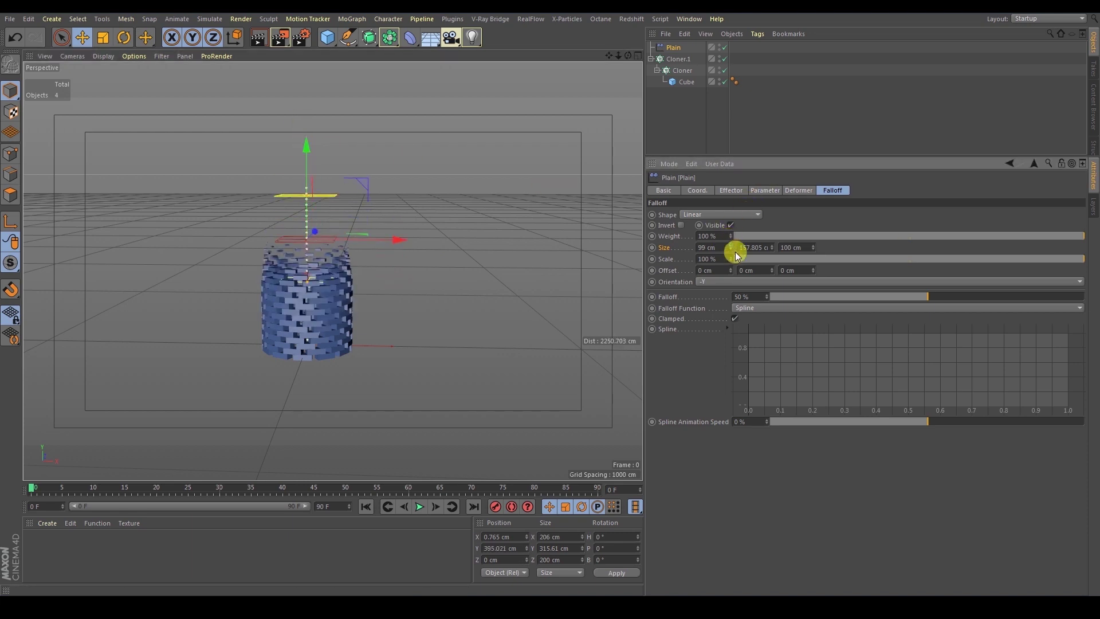
Step: Resize the falloff to about 107 × 211 × 116 cm and shift the Plain effector beside the tower to about 333 cm in X
{"action": "left_click_drag", "start_coordinate": [815, 248], "coordinate": [476, 216]}
{"action": "left_click_drag", "start_coordinate": [403, 239], "coordinate": [508, 233]}
{"action": "left_click_drag", "start_coordinate": [766, 253], "coordinate": [772, 218]}
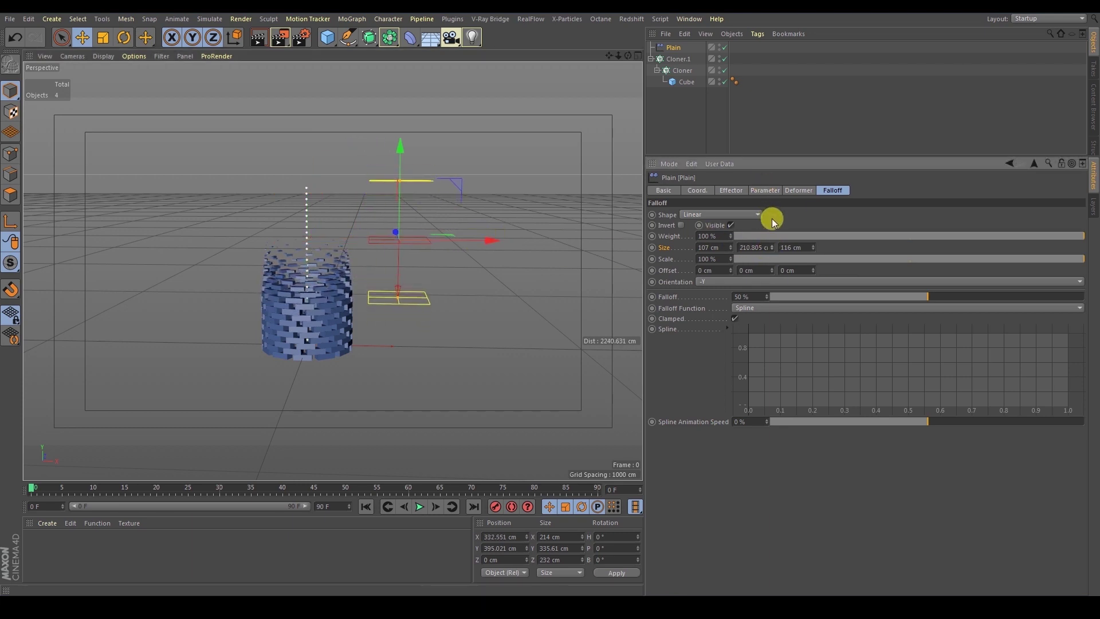
Step: Try different falloff Scale values, return it to 100 %, and try a Y offset of about -17 cm
{"action": "mouse_move", "coordinate": [969, 260]}
{"action": "left_mouse_down"}
{"action": "mouse_move", "coordinate": [814, 264]}
{"action": "mouse_move", "coordinate": [1095, 239]}
{"action": "left_mouse_up"}
{"action": "mouse_move", "coordinate": [771, 269]}
{"action": "left_mouse_down"}
{"action": "mouse_move", "coordinate": [781, 354]}
{"action": "mouse_move", "coordinate": [772, 278]}
{"action": "left_mouse_up"}
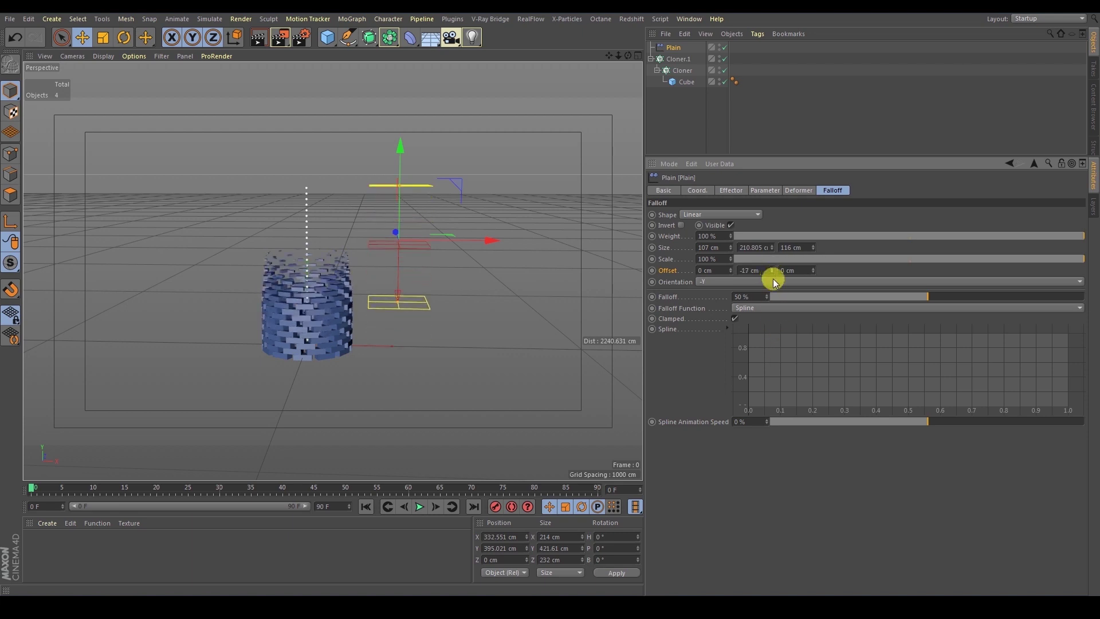
Step: Try Falloff amounts up to 100 % on the Plain effector and reset the value to 50 %
{"action": "left_click", "coordinate": [668, 298]}
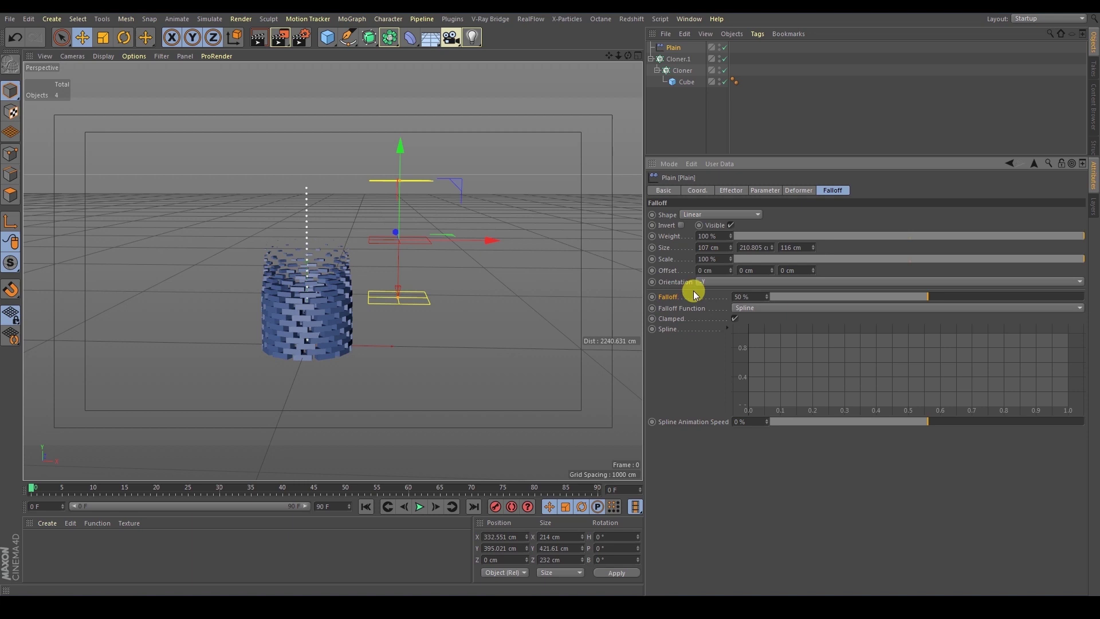
{"action": "mouse_move", "coordinate": [855, 296]}
{"action": "left_mouse_down"}
{"action": "mouse_move", "coordinate": [779, 297]}
{"action": "mouse_move", "coordinate": [923, 304]}
{"action": "mouse_move", "coordinate": [1009, 287]}
{"action": "mouse_move", "coordinate": [922, 283]}
{"action": "mouse_move", "coordinate": [1085, 275]}
{"action": "left_mouse_up"}
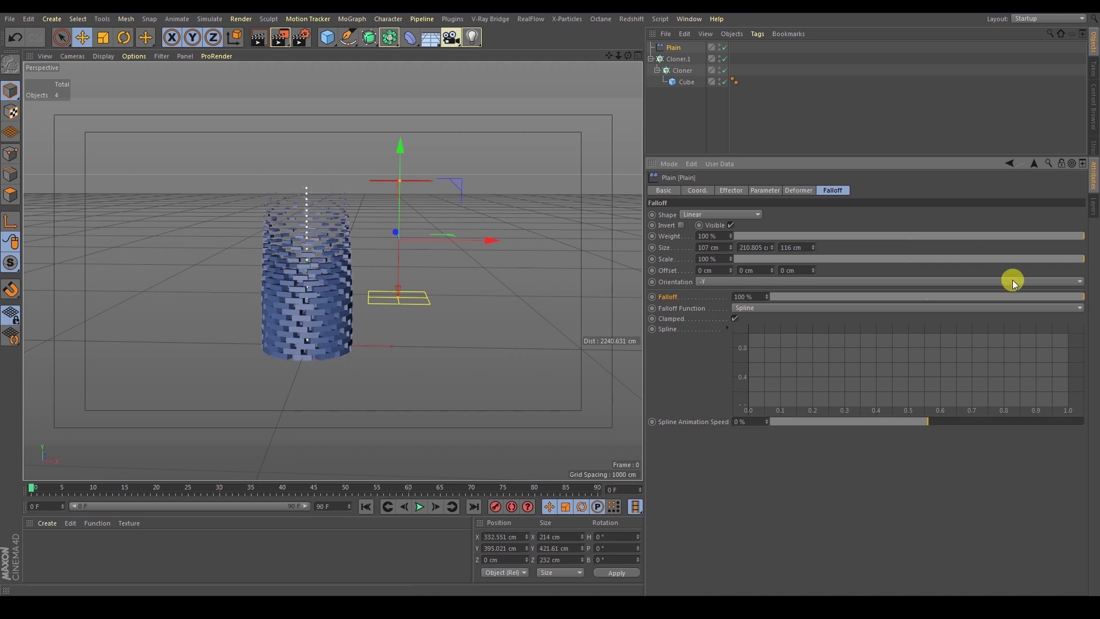
{"action": "left_click_drag", "start_coordinate": [948, 298], "coordinate": [935, 299]}
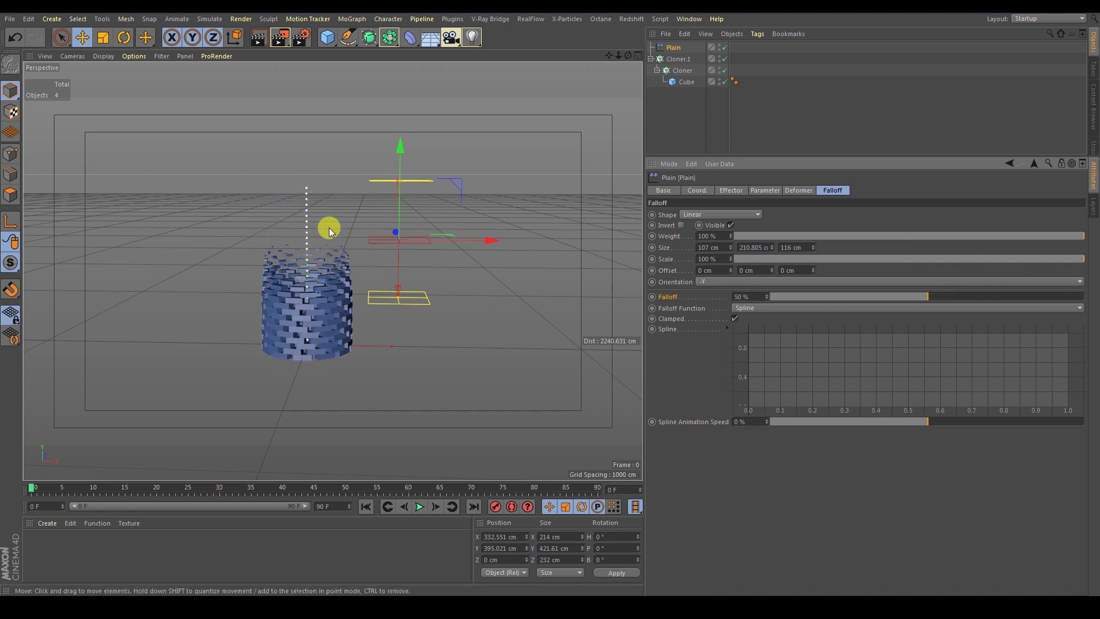
{"action": "mouse_move", "coordinate": [854, 297]}
{"action": "left_mouse_down"}
{"action": "mouse_move", "coordinate": [802, 304]}
{"action": "mouse_move", "coordinate": [1085, 279]}
{"action": "mouse_move", "coordinate": [857, 268]}
{"action": "mouse_move", "coordinate": [1081, 279]}
{"action": "left_mouse_up"}
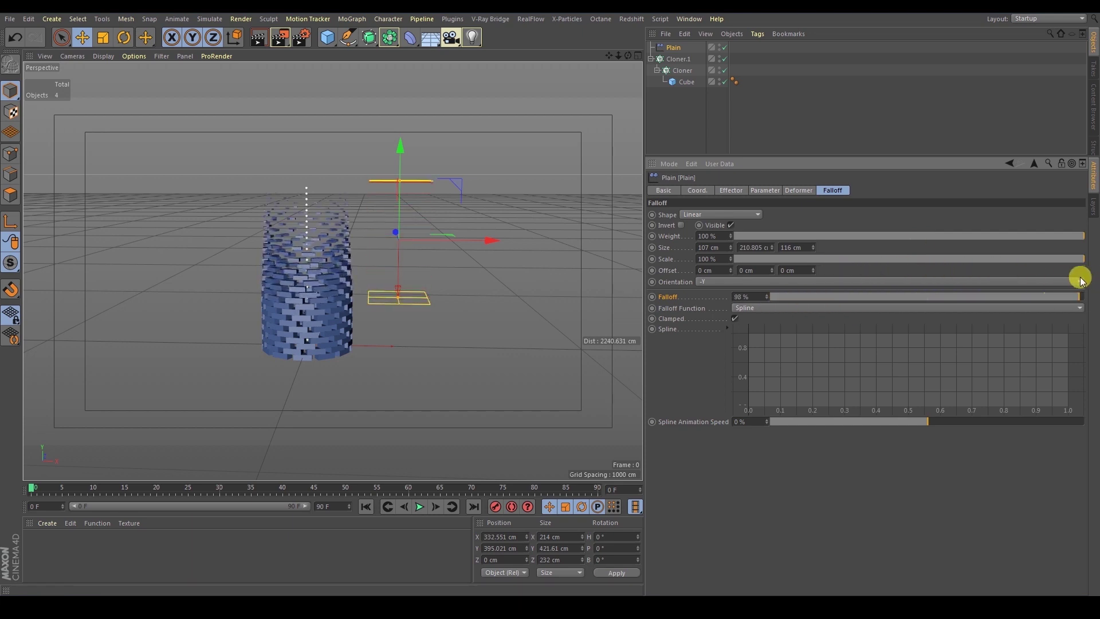
{"action": "mouse_move", "coordinate": [974, 282]}
{"action": "left_mouse_down"}
{"action": "mouse_move", "coordinate": [788, 294]}
{"action": "mouse_move", "coordinate": [1002, 291]}
{"action": "left_mouse_up"}
{"action": "left_click_drag", "start_coordinate": [1074, 290], "coordinate": [1083, 295]}
{"action": "right_click", "coordinate": [767, 296]}
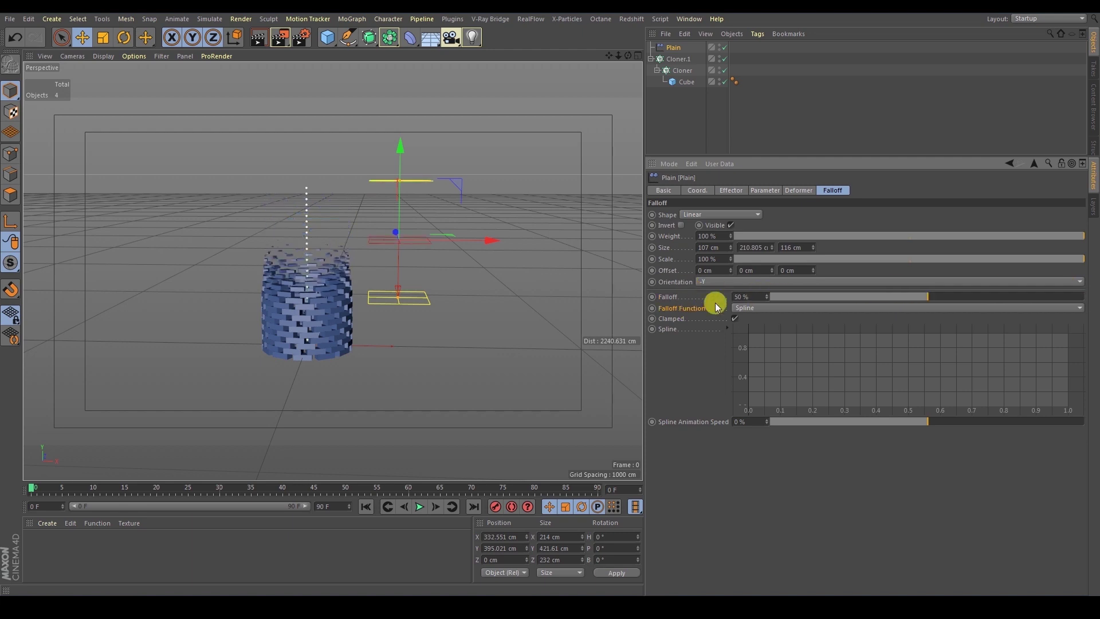
Step: Apply a straight-line spline preset to the curve of the Plain effector's Spline falloff function
{"action": "left_click", "coordinate": [769, 378]}
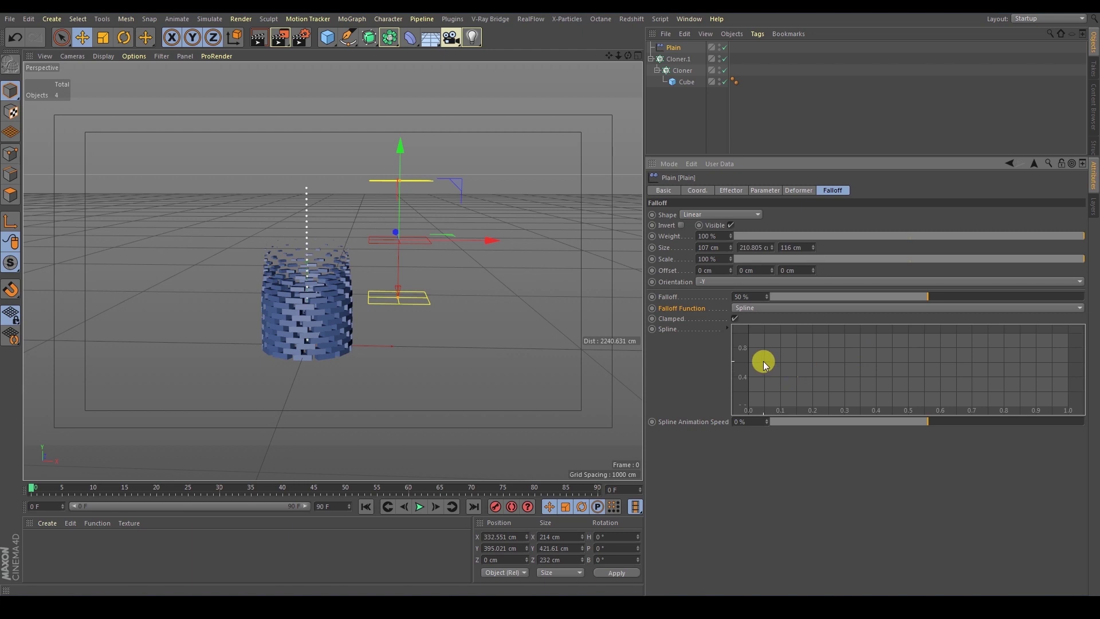
{"action": "left_click", "coordinate": [740, 311]}
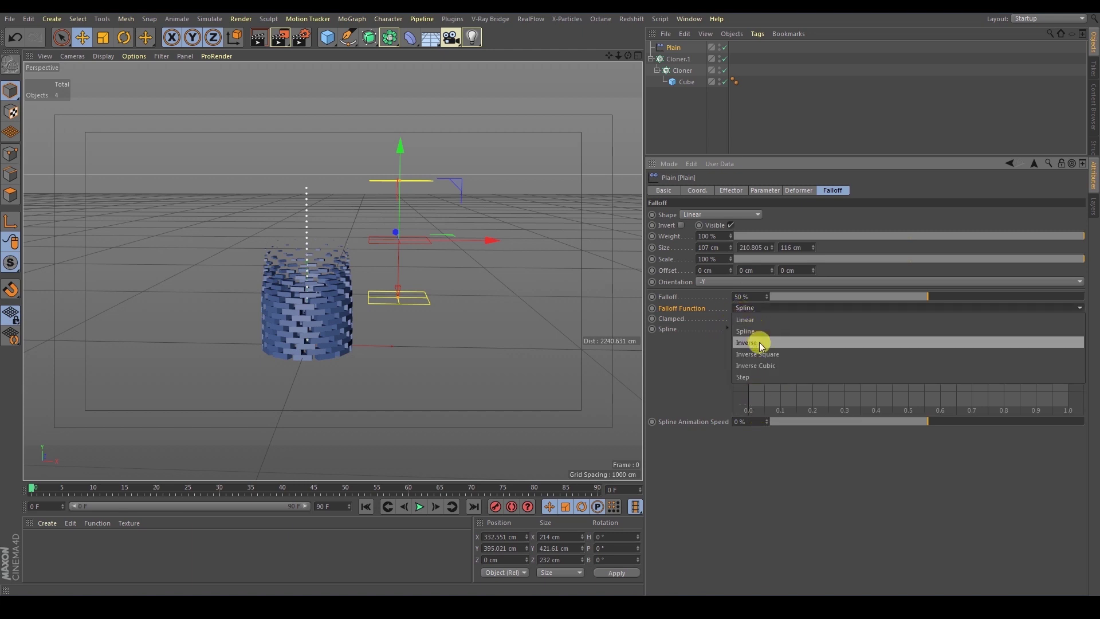
{"action": "left_click", "coordinate": [767, 398]}
{"action": "right_click", "coordinate": [769, 399]}
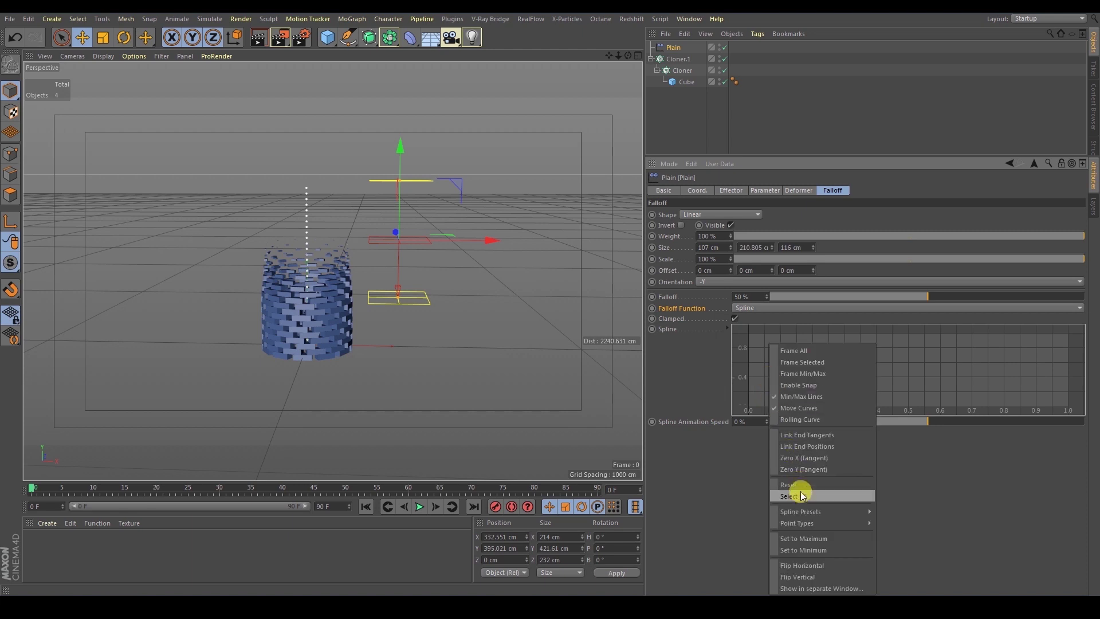
{"action": "mouse_move", "coordinate": [804, 513]}
{"action": "left_click", "coordinate": [884, 509]}
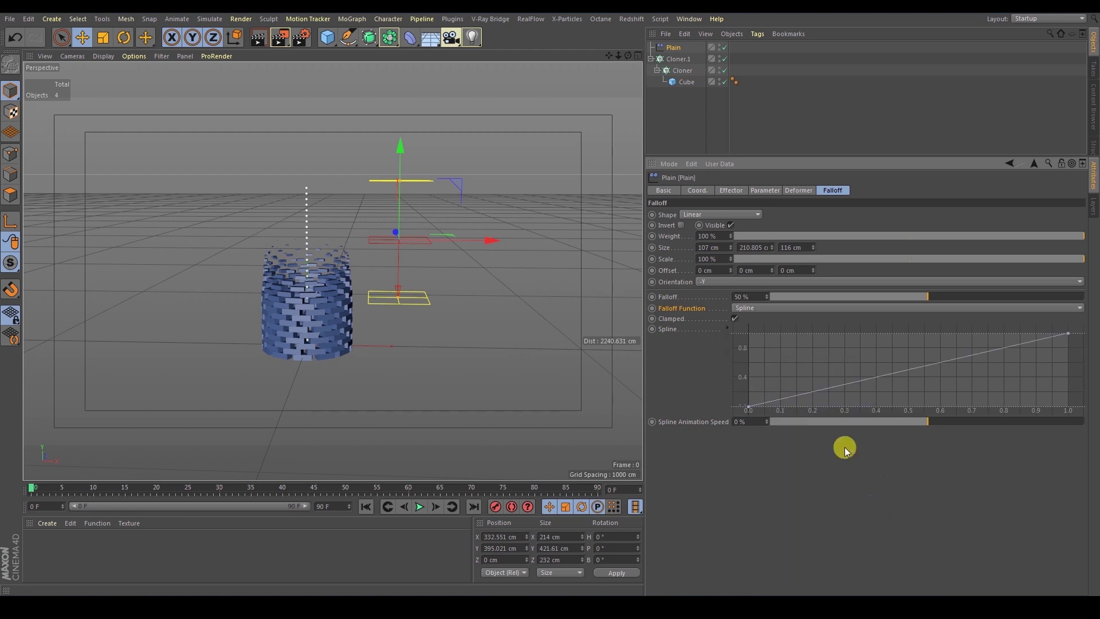
Step: Try shifting the falloff spline's start point along the horizontal axis and return it to 0.0
{"action": "left_click_drag", "start_coordinate": [810, 394], "coordinate": [769, 405]}
{"action": "right_click", "coordinate": [773, 407]}
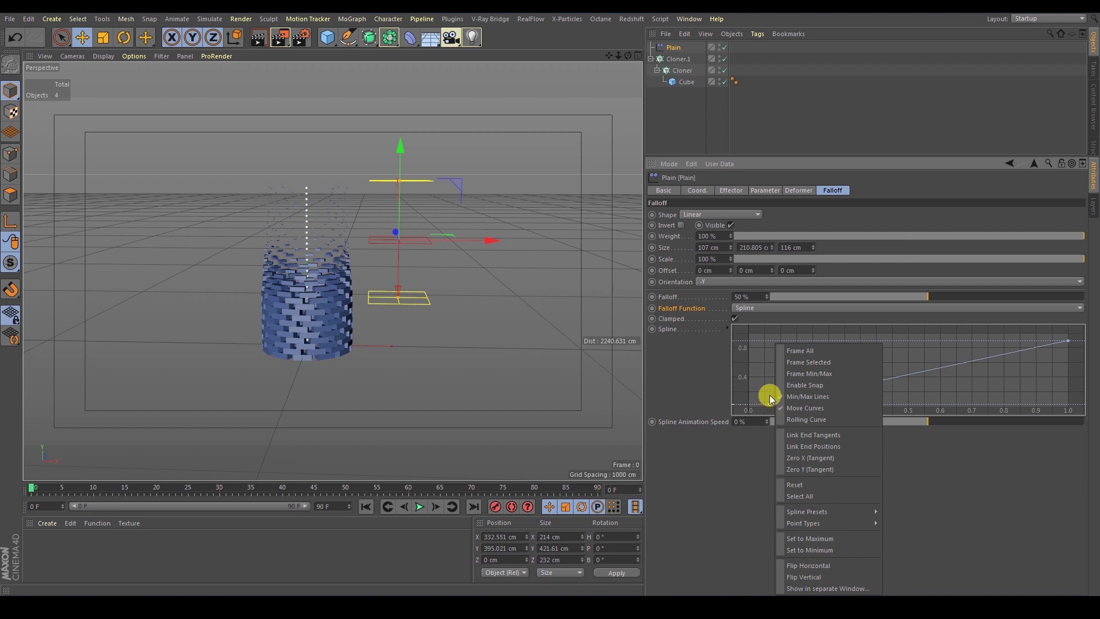
{"action": "left_click", "coordinate": [770, 396]}
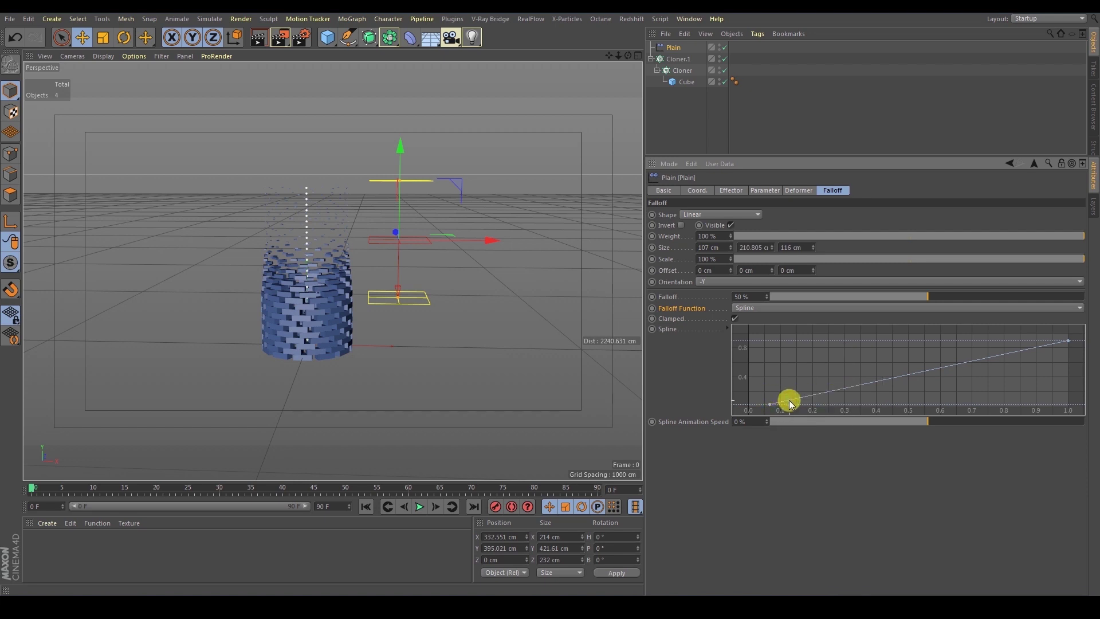
{"action": "left_click_drag", "start_coordinate": [761, 405], "coordinate": [731, 397]}
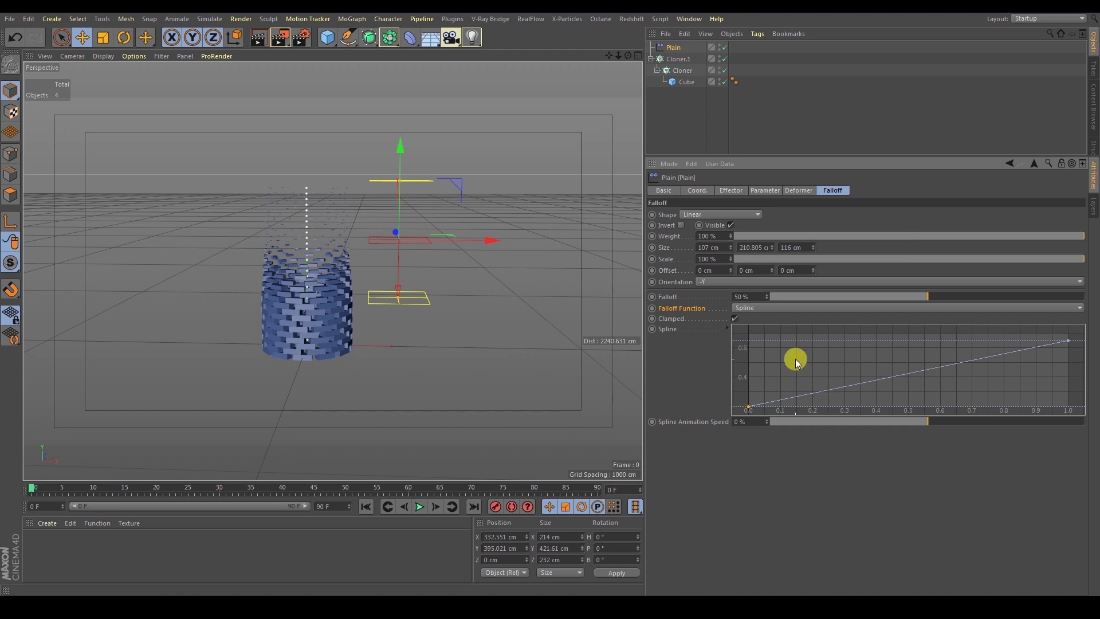
Step: Set the Falloff Function to Linear and move the Plain effector to about 399 cm in Y
{"action": "left_click", "coordinate": [746, 308]}
{"action": "left_click", "coordinate": [751, 332]}
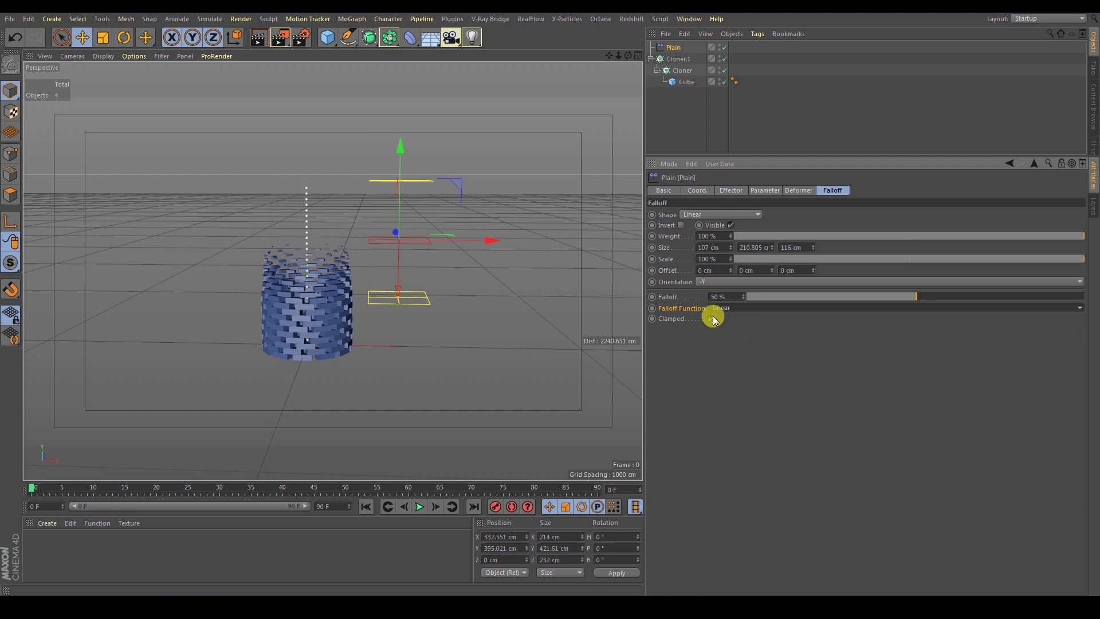
{"action": "left_click", "coordinate": [724, 308]}
{"action": "left_click", "coordinate": [735, 321]}
{"action": "mouse_move", "coordinate": [401, 201]}
{"action": "left_mouse_down"}
{"action": "mouse_move", "coordinate": [403, 116]}
{"action": "mouse_move", "coordinate": [404, 212]}
{"action": "left_mouse_up"}
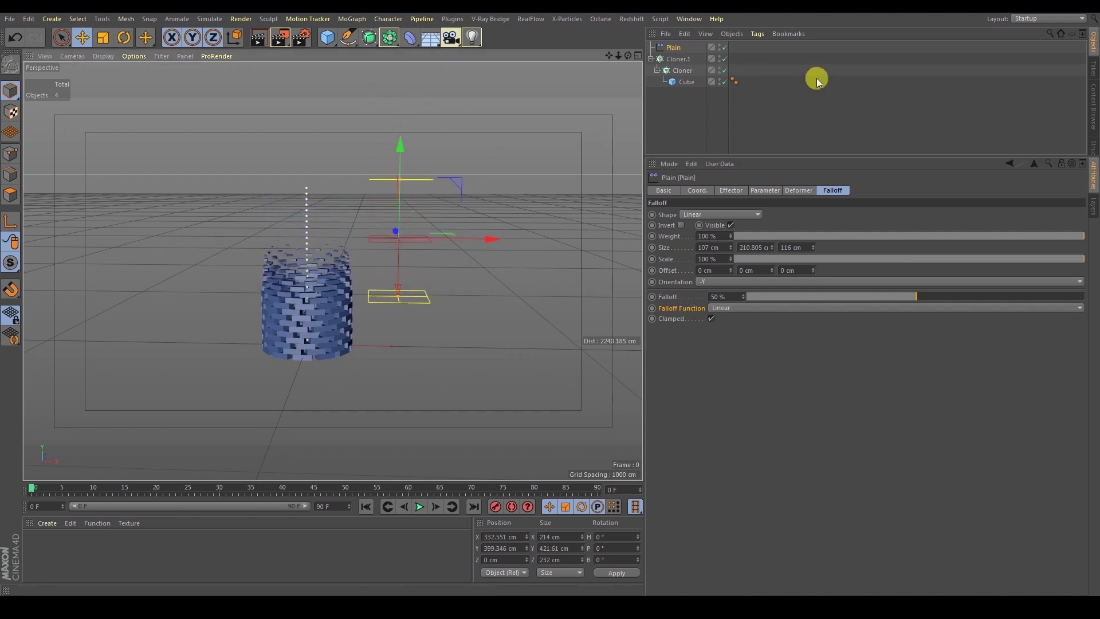
Step: Try a Sphere falloff shape with the Plain effector at about 367 cm in X and a Y size of about 177 cm
{"action": "left_click", "coordinate": [826, 193]}
{"action": "left_click", "coordinate": [766, 190]}
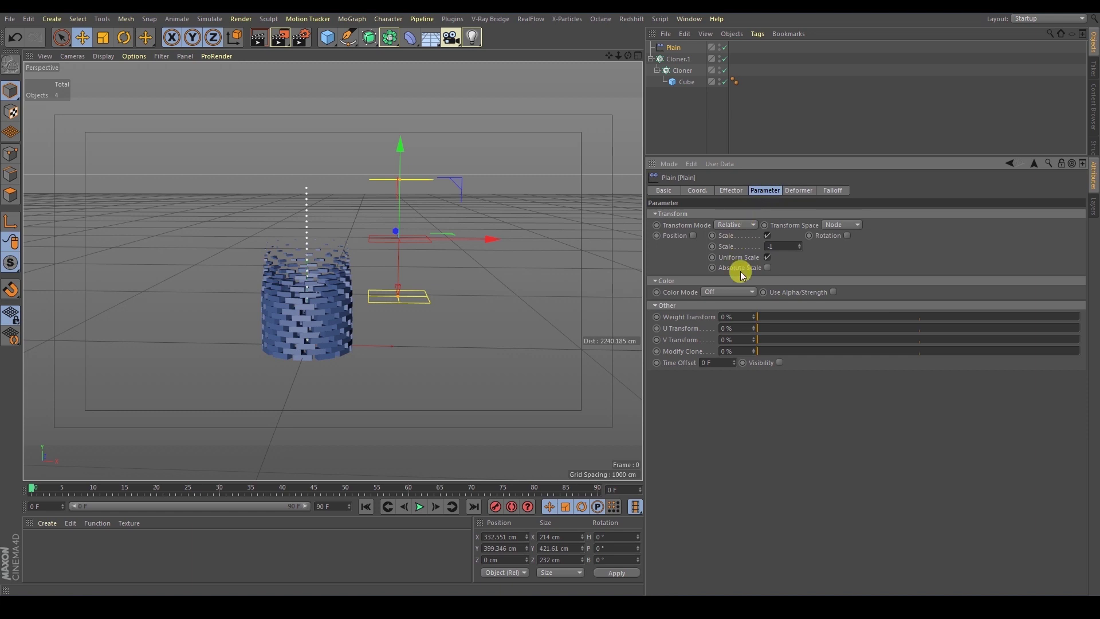
{"action": "left_click", "coordinate": [833, 189]}
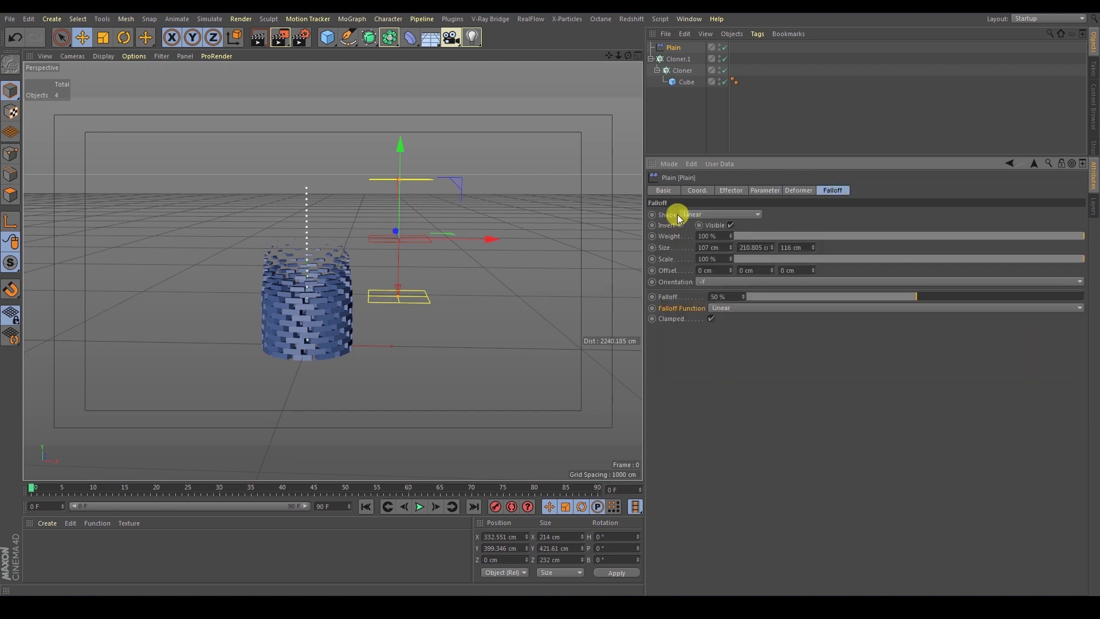
{"action": "left_click", "coordinate": [690, 215]}
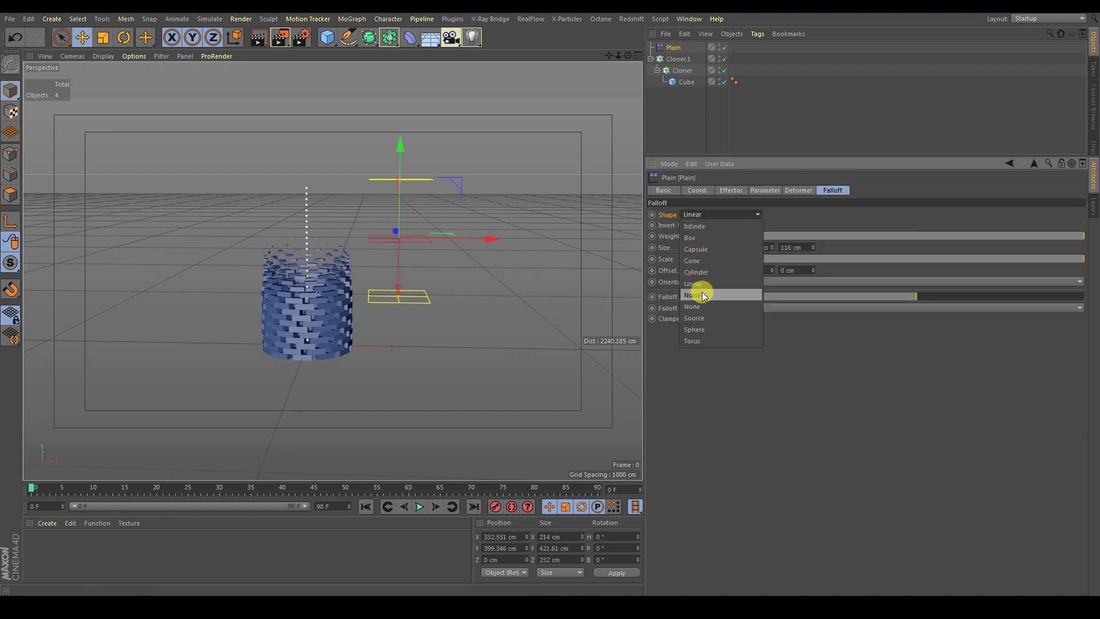
{"action": "left_click", "coordinate": [698, 330]}
{"action": "left_click_drag", "start_coordinate": [429, 238], "coordinate": [475, 239]}
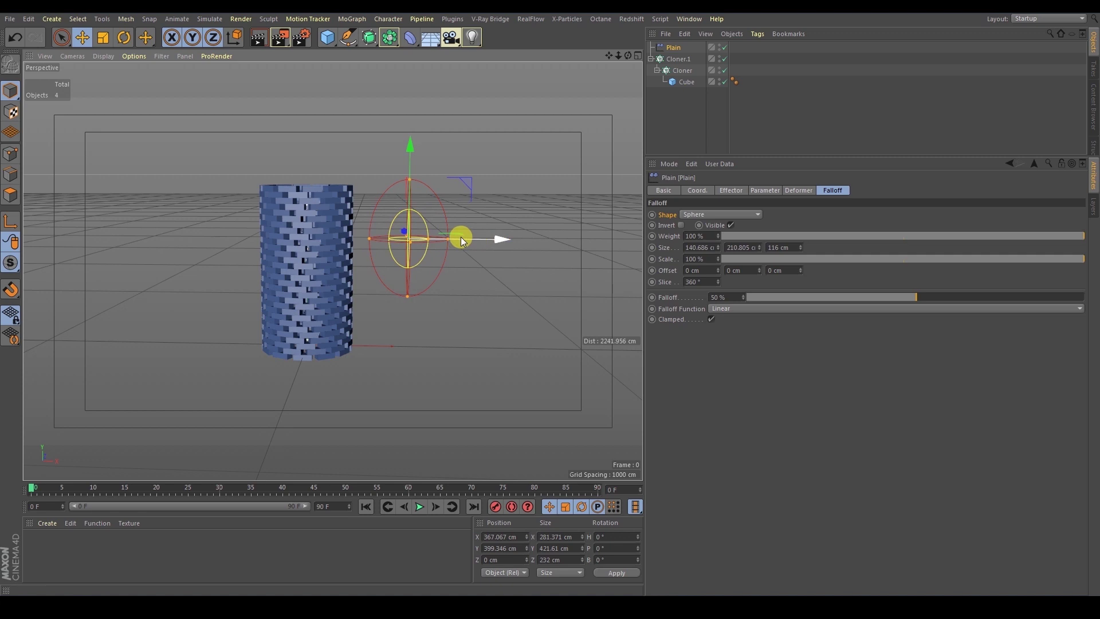
{"action": "left_click_drag", "start_coordinate": [410, 180], "coordinate": [410, 190]}
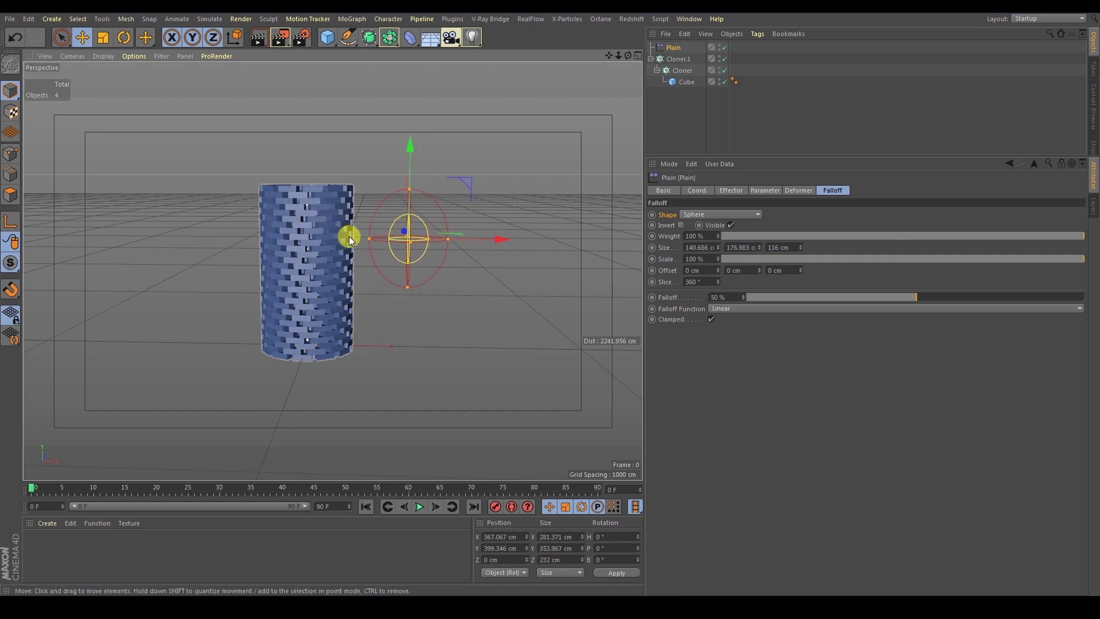
Step: Return the falloff shape to Linear and move the Plain effector down and up to about 414 cm in Y
{"action": "left_click", "coordinate": [700, 215]}
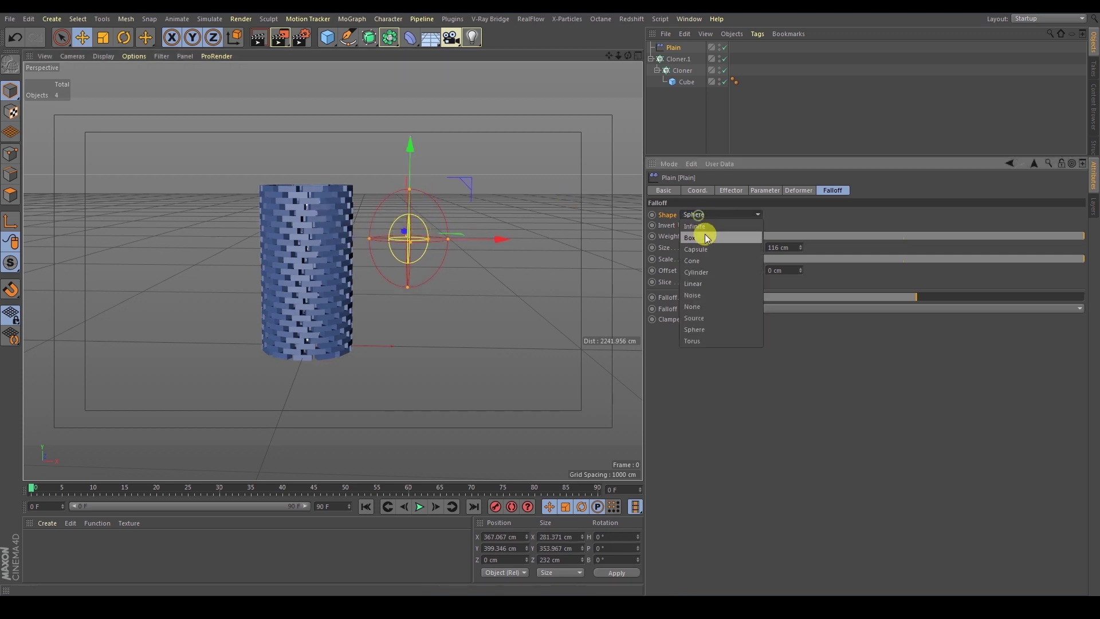
{"action": "left_click", "coordinate": [710, 282]}
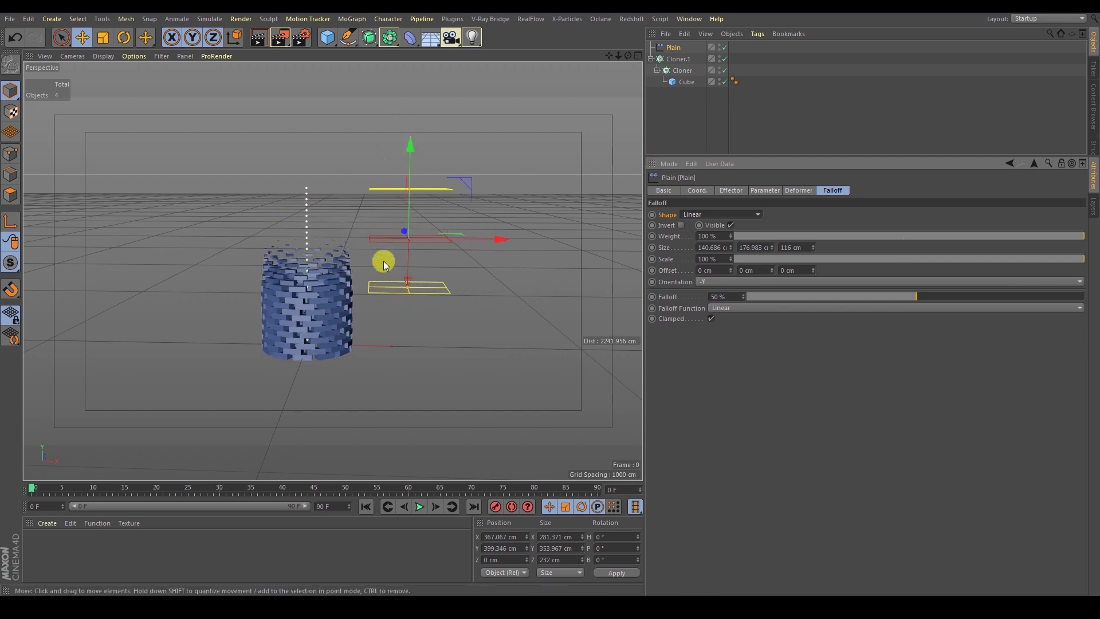
{"action": "mouse_move", "coordinate": [411, 172]}
{"action": "left_mouse_down"}
{"action": "mouse_move", "coordinate": [412, 256]}
{"action": "mouse_move", "coordinate": [414, 182]}
{"action": "left_mouse_up"}
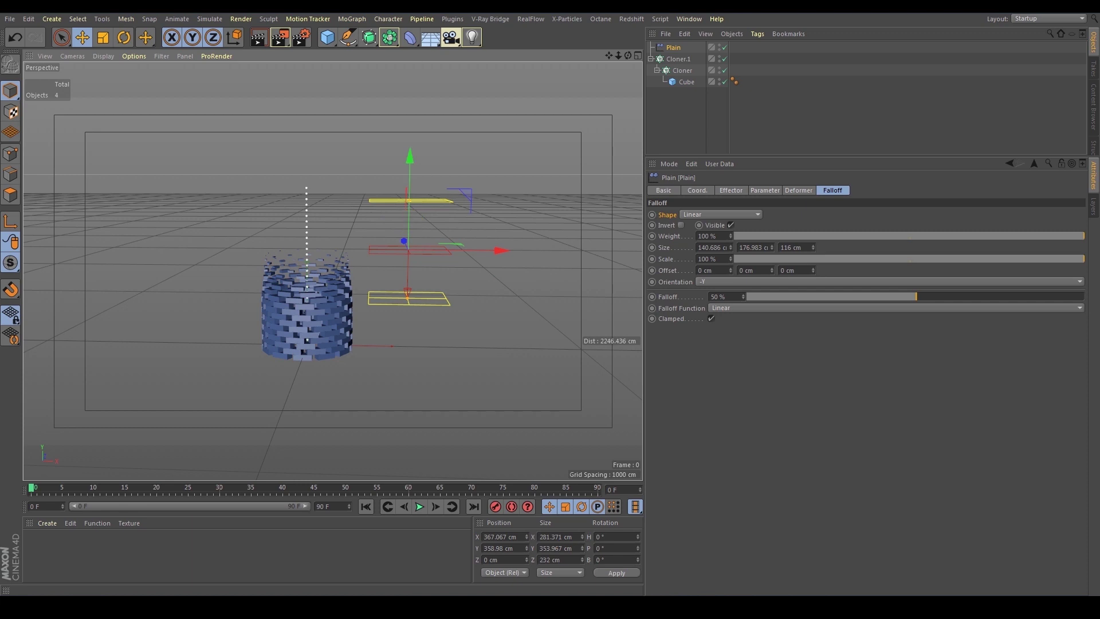
{"action": "left_click_drag", "start_coordinate": [388, 211], "coordinate": [388, 201], "text": "alt"}
{"action": "middle_click_drag", "start_coordinate": [376, 235], "coordinate": [387, 227], "text": "alt"}
{"action": "left_click_drag", "start_coordinate": [387, 226], "coordinate": [397, 245], "text": "alt"}
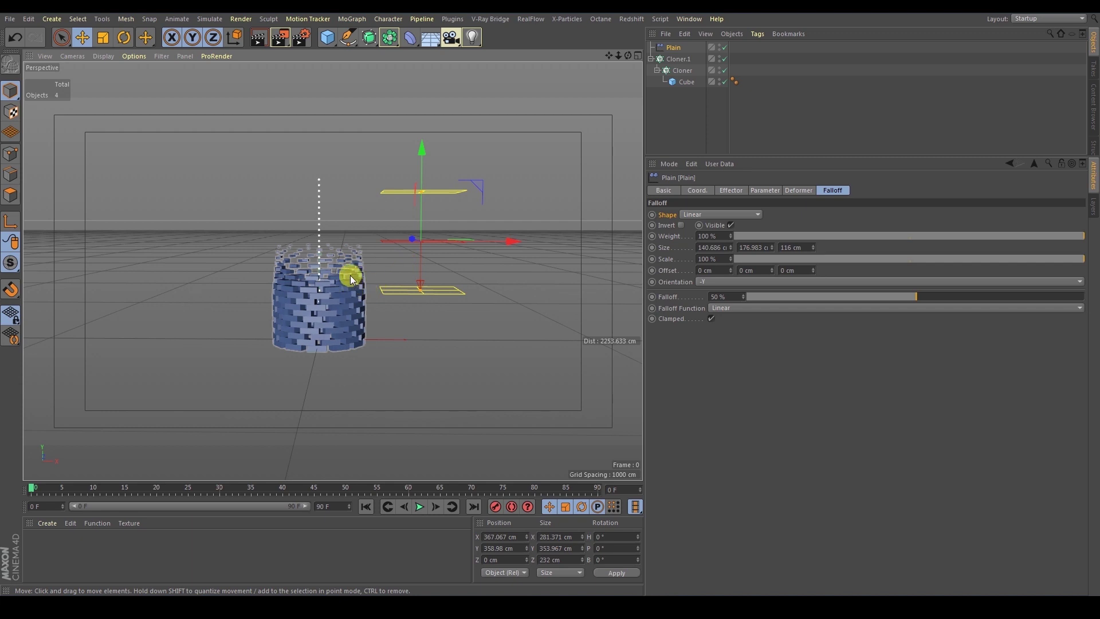
{"action": "mouse_move", "coordinate": [421, 198]}
{"action": "left_mouse_down"}
{"action": "mouse_move", "coordinate": [424, 256]}
{"action": "mouse_move", "coordinate": [418, 174]}
{"action": "mouse_move", "coordinate": [418, 193]}
{"action": "left_mouse_up"}
Step: Change the falloff shape to Box, resize it to about 300 × 177 × 335 cm and center it around the tower at about 285 cm in Y
{"action": "left_click", "coordinate": [691, 215]}
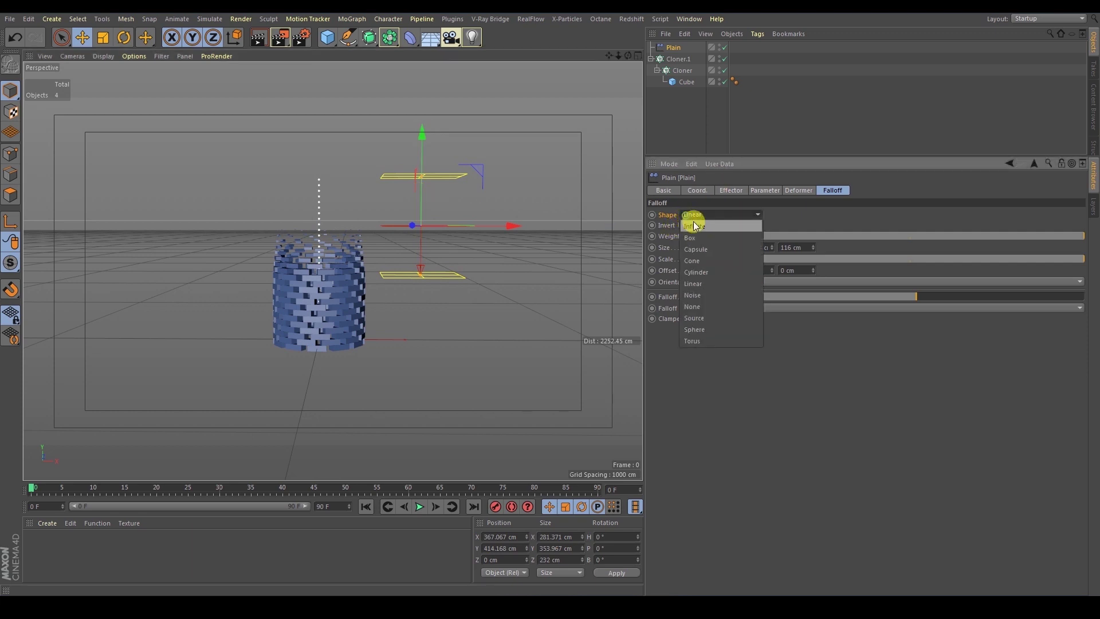
{"action": "left_click", "coordinate": [699, 234]}
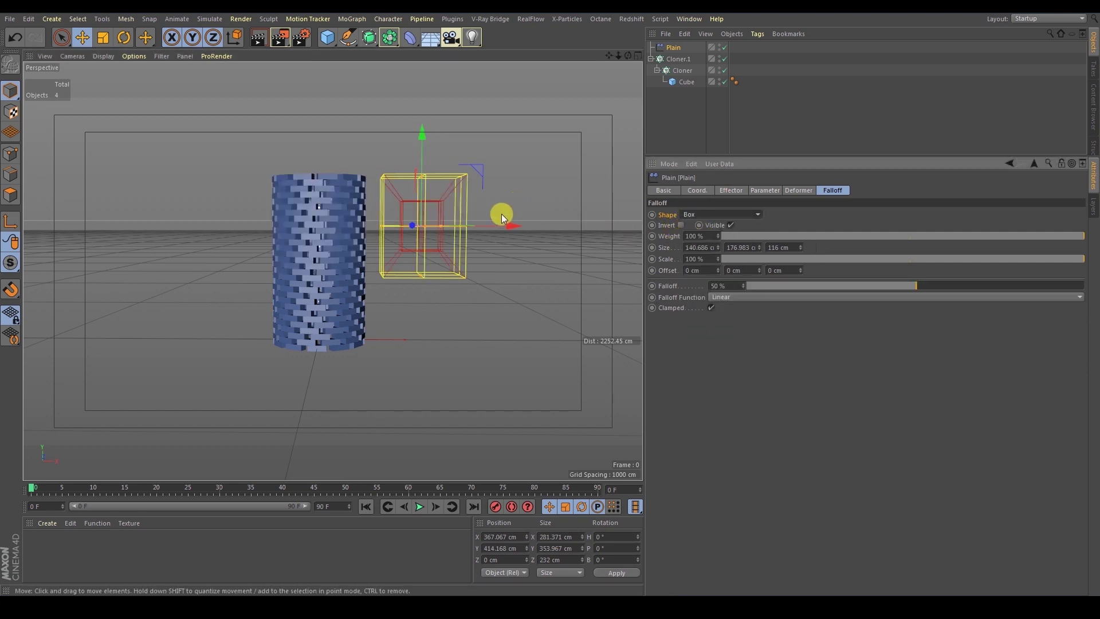
{"action": "left_click_drag", "start_coordinate": [499, 225], "coordinate": [415, 191]}
{"action": "left_click_drag", "start_coordinate": [327, 232], "coordinate": [403, 207], "text": "alt"}
{"action": "left_click_drag", "start_coordinate": [324, 133], "coordinate": [352, 246]}
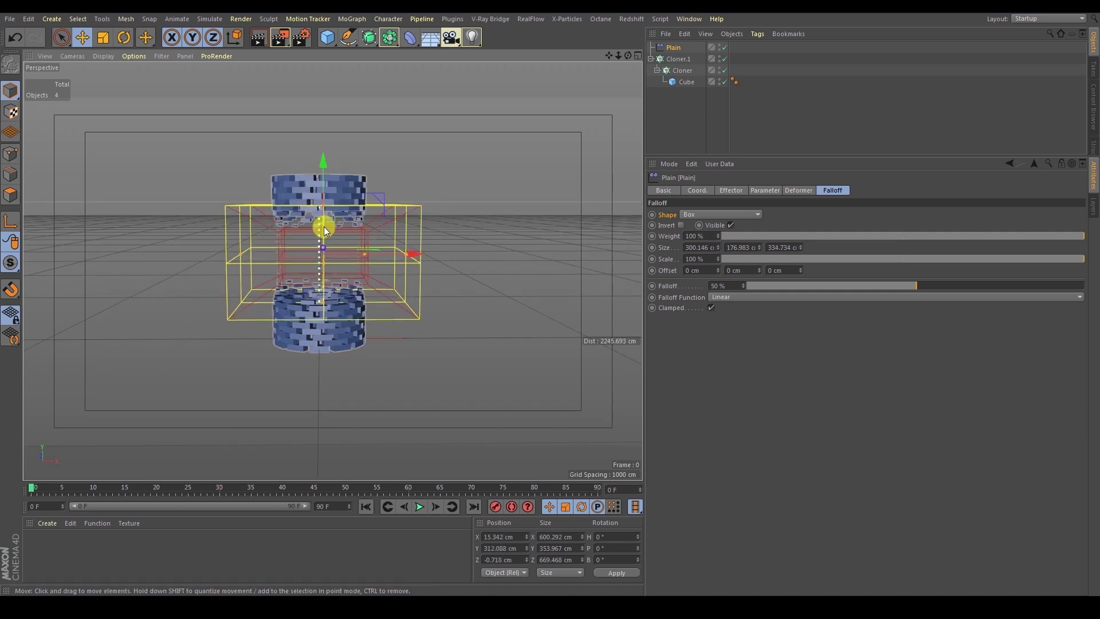
{"action": "left_click_drag", "start_coordinate": [318, 202], "coordinate": [320, 188]}
{"action": "left_click", "coordinate": [486, 247]}
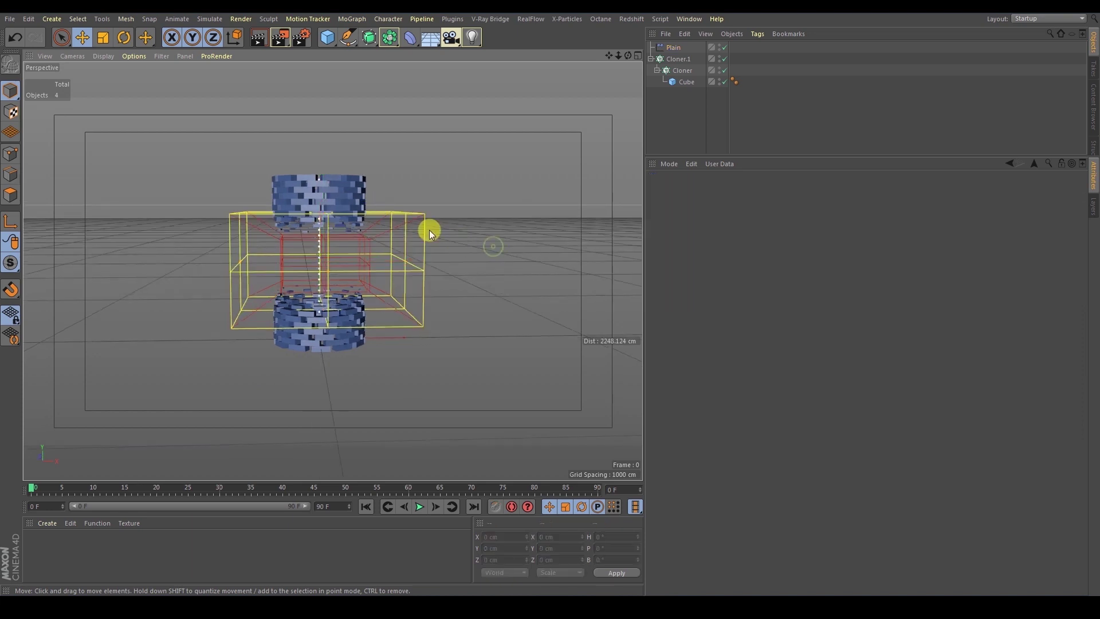
Step: Set the Plain effector's Falloff amount to 16 % and move the effector to about 313 cm in Y
{"action": "left_click", "coordinate": [673, 47]}
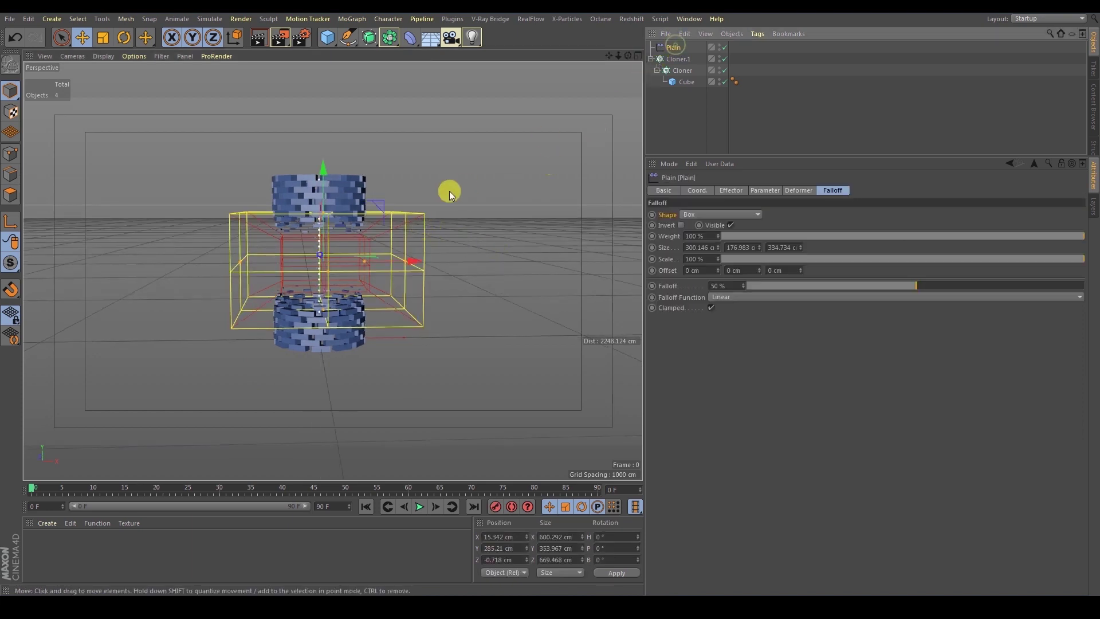
{"action": "scroll", "coordinate": [424, 295], "scroll_direction": "up", "scroll_amount": 2}
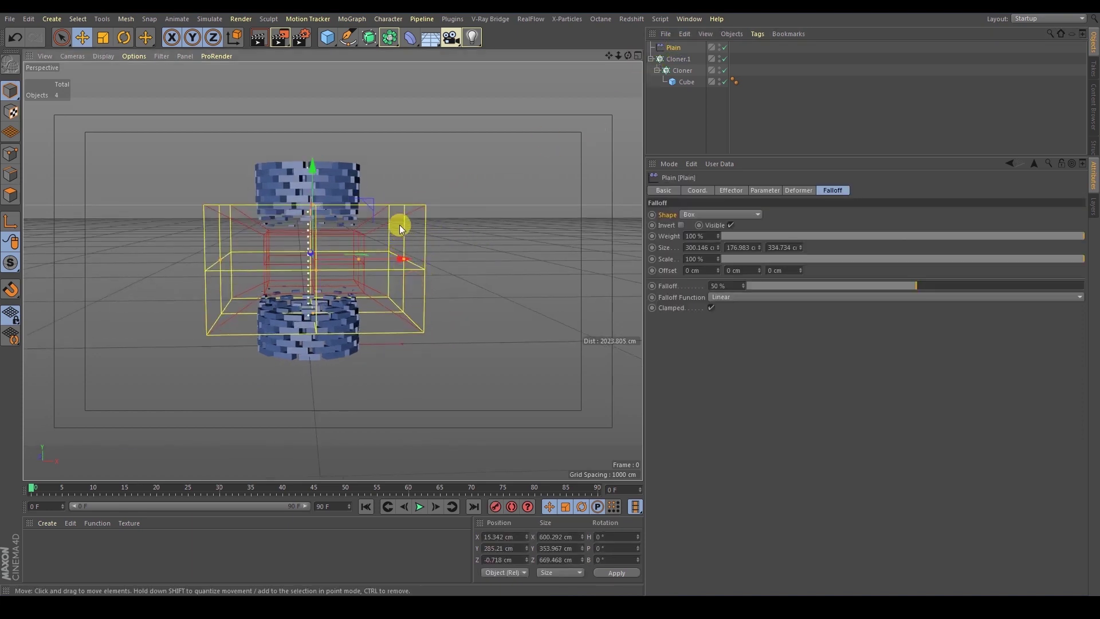
{"action": "mouse_move", "coordinate": [921, 289]}
{"action": "left_mouse_down"}
{"action": "mouse_move", "coordinate": [1034, 266]}
{"action": "mouse_move", "coordinate": [762, 291]}
{"action": "mouse_move", "coordinate": [799, 279]}
{"action": "left_mouse_up"}
{"action": "mouse_move", "coordinate": [310, 183]}
{"action": "left_mouse_down"}
{"action": "mouse_move", "coordinate": [311, 194]}
{"action": "mouse_move", "coordinate": [320, 128]}
{"action": "mouse_move", "coordinate": [317, 184]}
{"action": "mouse_move", "coordinate": [318, 167]}
{"action": "left_mouse_up"}
Step: Change the falloff shape to Capsule, scale it to about 164 × 97 × 183 cm and place it at about 124 cm X, 210 cm Y
{"action": "left_click", "coordinate": [696, 213]}
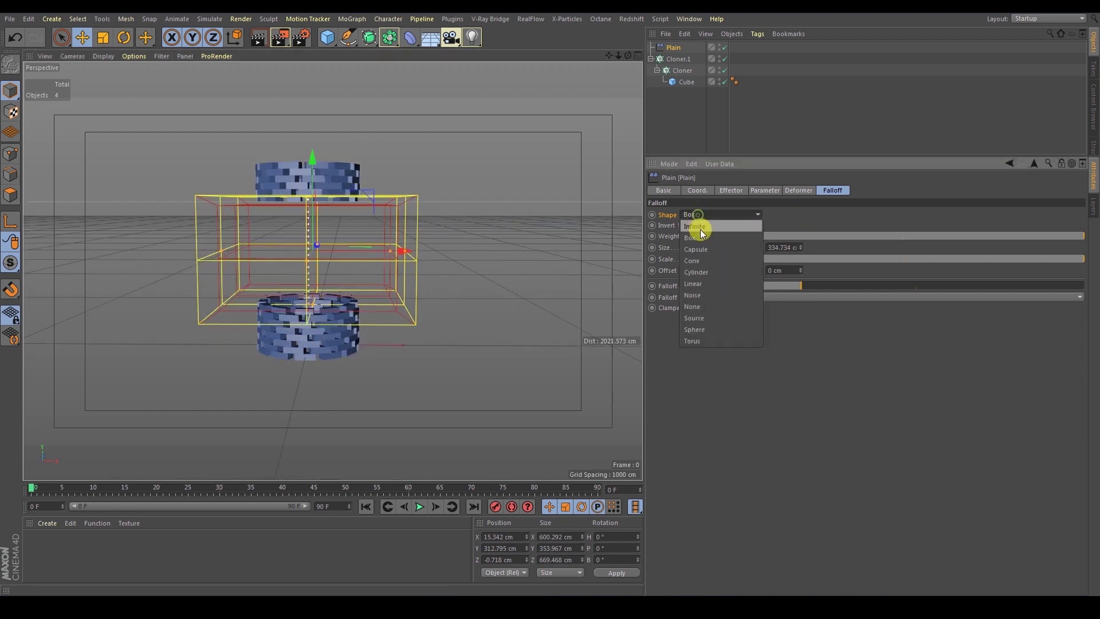
{"action": "left_click", "coordinate": [702, 248]}
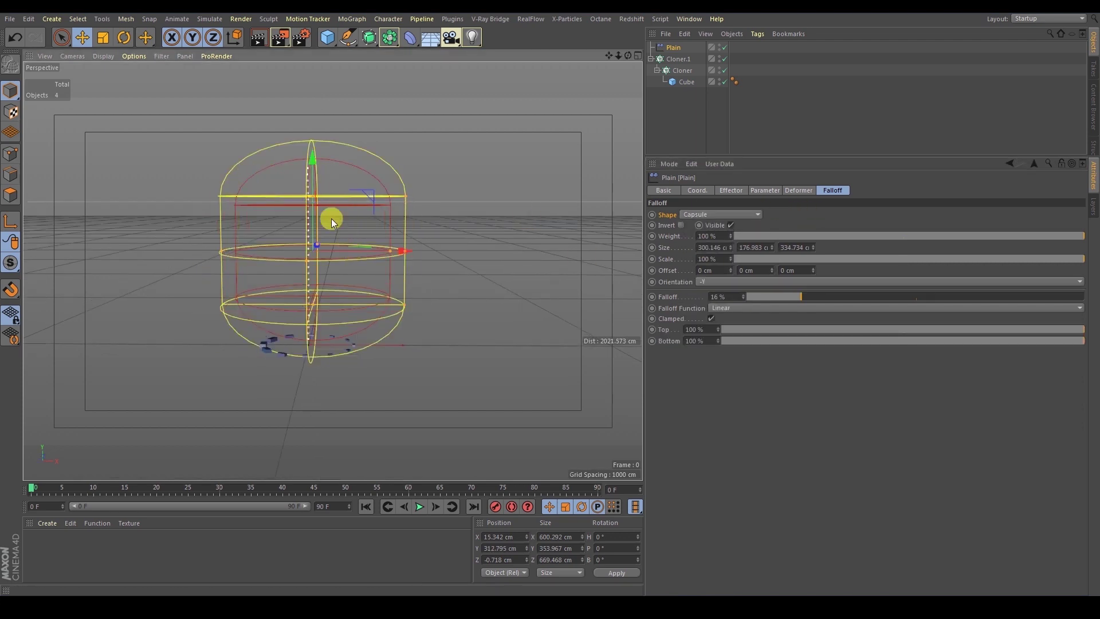
{"action": "left_click_drag", "start_coordinate": [311, 180], "coordinate": [400, 264]}
{"action": "key", "text": "t"}
{"action": "left_click_drag", "start_coordinate": [409, 182], "coordinate": [262, 294]}
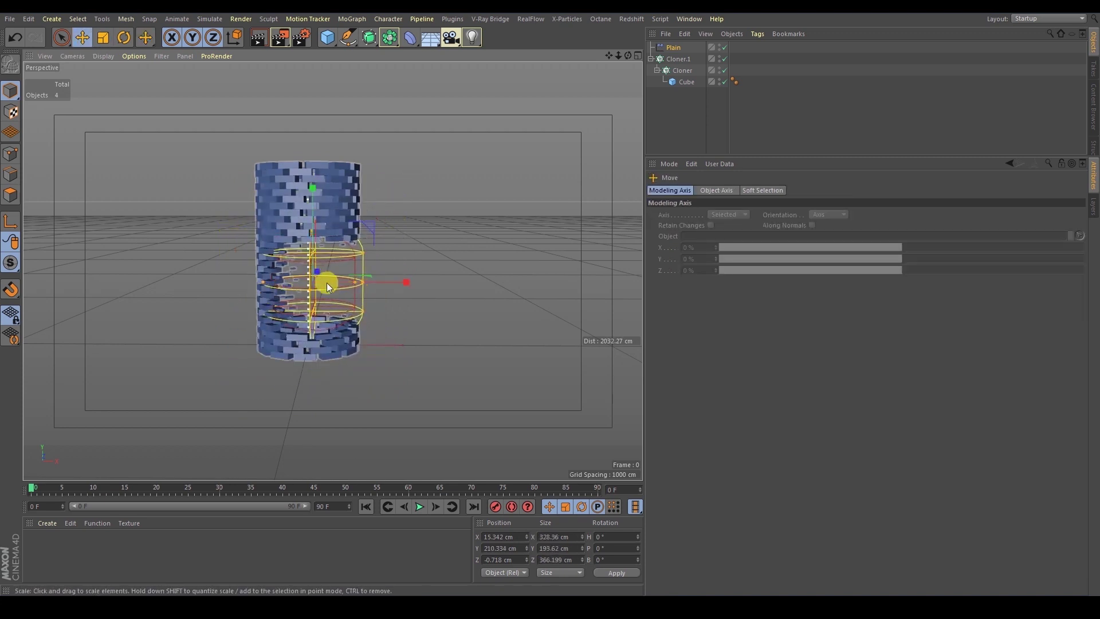
{"action": "left_click_drag", "start_coordinate": [375, 283], "coordinate": [407, 277]}
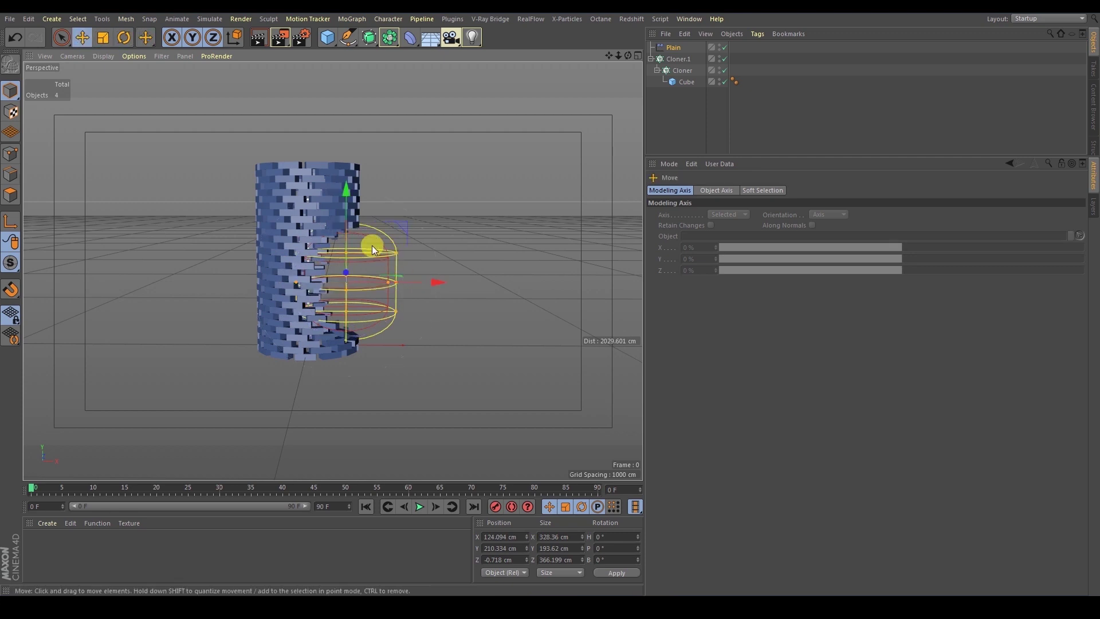
Step: Try rotating the Plain effector with its capsule falloff and undo the rotation
{"action": "key", "text": "r"}
{"action": "mouse_move", "coordinate": [367, 255]}
{"action": "left_mouse_down"}
{"action": "mouse_move", "coordinate": [261, 318]}
{"action": "mouse_move", "coordinate": [338, 307]}
{"action": "mouse_move", "coordinate": [379, 250]}
{"action": "left_mouse_up"}
{"action": "key", "text": "ctrl+z"}
Step: Try the Cylinder, Cone, Sphere and Torus falloff shapes on the Plain effector
{"action": "left_click", "coordinate": [675, 47]}
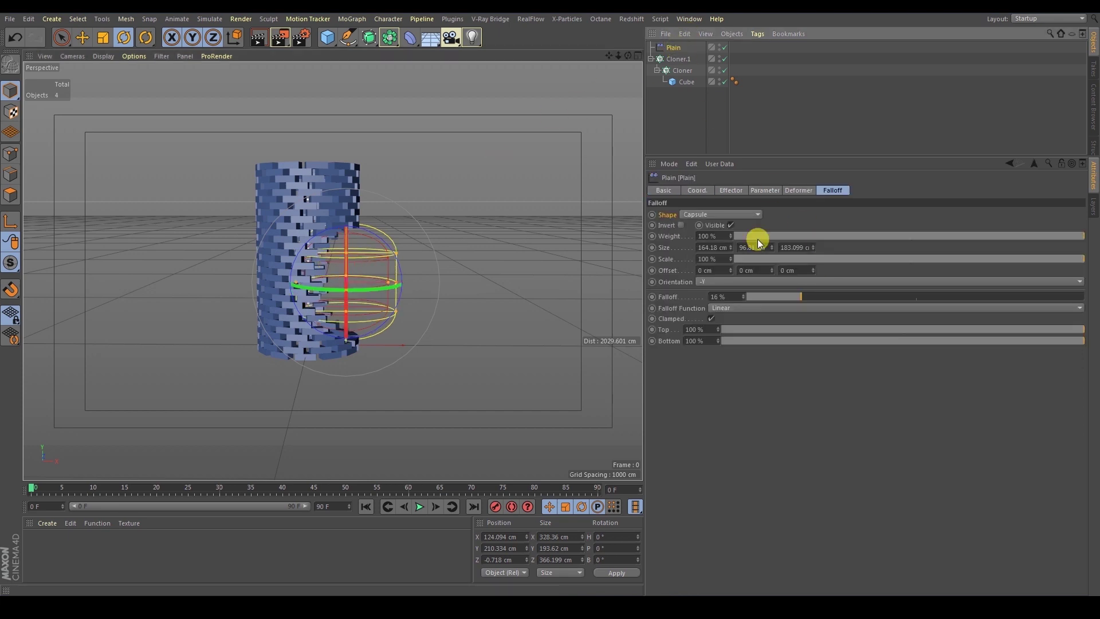
{"action": "left_click", "coordinate": [705, 215]}
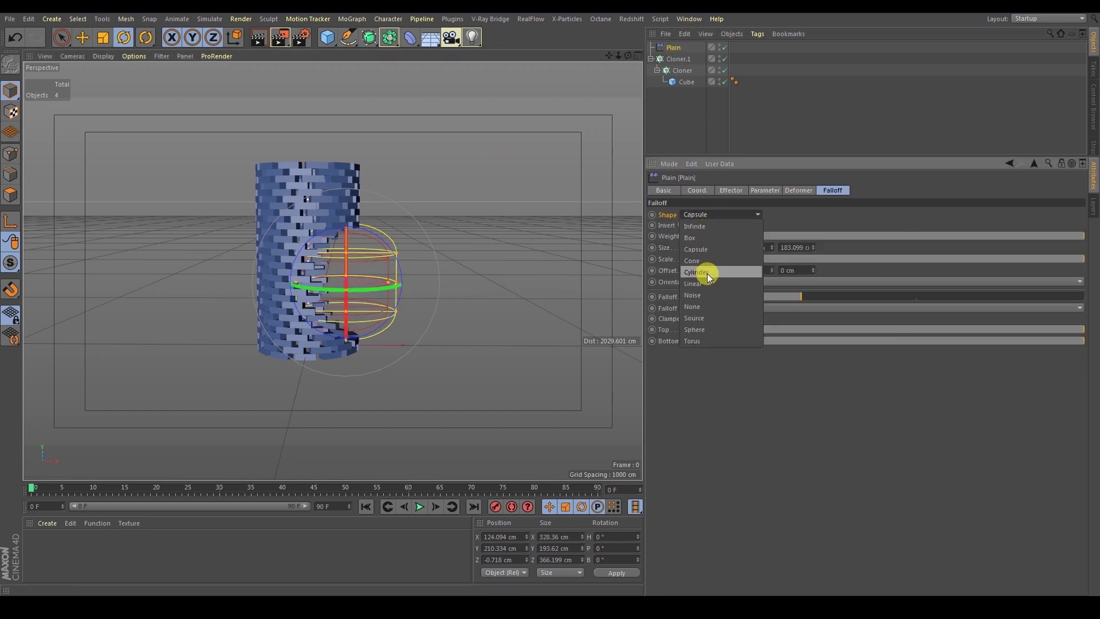
{"action": "left_click", "coordinate": [707, 273]}
{"action": "left_click", "coordinate": [704, 215]}
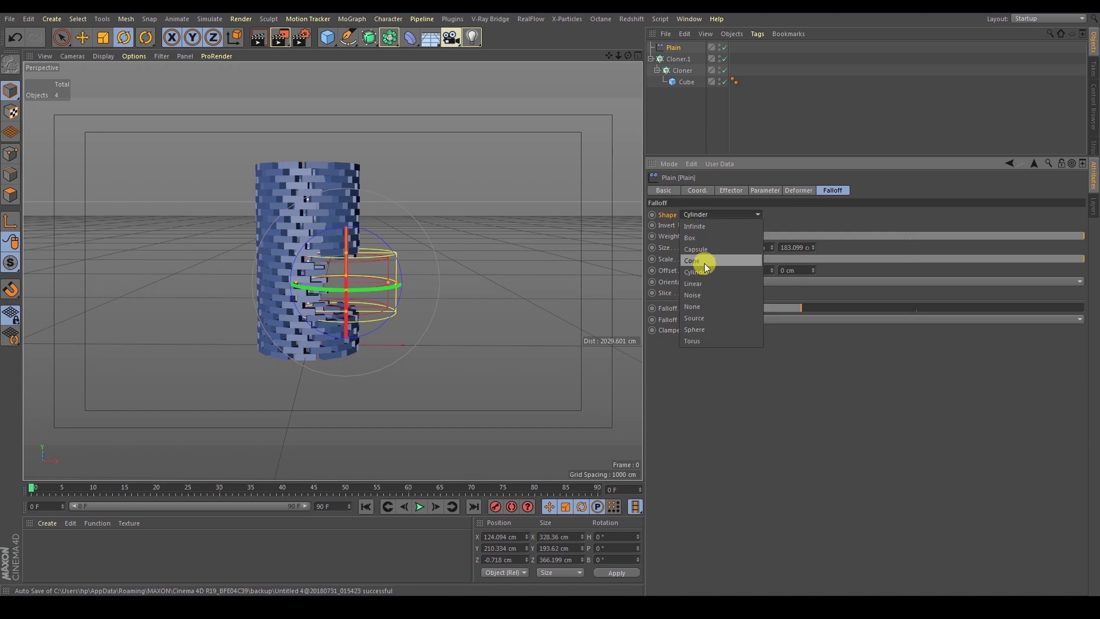
{"action": "left_click", "coordinate": [704, 263]}
{"action": "left_click", "coordinate": [708, 214]}
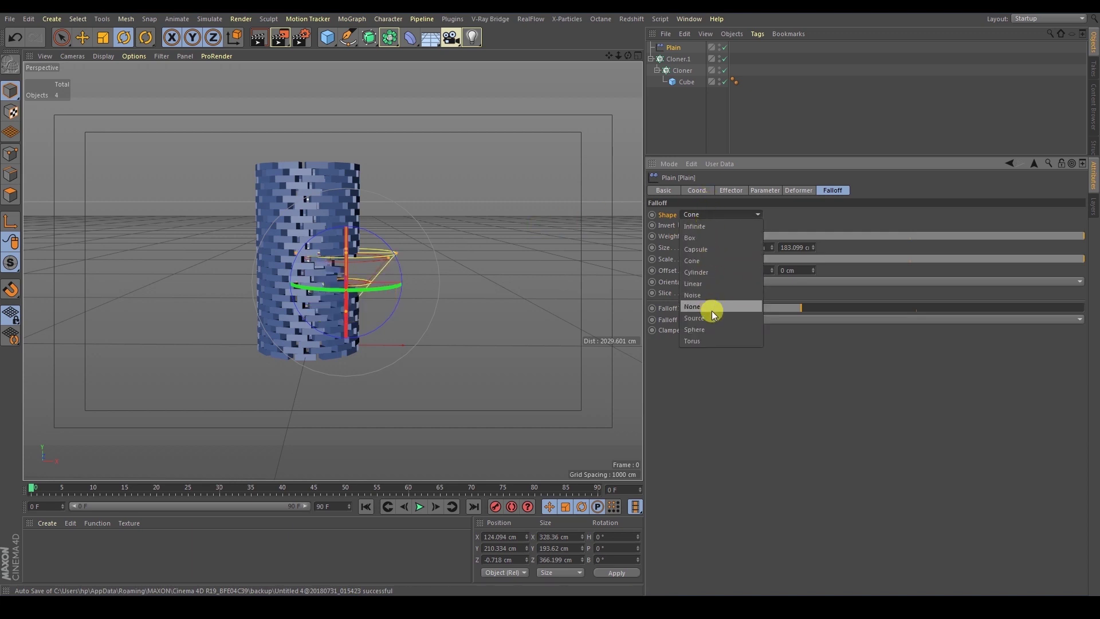
{"action": "left_click", "coordinate": [713, 328]}
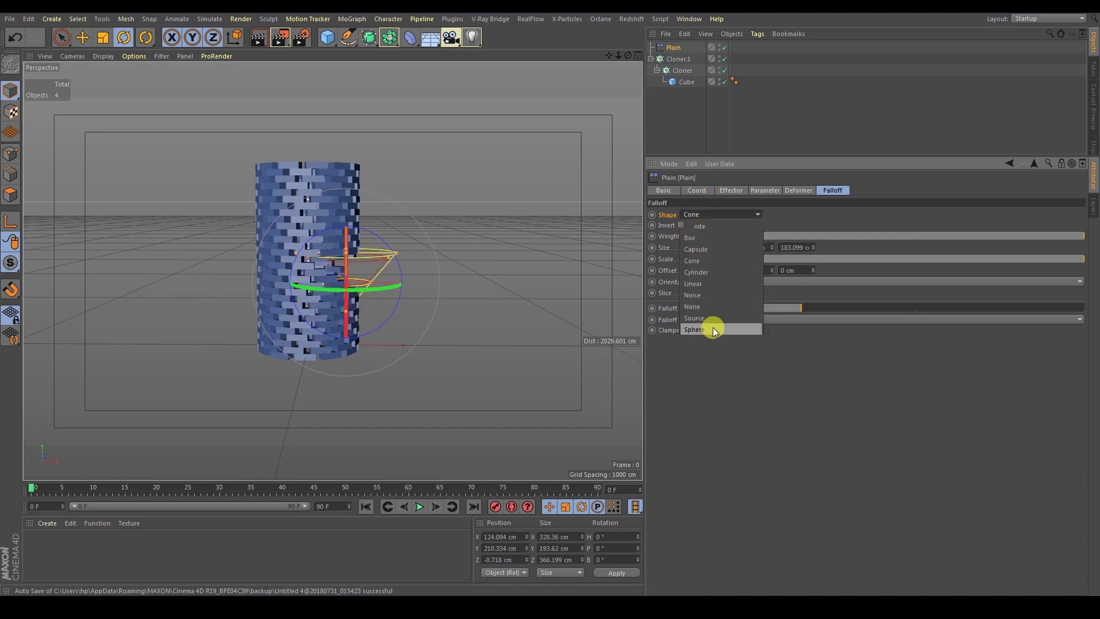
{"action": "left_click", "coordinate": [707, 215]}
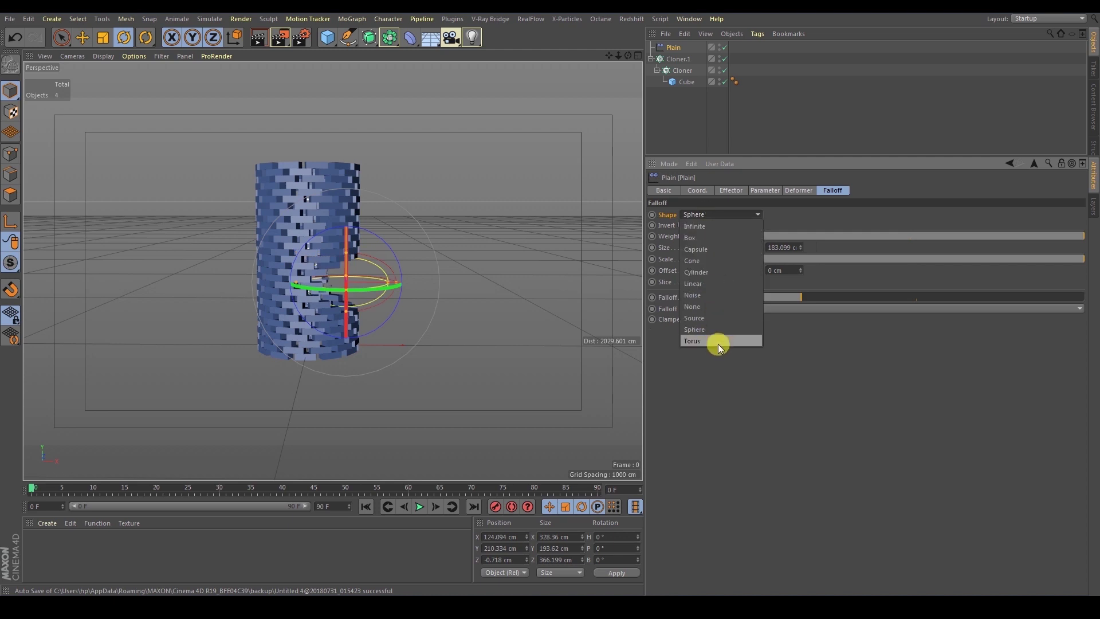
{"action": "left_click", "coordinate": [717, 342]}
Step: Change the Plain effector's falloff shape to Linear and move the effector to about 2 cm X, 390 cm Y
{"action": "left_click", "coordinate": [712, 216]}
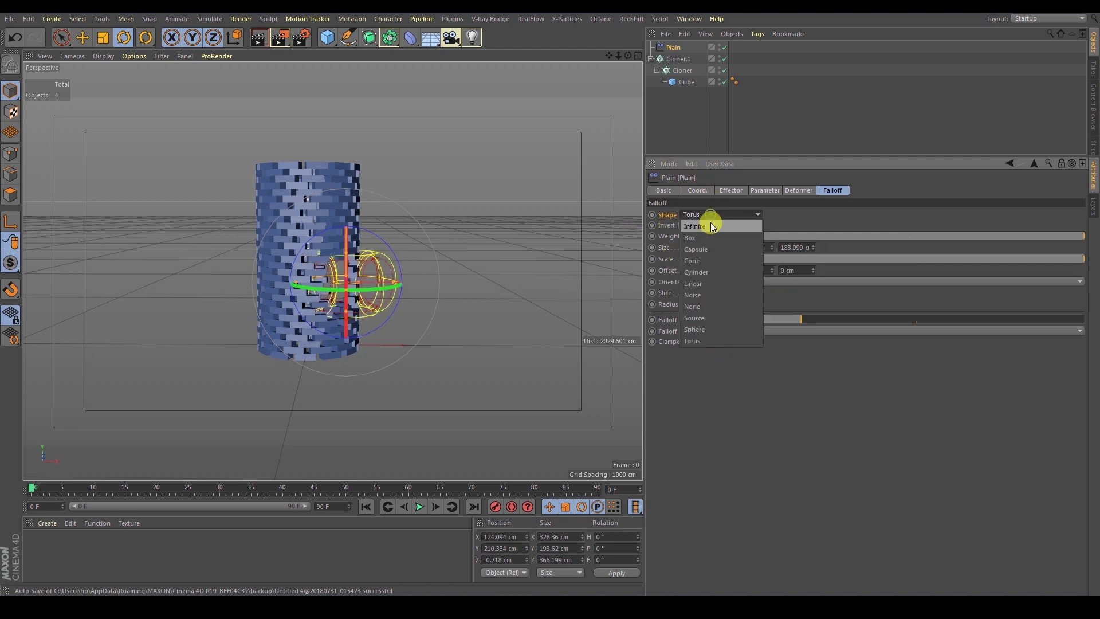
{"action": "left_click", "coordinate": [706, 282]}
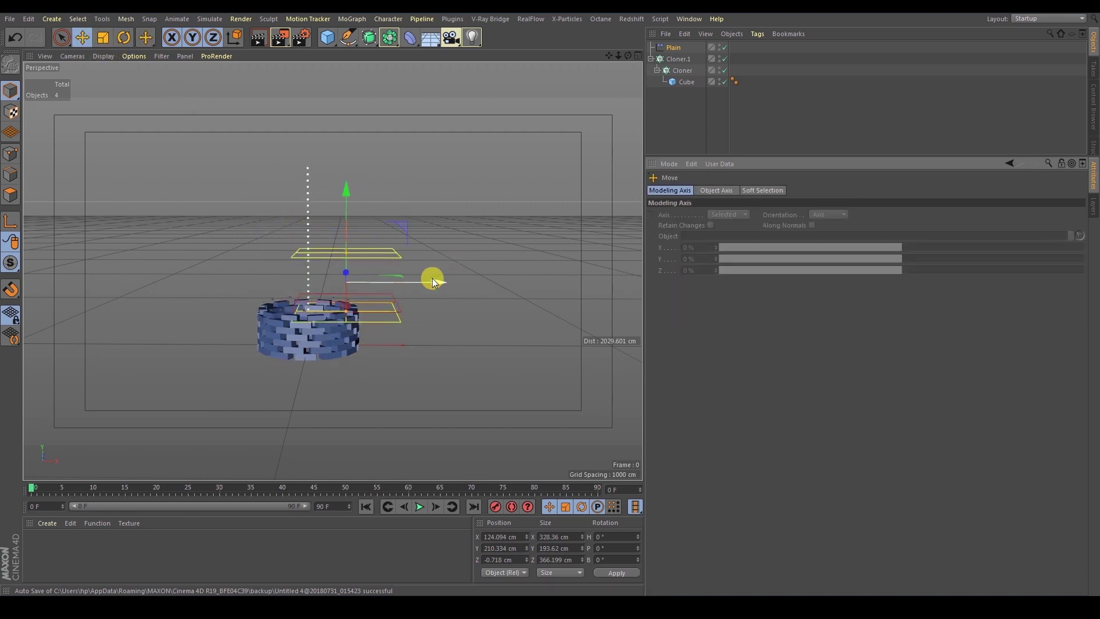
{"action": "key", "text": "e"}
{"action": "left_click_drag", "start_coordinate": [432, 279], "coordinate": [393, 285]}
{"action": "left_click_drag", "start_coordinate": [322, 218], "coordinate": [335, 158]}
Step: Reset the Plain effector's Falloff amount to 50 % and stretch its linear falloff to about 212 cm in Y
{"action": "left_click", "coordinate": [674, 48]}
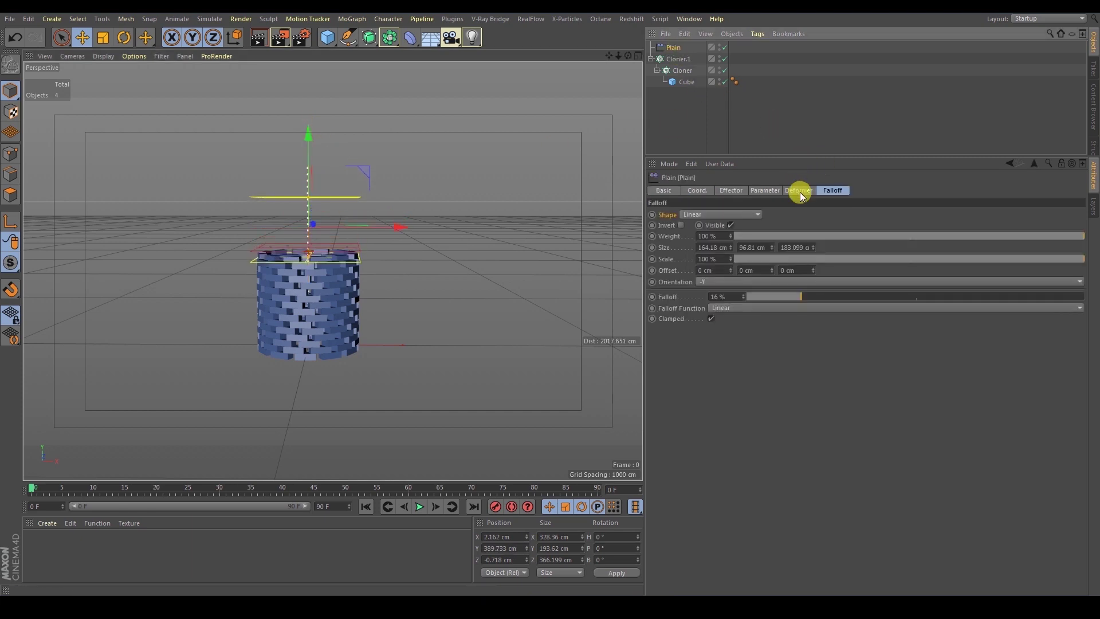
{"action": "left_click", "coordinate": [732, 261]}
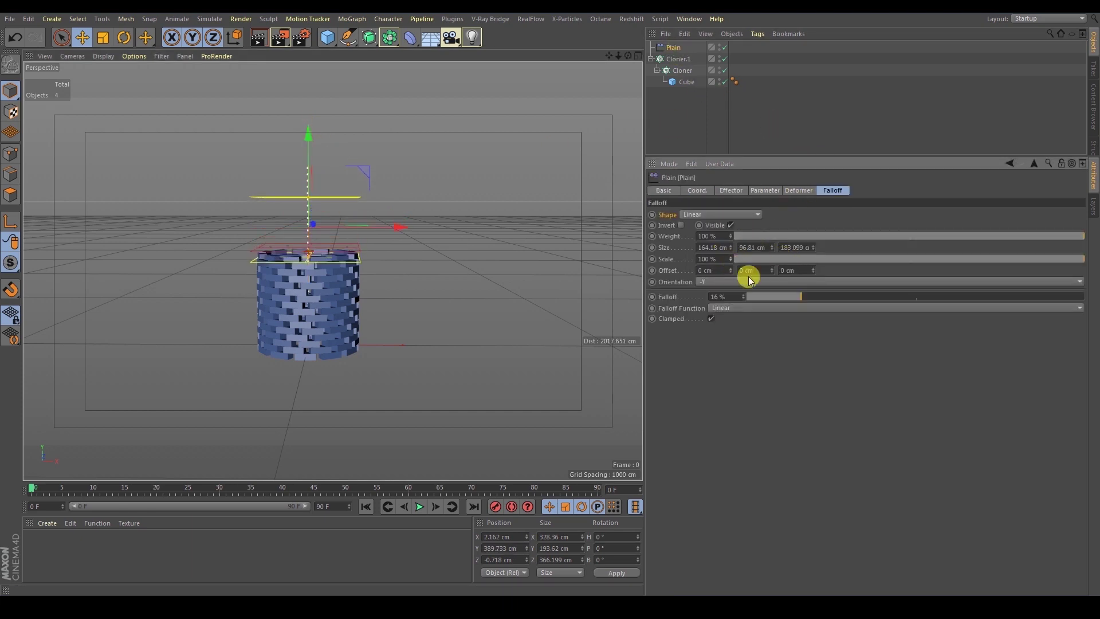
{"action": "right_click", "coordinate": [744, 295]}
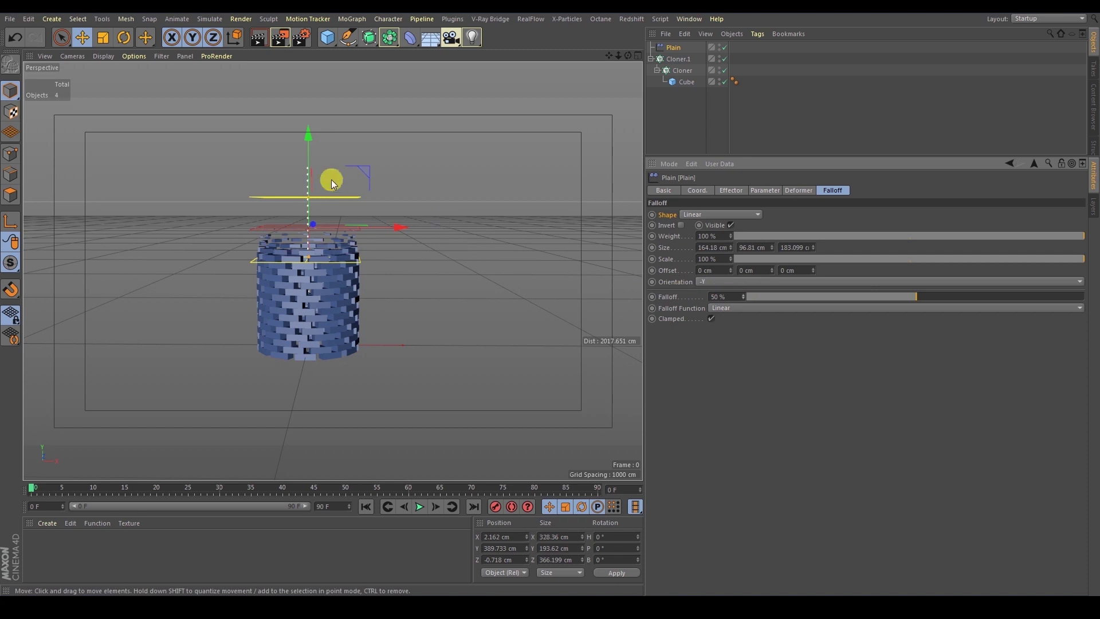
{"action": "left_click", "coordinate": [307, 192]}
{"action": "left_click_drag", "start_coordinate": [307, 192], "coordinate": [394, 108]}
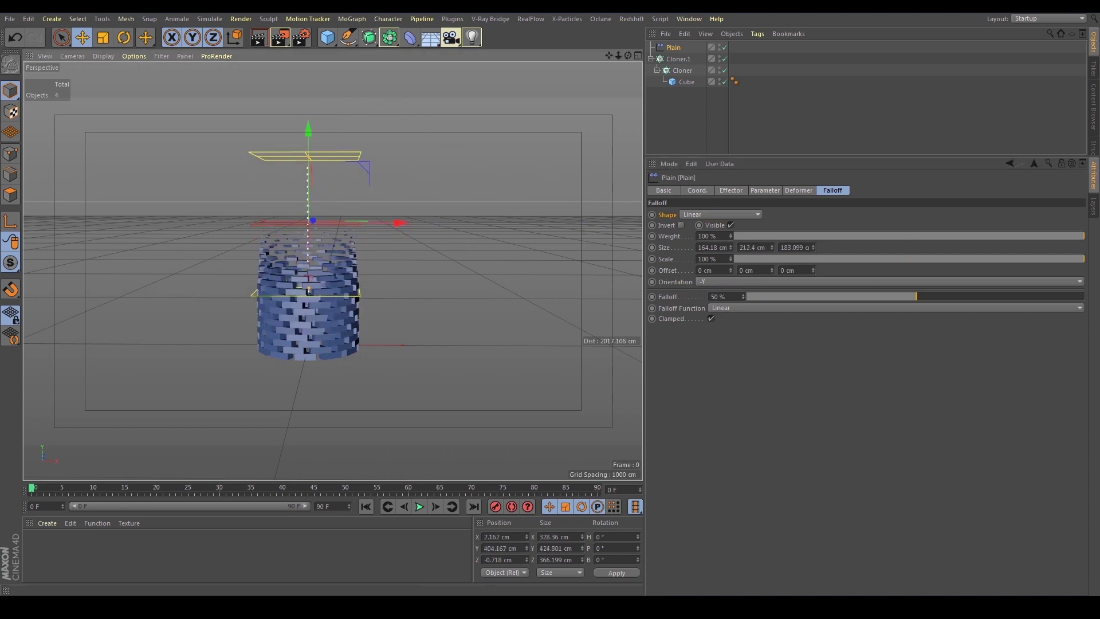
Step: Disable the Plain effector and add a Random effector to the scene
{"action": "left_click", "coordinate": [724, 47]}
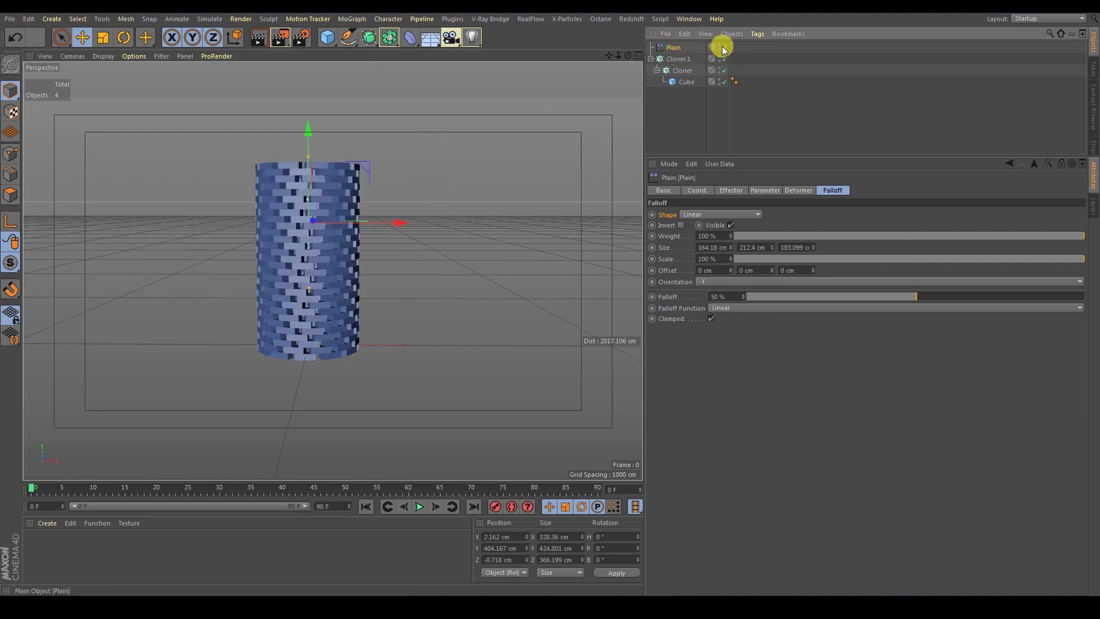
{"action": "left_click", "coordinate": [351, 19]}
{"action": "mouse_move", "coordinate": [358, 35]}
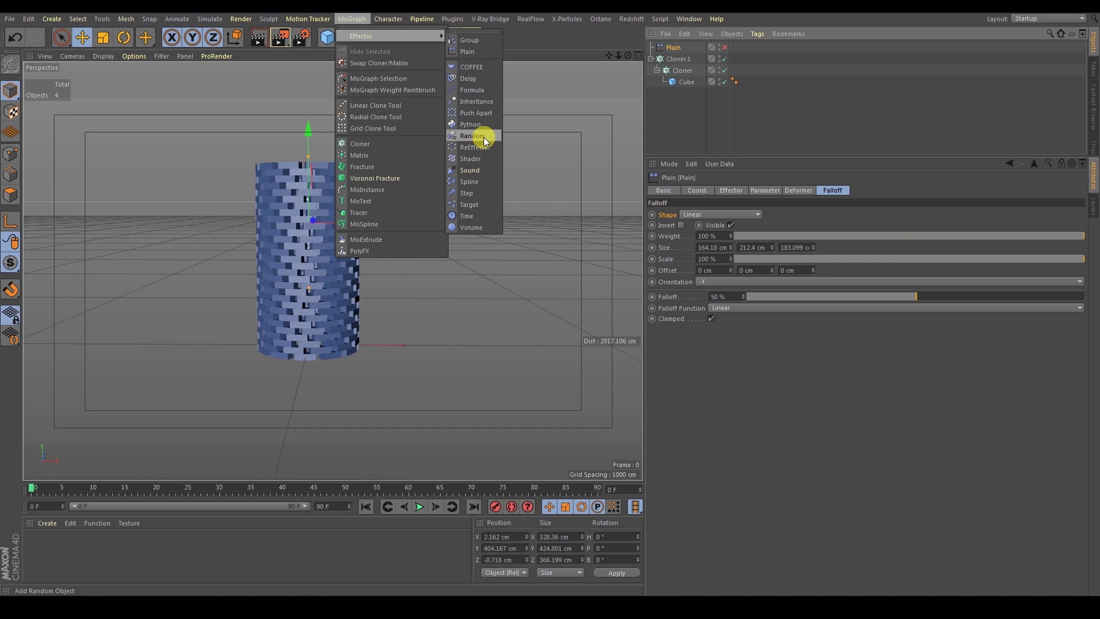
{"action": "left_click", "coordinate": [472, 136]}
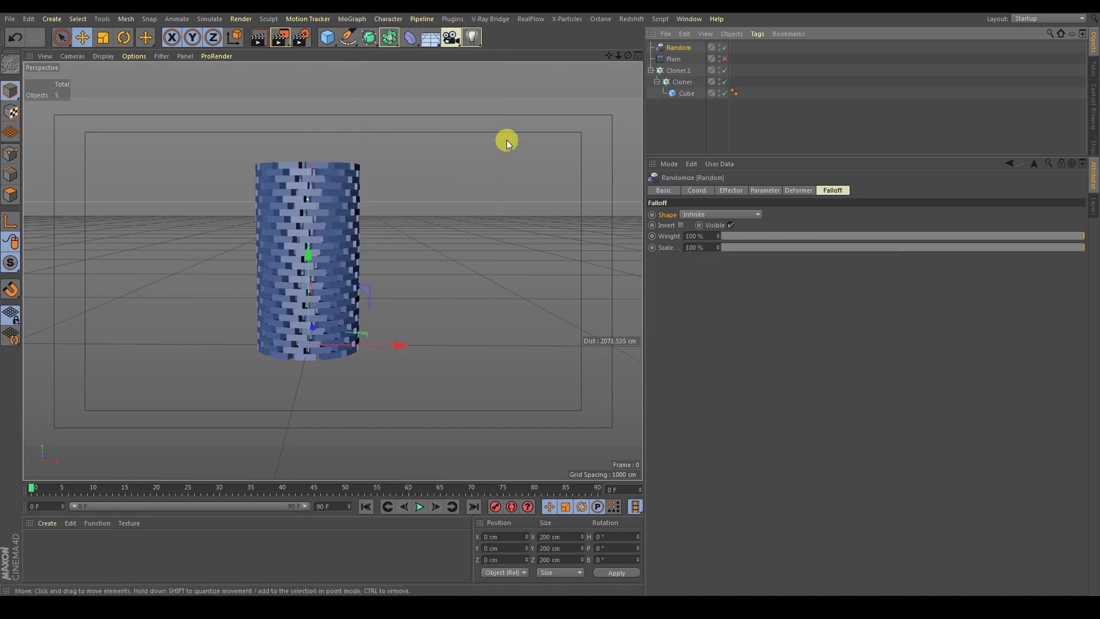
Step: Assign the Random effector to the inner radial Cloner's list of effectors
{"action": "left_click", "coordinate": [681, 82]}
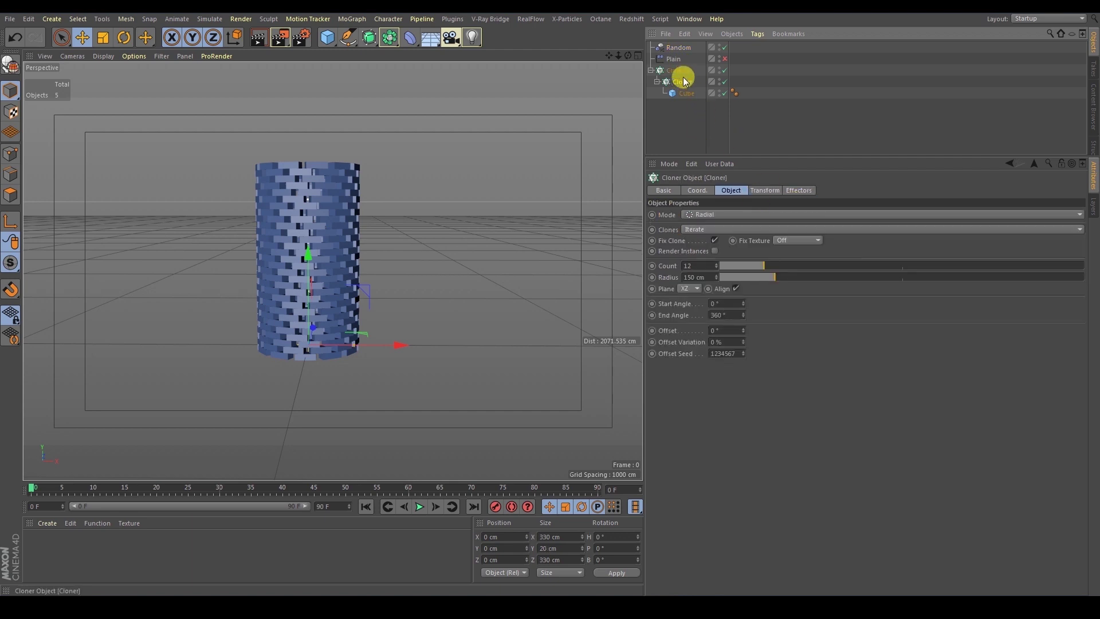
{"action": "left_click", "coordinate": [796, 191]}
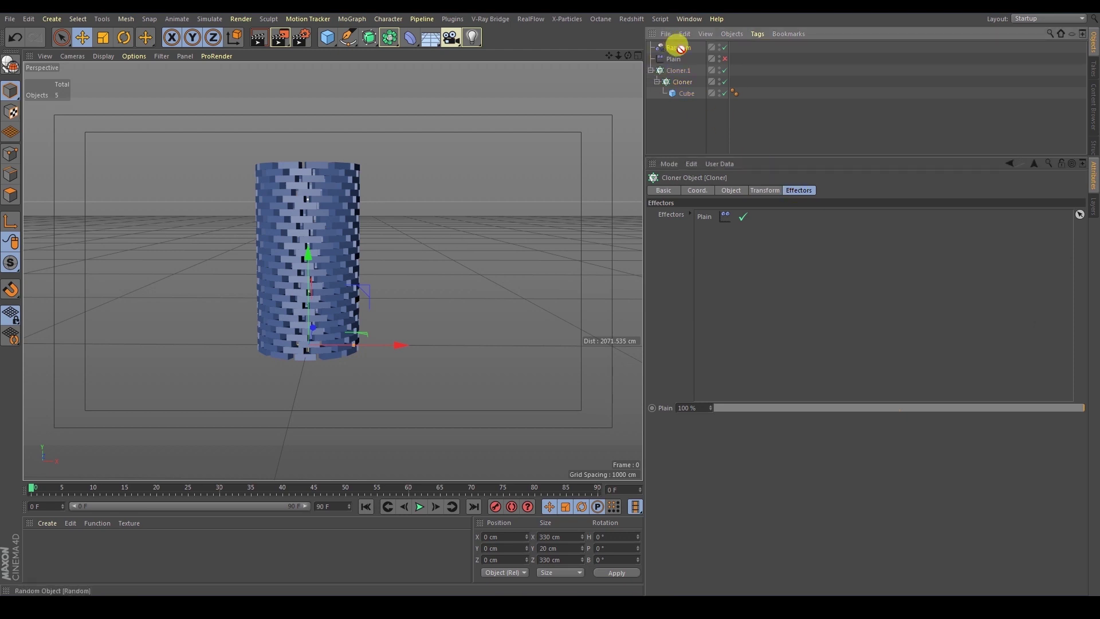
{"action": "left_click_drag", "start_coordinate": [752, 256], "coordinate": [746, 244]}
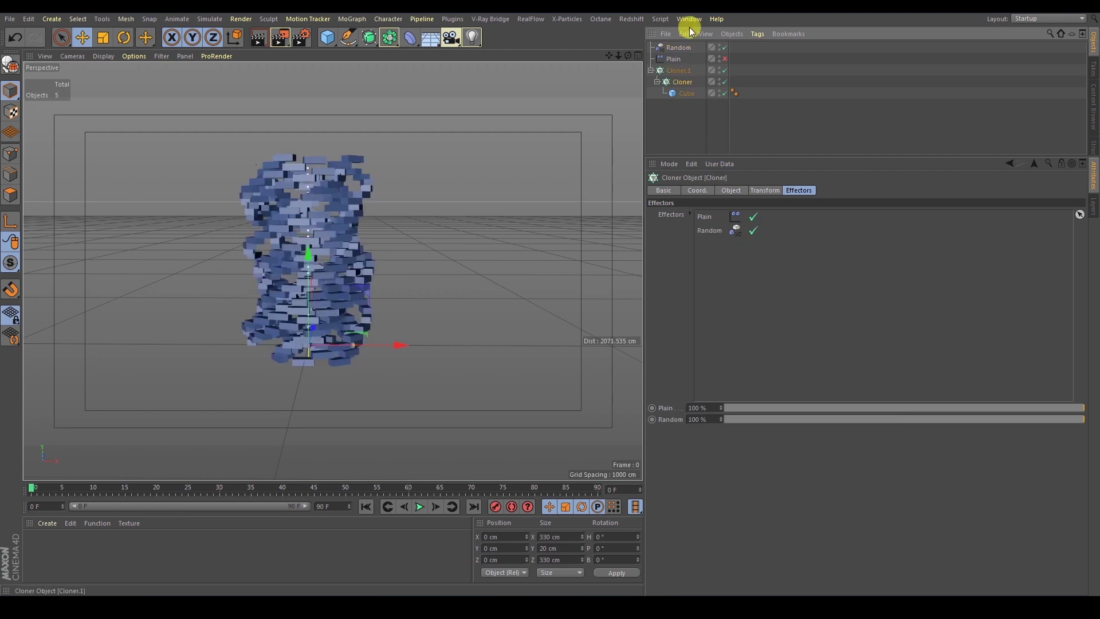
{"action": "left_click", "coordinate": [711, 231]}
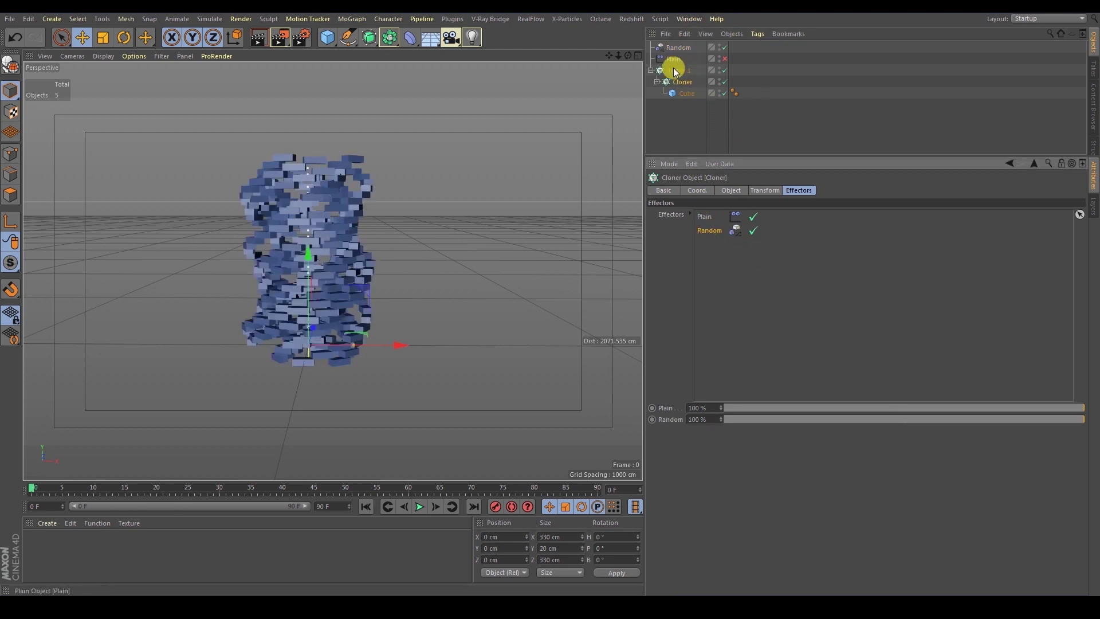
{"action": "left_click", "coordinate": [721, 60]}
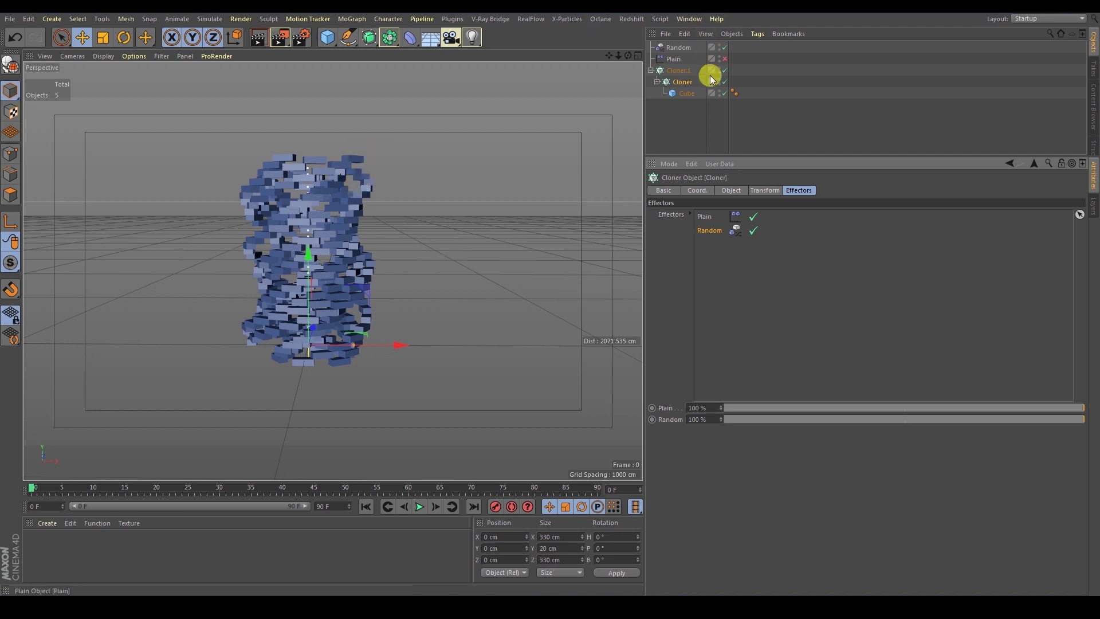
Step: Give the Random effector a Linear falloff with +Y orientation and raise the effector to about 343 cm in Y
{"action": "left_click", "coordinate": [676, 48]}
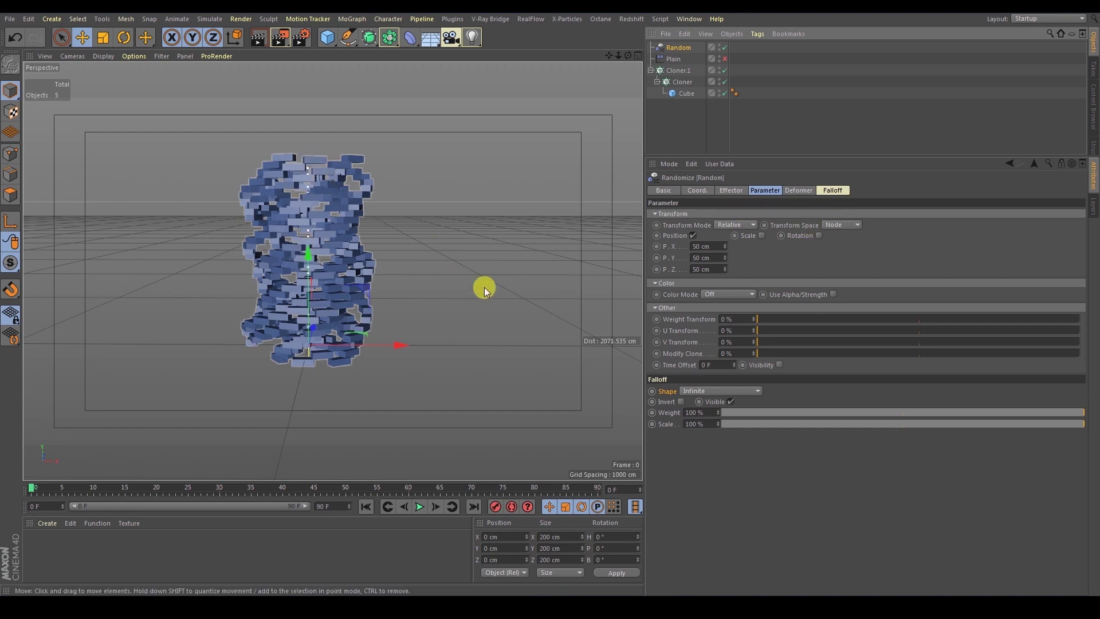
{"action": "left_click", "coordinate": [833, 190]}
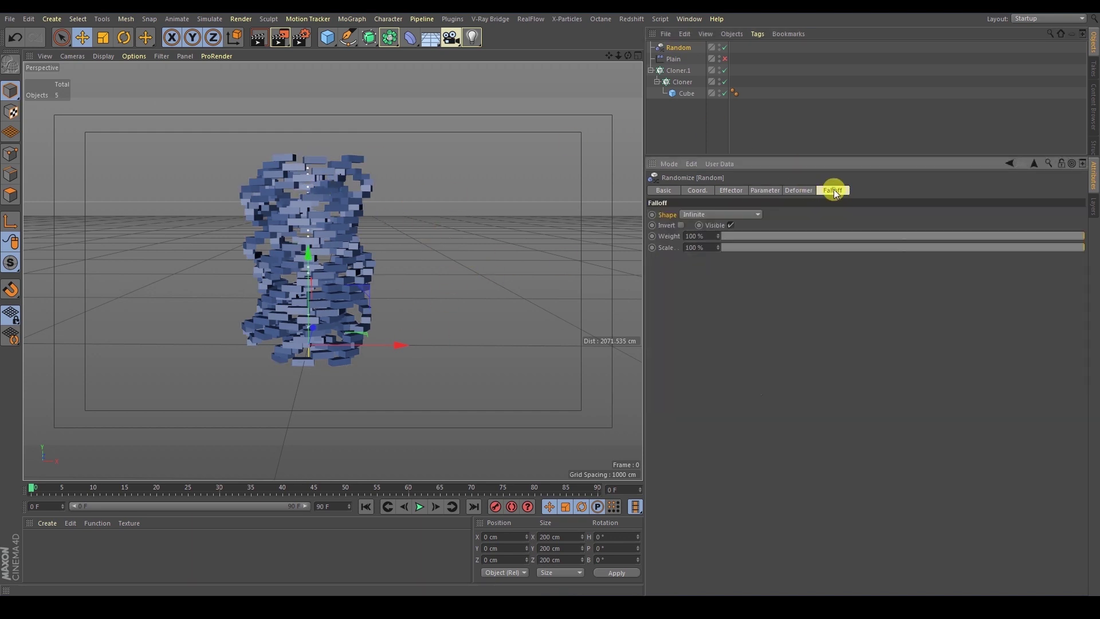
{"action": "left_click", "coordinate": [697, 214]}
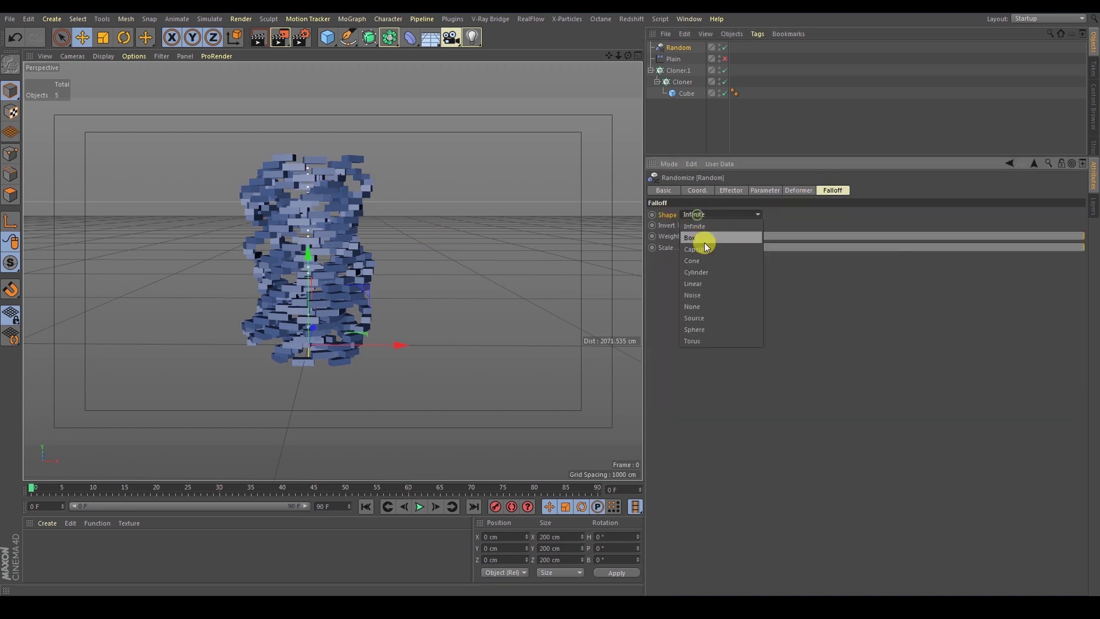
{"action": "left_click", "coordinate": [694, 284]}
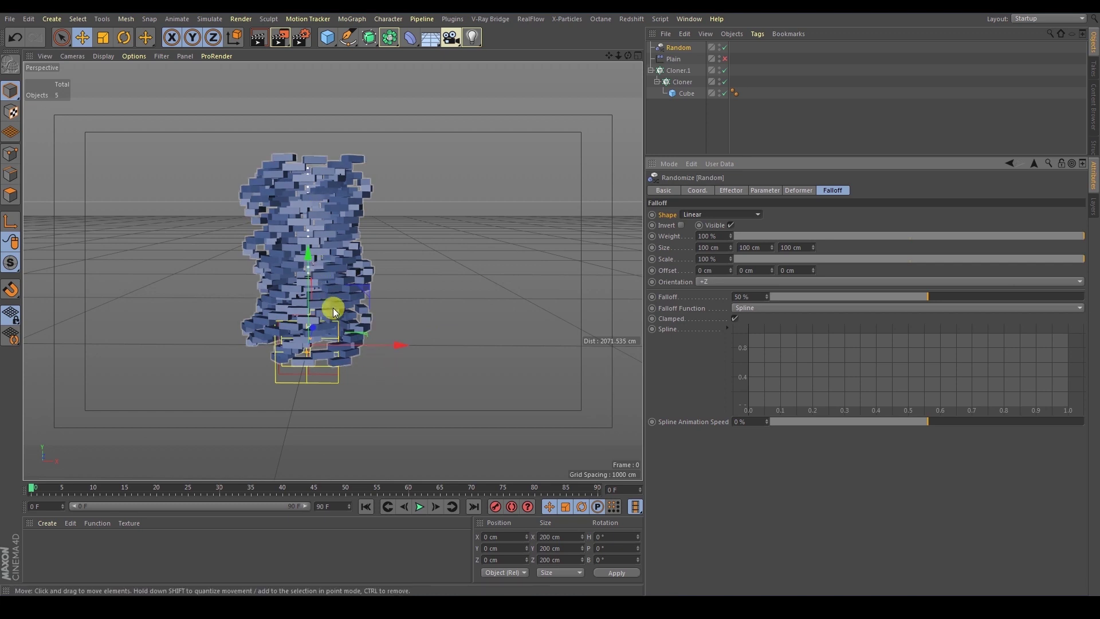
{"action": "left_click", "coordinate": [703, 281]}
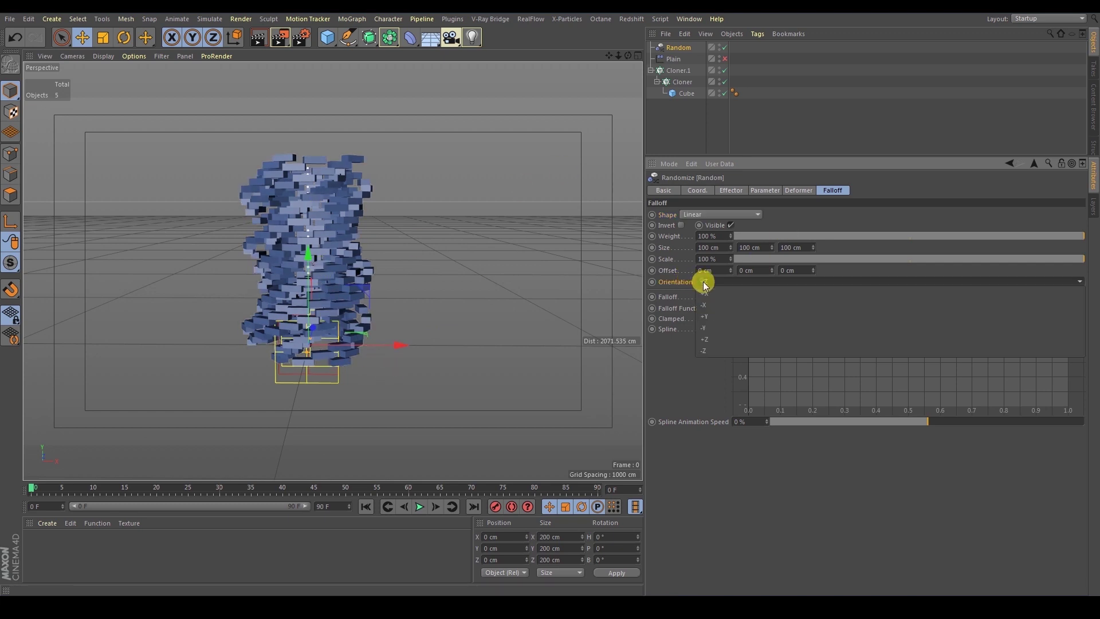
{"action": "left_click", "coordinate": [712, 316]}
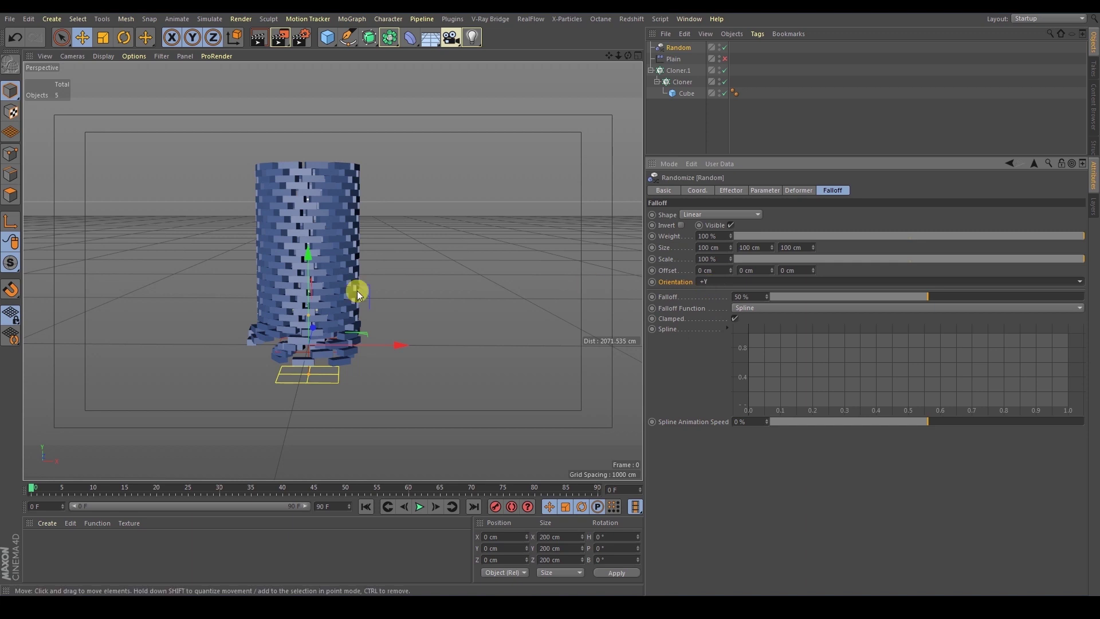
{"action": "left_click_drag", "start_coordinate": [312, 261], "coordinate": [314, 155]}
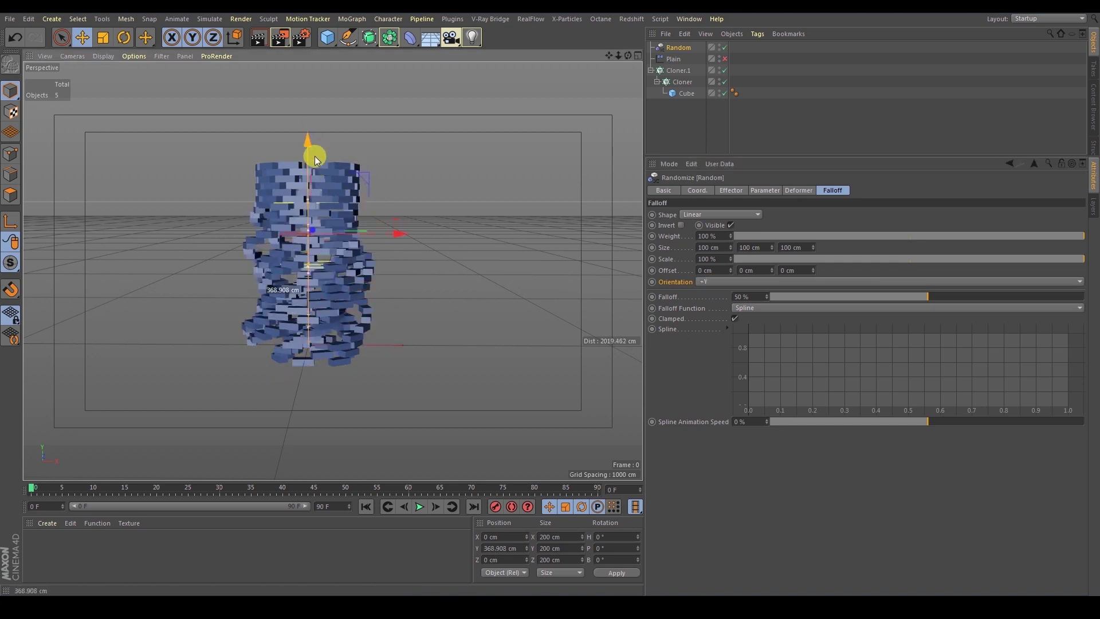
Step: Flip the Random effector's falloff orientation to -Y and lower the effector to about -267 cm in Y
{"action": "left_click", "coordinate": [706, 281]}
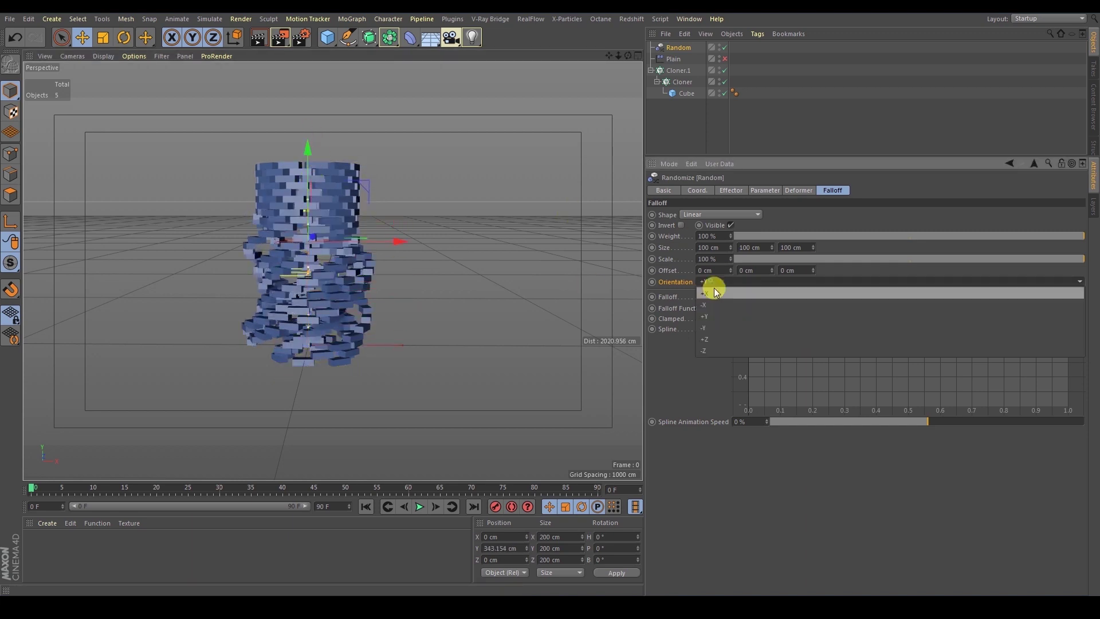
{"action": "left_click", "coordinate": [721, 327]}
{"action": "left_click_drag", "start_coordinate": [307, 154], "coordinate": [326, 337]}
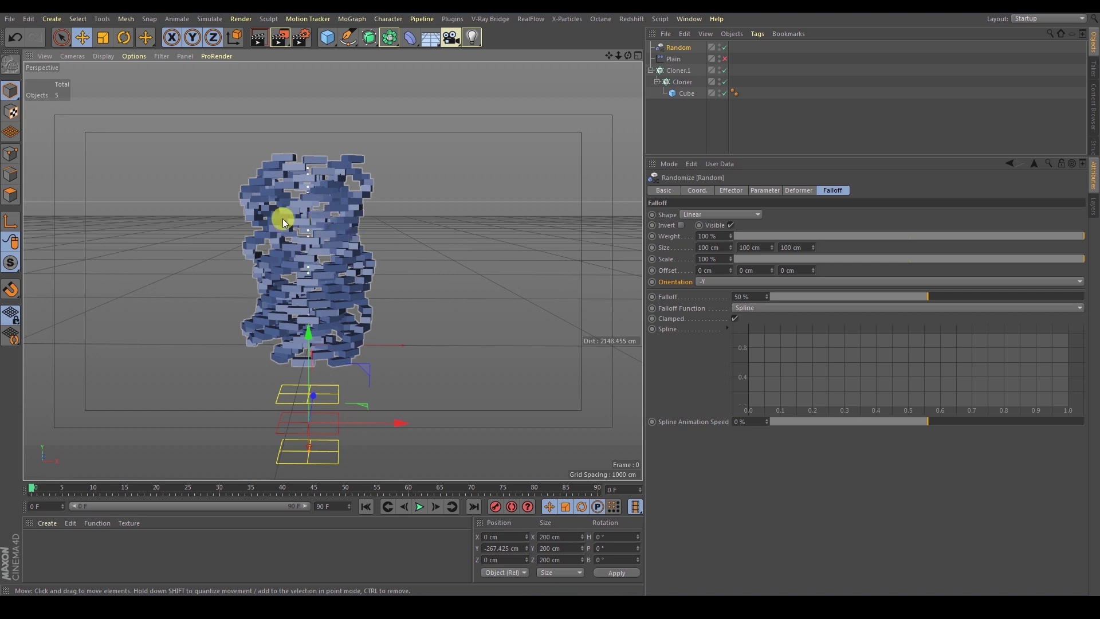
Step: Set the Random effector's position values to 362 cm in X, 270 cm in Y and 818 cm in Z
{"action": "left_click", "coordinate": [762, 190]}
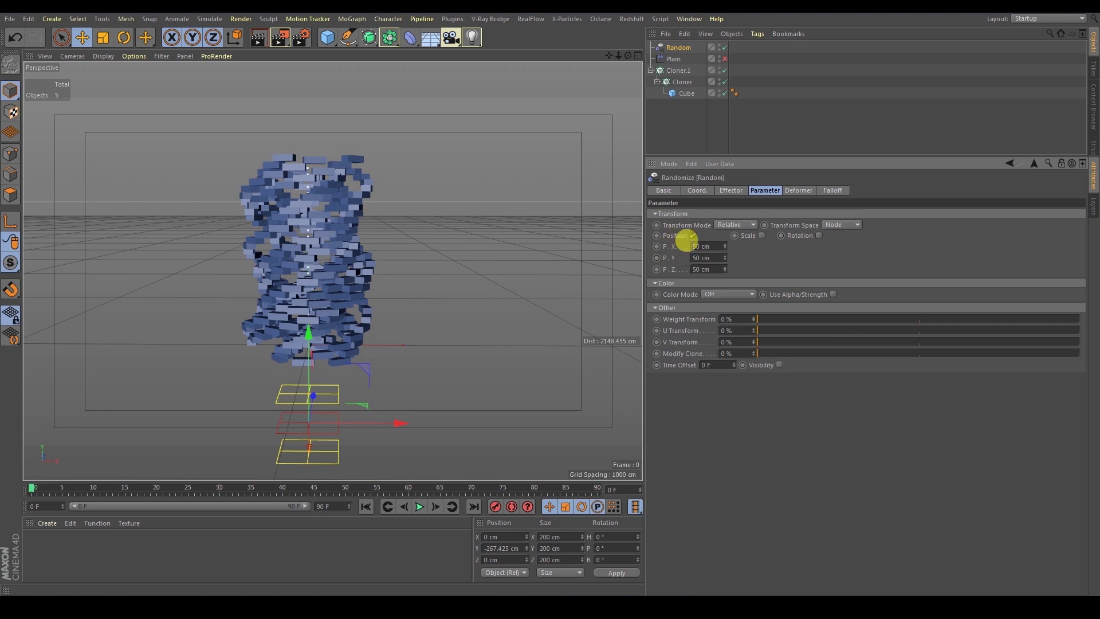
{"action": "left_click_drag", "start_coordinate": [727, 245], "coordinate": [741, 101]}
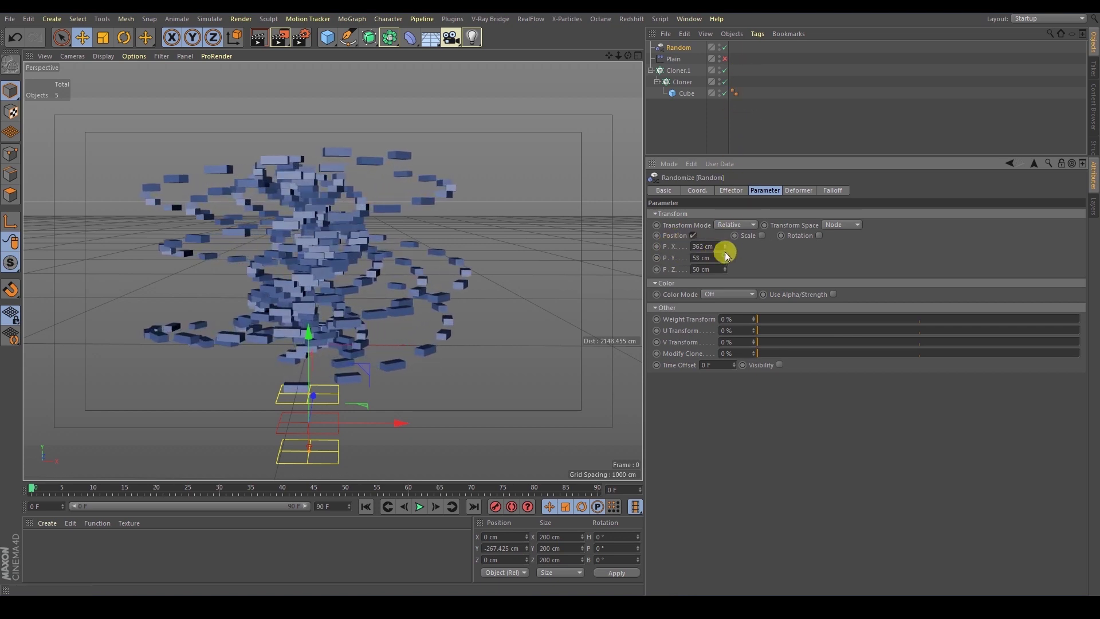
{"action": "left_click_drag", "start_coordinate": [724, 257], "coordinate": [754, 143]}
{"action": "left_click_drag", "start_coordinate": [724, 269], "coordinate": [739, 216]}
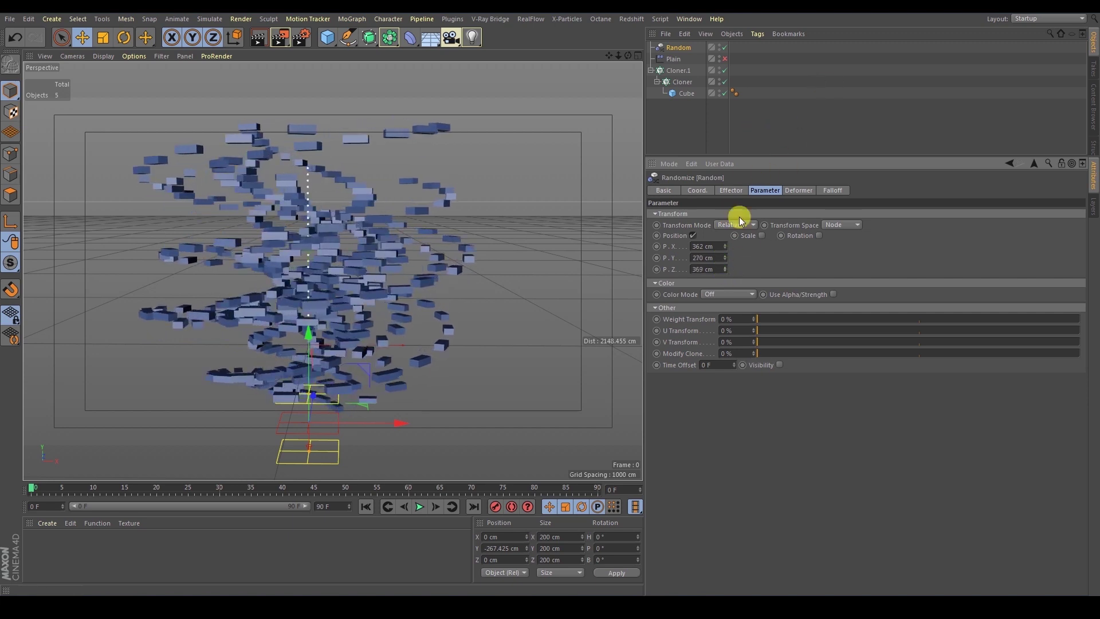
{"action": "left_click_drag", "start_coordinate": [724, 270], "coordinate": [727, 212]}
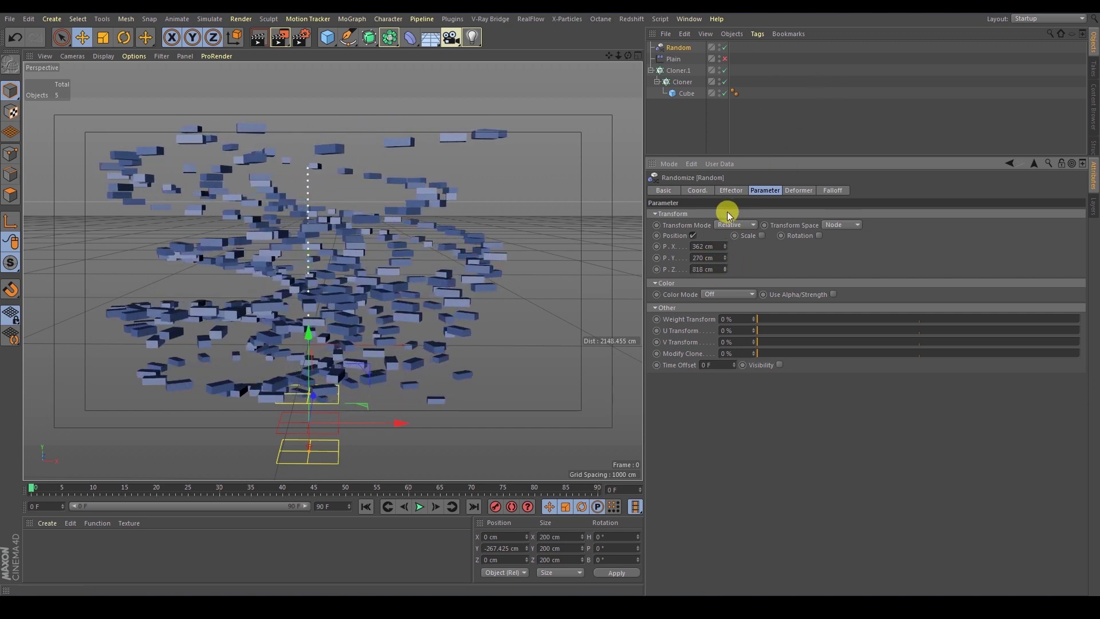
Step: Enable rotation on the Random effector and set H to 152°, P to 150° and B to 179°
{"action": "left_click", "coordinate": [818, 236]}
{"action": "left_click_drag", "start_coordinate": [850, 245], "coordinate": [845, 168]}
{"action": "left_click_drag", "start_coordinate": [851, 268], "coordinate": [857, 168]}
Step: Raise the Random effector to about 215 cm in Y and stretch its falloff to about 389 cm total height
{"action": "right_click_drag", "start_coordinate": [309, 263], "coordinate": [338, 268], "text": "alt"}
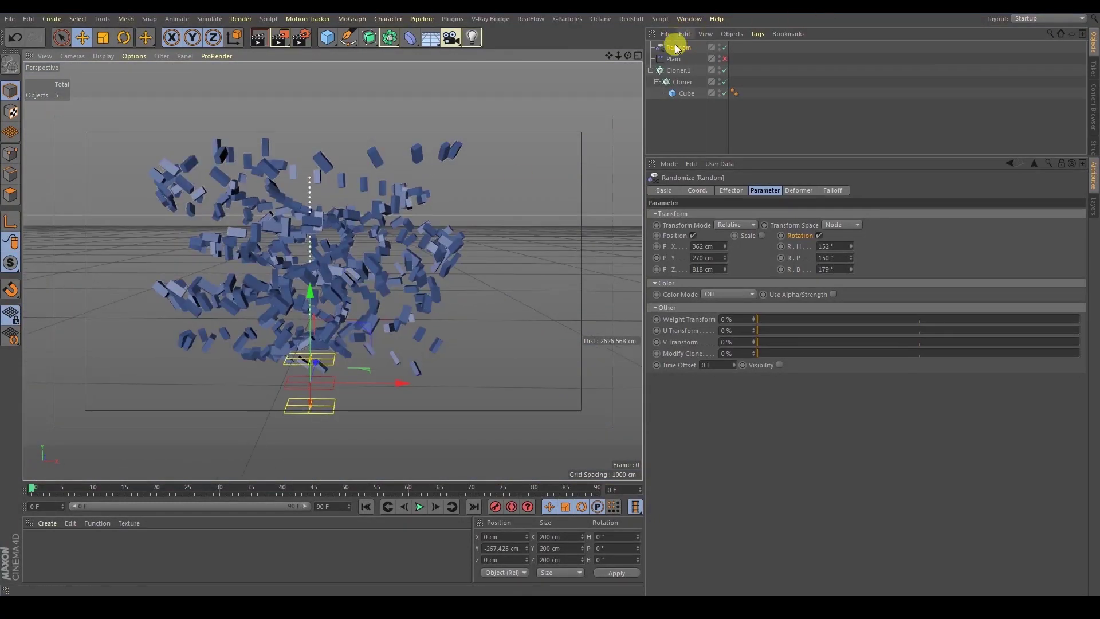
{"action": "left_click_drag", "start_coordinate": [311, 354], "coordinate": [329, 208]}
{"action": "left_click_drag", "start_coordinate": [344, 332], "coordinate": [438, 316], "text": "alt"}
{"action": "left_click_drag", "start_coordinate": [316, 297], "coordinate": [315, 270], "text": "alt"}
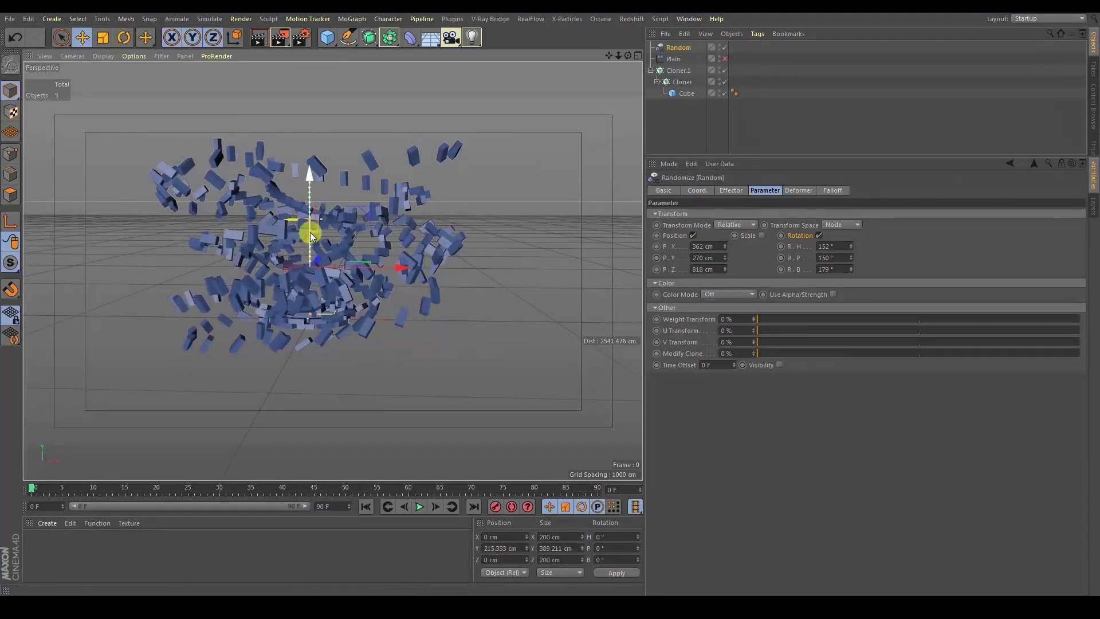
Step: Raise and lower the Random effector along Y to test how its falloff scatters the tower's bricks
{"action": "left_click_drag", "start_coordinate": [307, 196], "coordinate": [328, 56]}
{"action": "middle_click_drag", "start_coordinate": [325, 134], "coordinate": [323, 187], "text": "alt"}
{"action": "left_click_drag", "start_coordinate": [312, 159], "coordinate": [233, 136]}
{"action": "left_click_drag", "start_coordinate": [308, 138], "coordinate": [309, 193]}
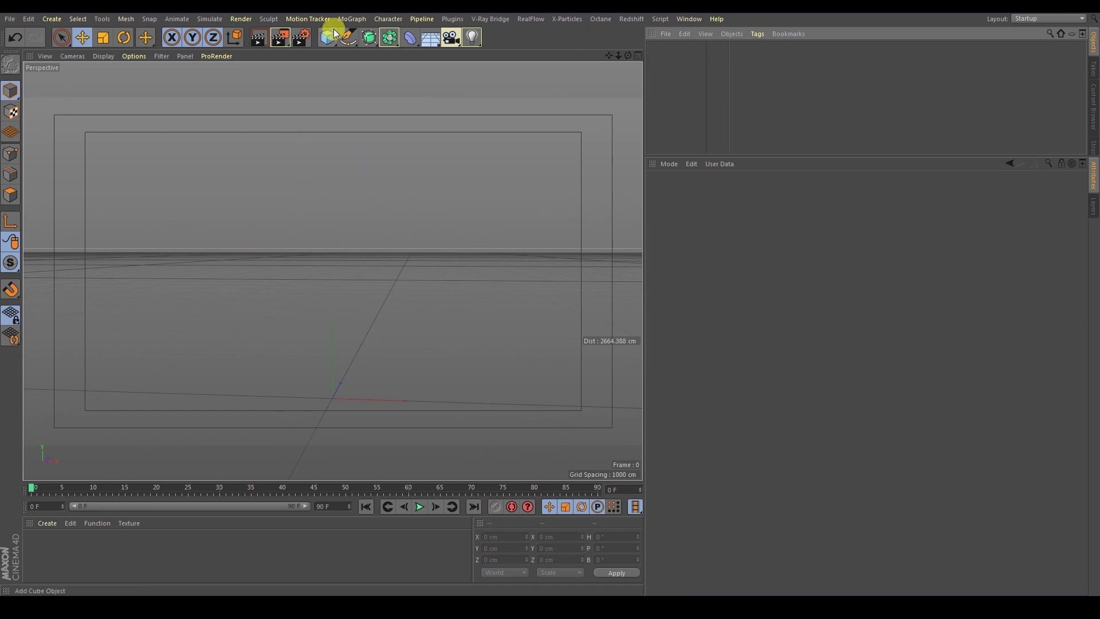
Step: Create a Cloner in the empty scene and place a new Capsule inside it as its child
{"action": "left_click", "coordinate": [351, 19]}
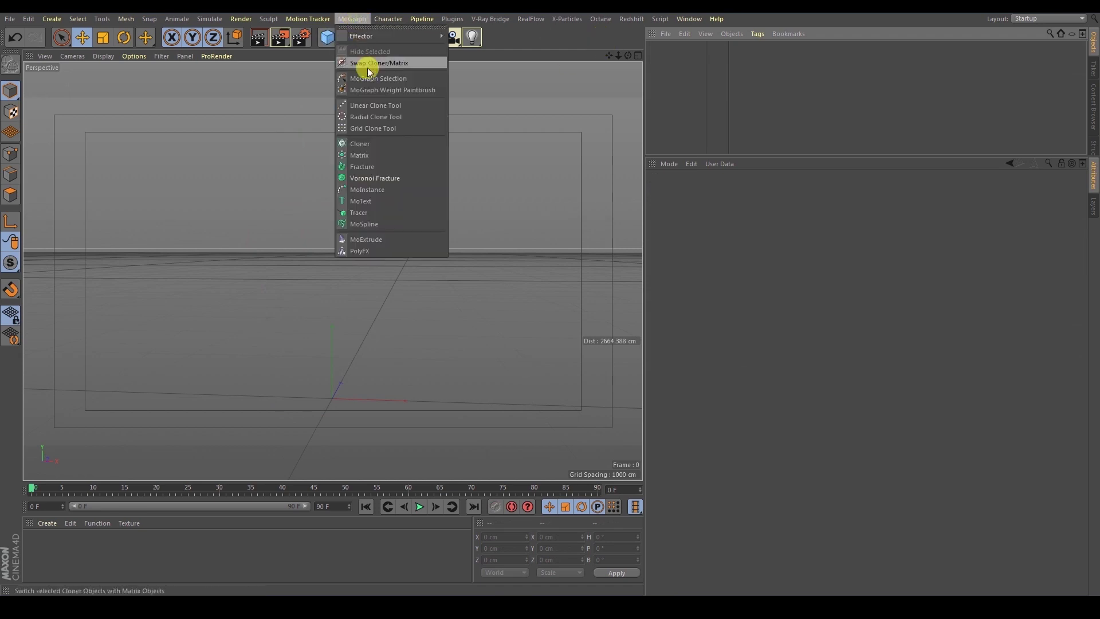
{"action": "left_click", "coordinate": [369, 139]}
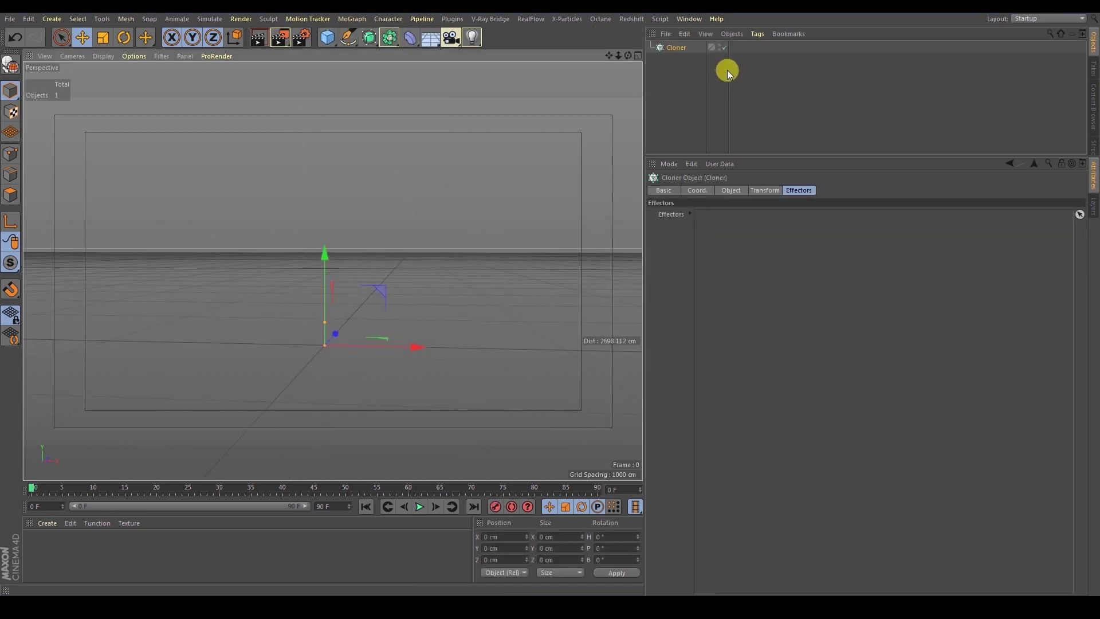
{"action": "left_click_drag", "start_coordinate": [751, 152], "coordinate": [751, 256]}
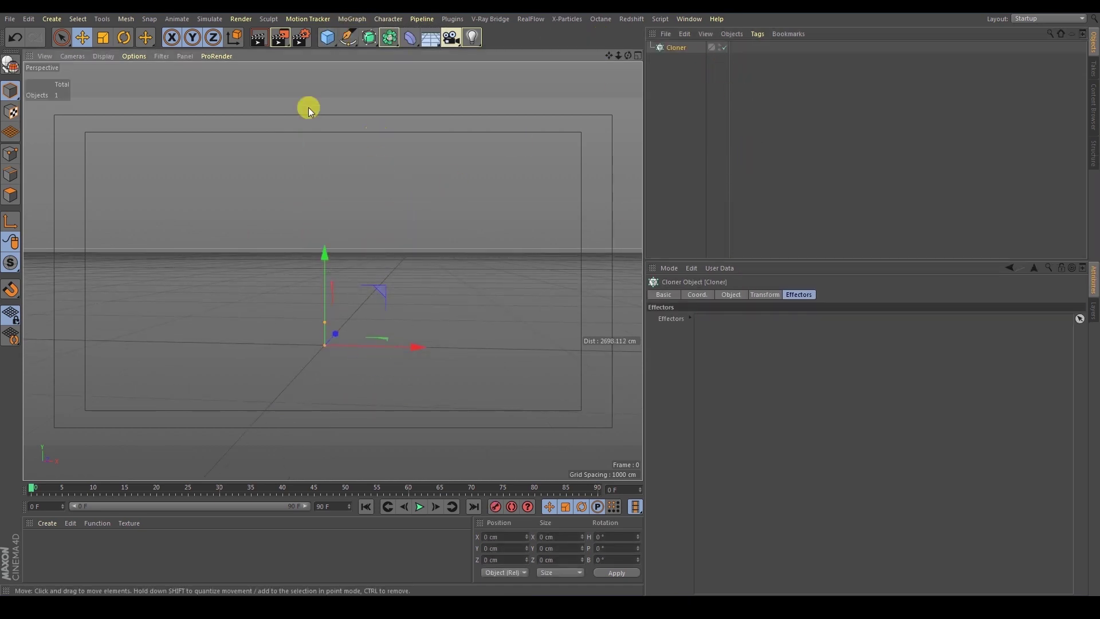
{"action": "left_click", "coordinate": [326, 37]}
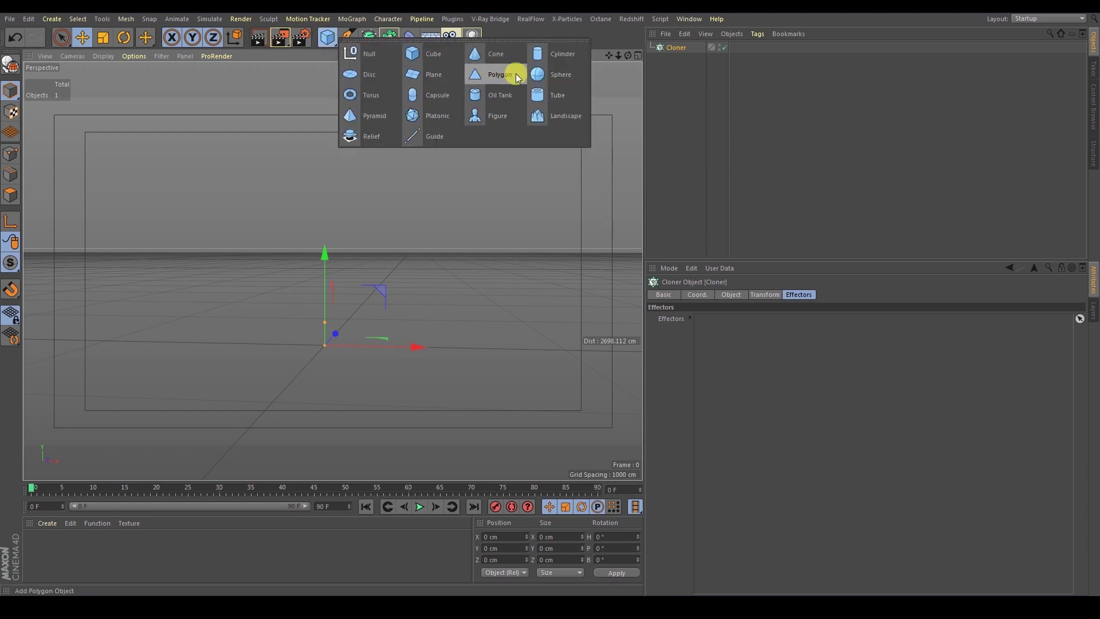
{"action": "left_click", "coordinate": [416, 97]}
{"action": "left_click_drag", "start_coordinate": [668, 45], "coordinate": [669, 59]}
{"action": "left_click", "coordinate": [674, 47]}
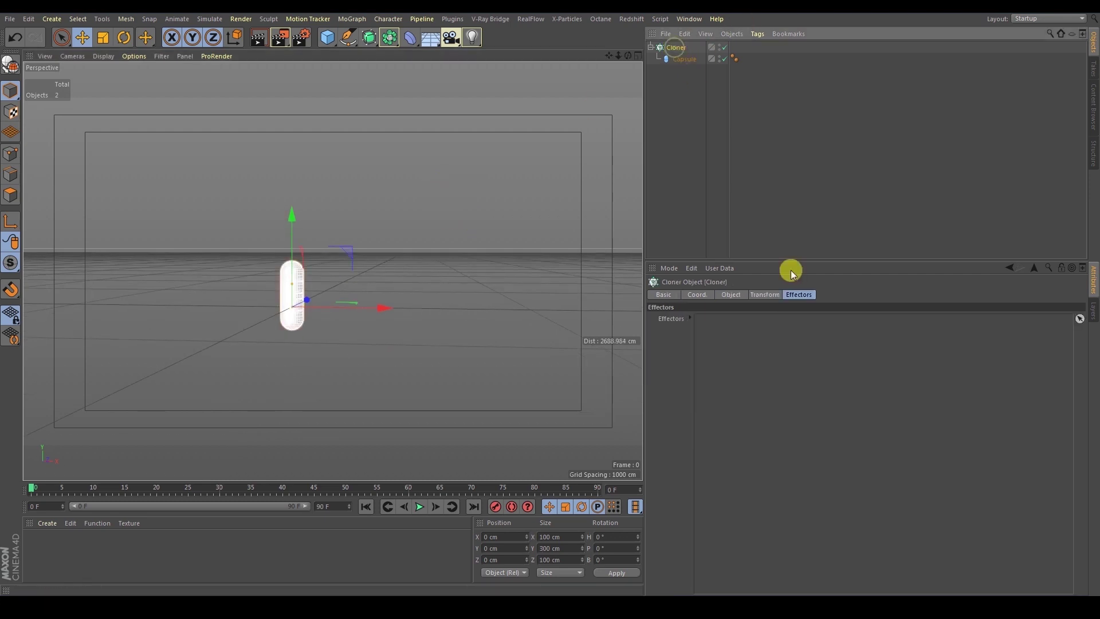
Step: Set the Cloner to Grid Array mode with a size of 470 x 512 x 733 cm
{"action": "left_click", "coordinate": [731, 294]}
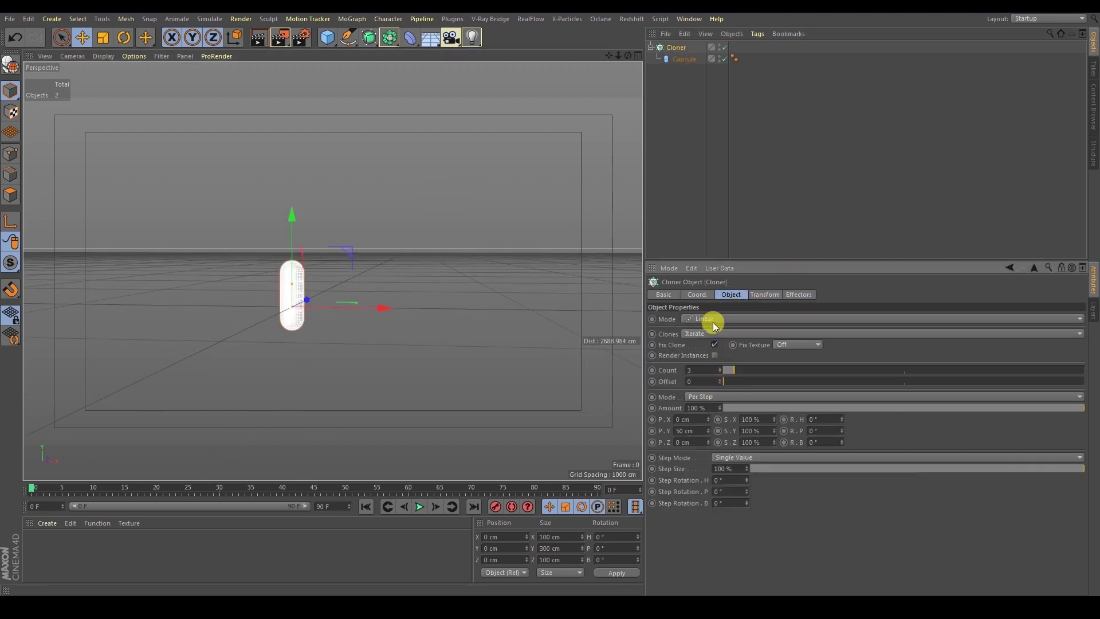
{"action": "left_click", "coordinate": [714, 320]}
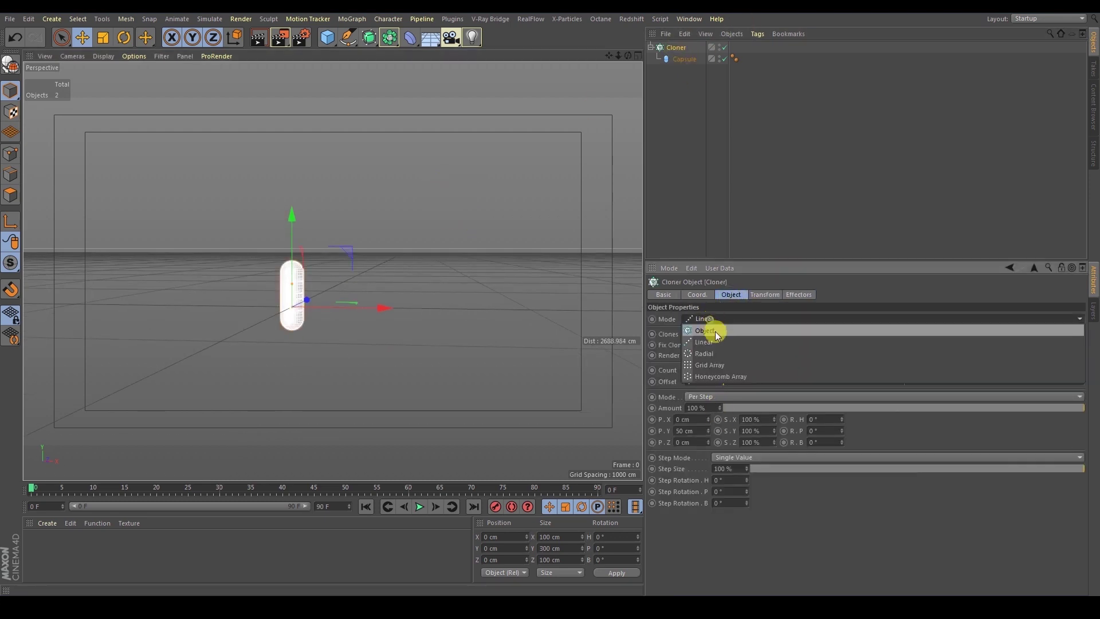
{"action": "left_click", "coordinate": [733, 366]}
{"action": "left_click_drag", "start_coordinate": [715, 396], "coordinate": [706, 245]}
{"action": "left_click_drag", "start_coordinate": [756, 397], "coordinate": [817, 92]}
{"action": "left_click_drag", "start_coordinate": [579, 131], "coordinate": [477, 220], "text": "alt"}
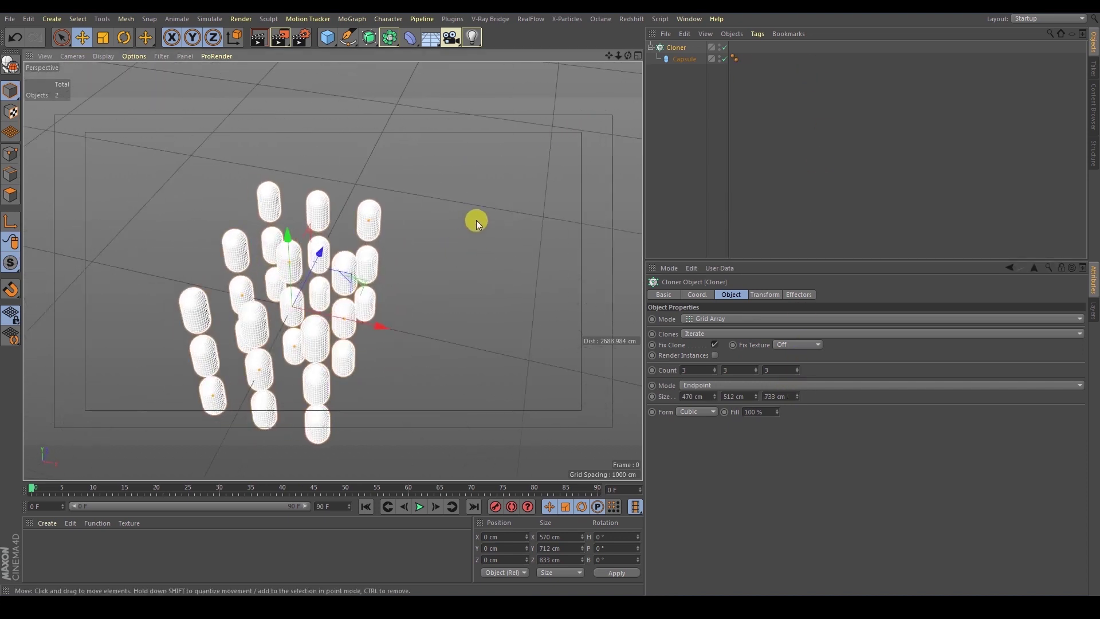
{"action": "left_click", "coordinate": [476, 220]}
Step: Add a Random effector to the capsule Cloner
{"action": "left_click", "coordinate": [683, 48]}
{"action": "left_click", "coordinate": [352, 19]}
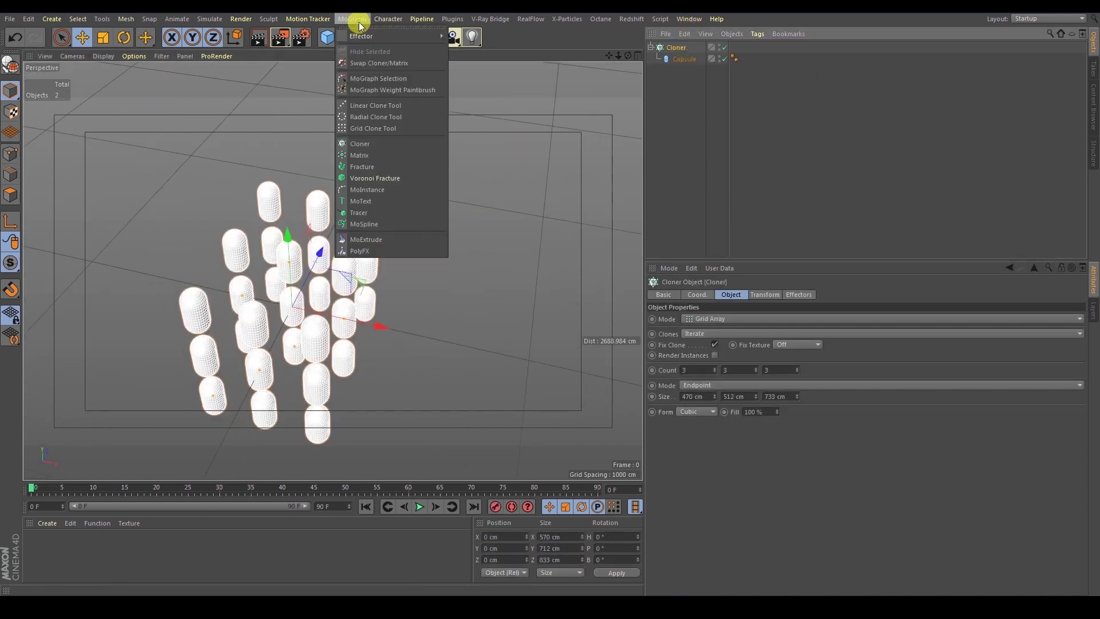
{"action": "mouse_move", "coordinate": [364, 38]}
{"action": "left_click", "coordinate": [687, 106]}
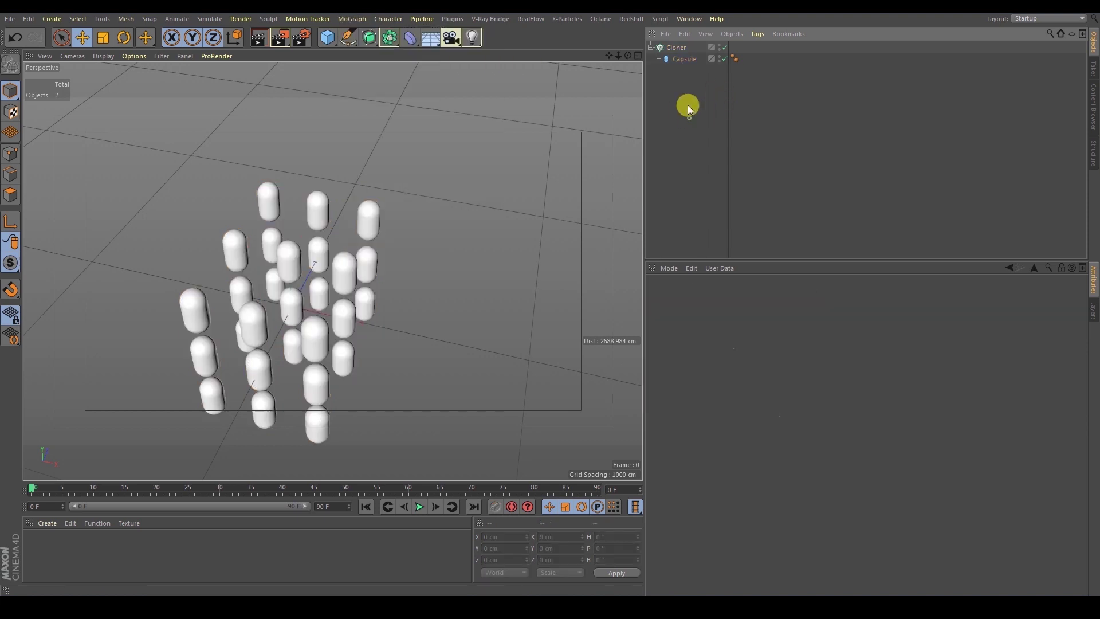
{"action": "left_click", "coordinate": [674, 48]}
{"action": "left_click", "coordinate": [352, 19]}
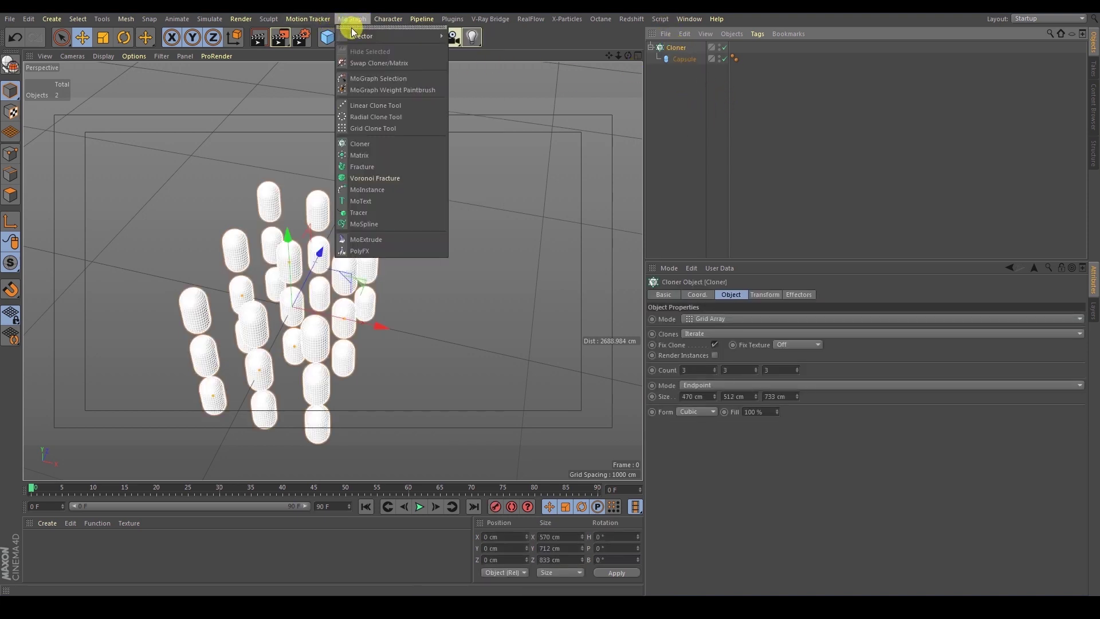
{"action": "mouse_move", "coordinate": [393, 36]}
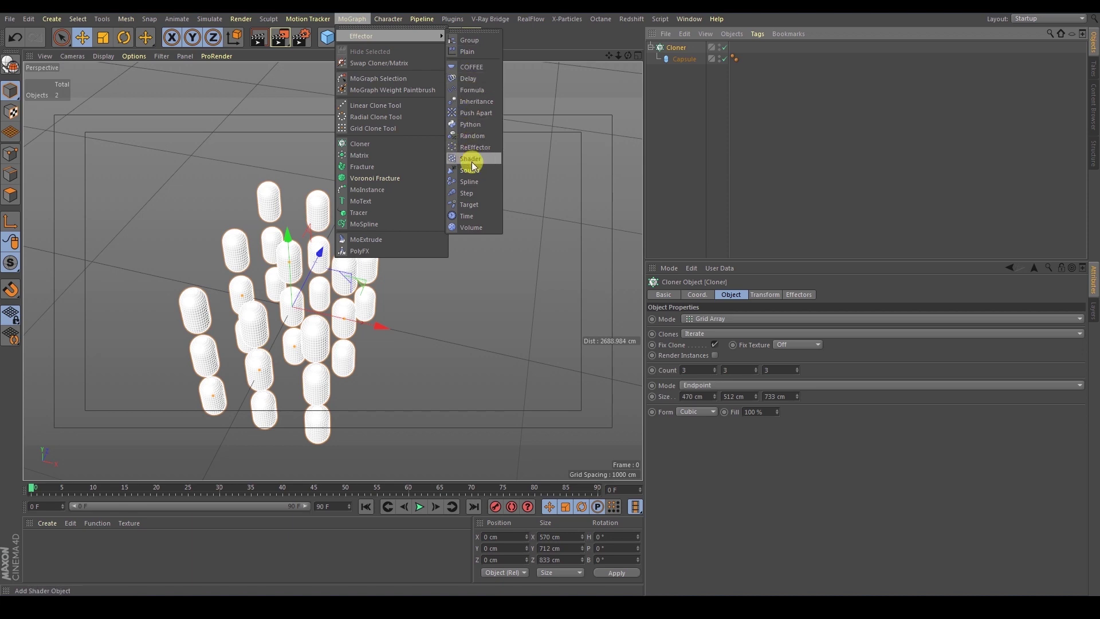
{"action": "left_click", "coordinate": [472, 137]}
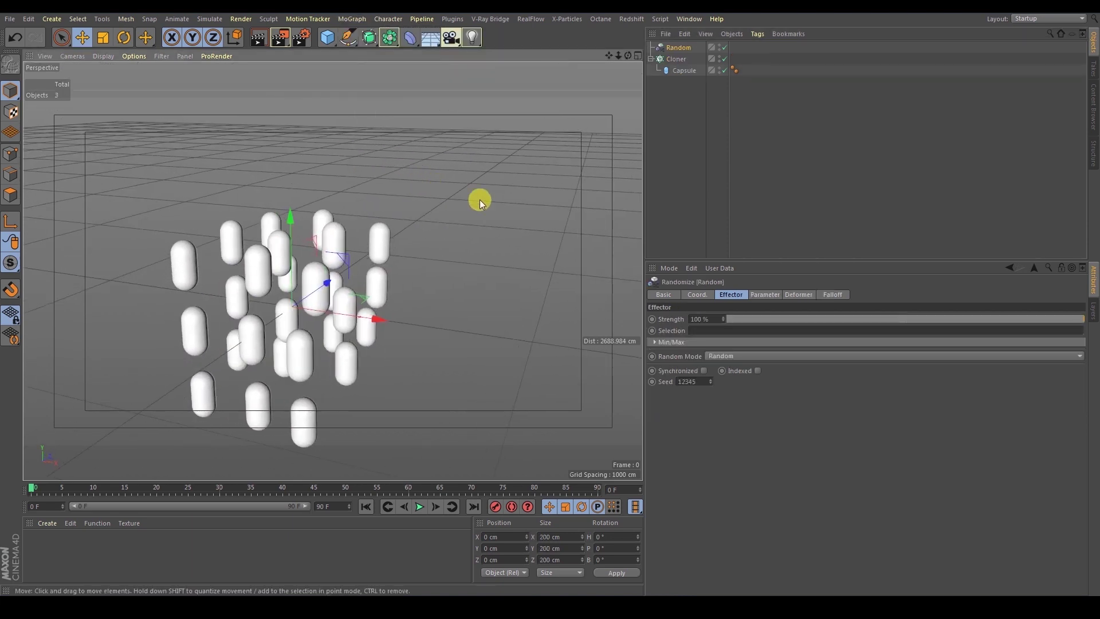
Step: Check the Cloner's effector list for the Random effector
{"action": "left_click", "coordinate": [676, 58]}
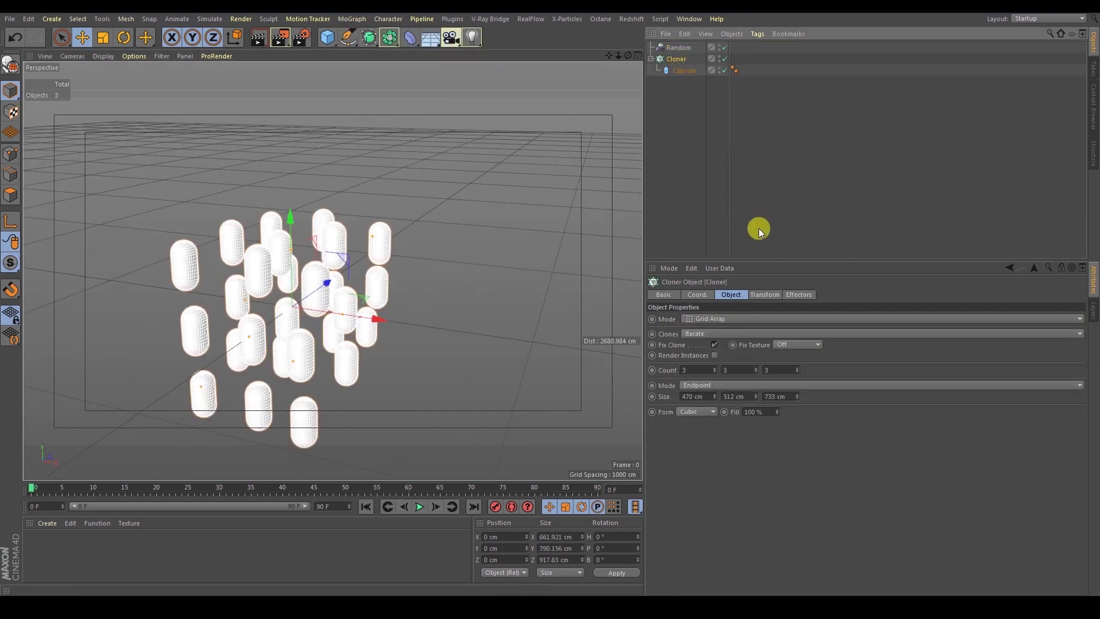
{"action": "left_click", "coordinate": [678, 47]}
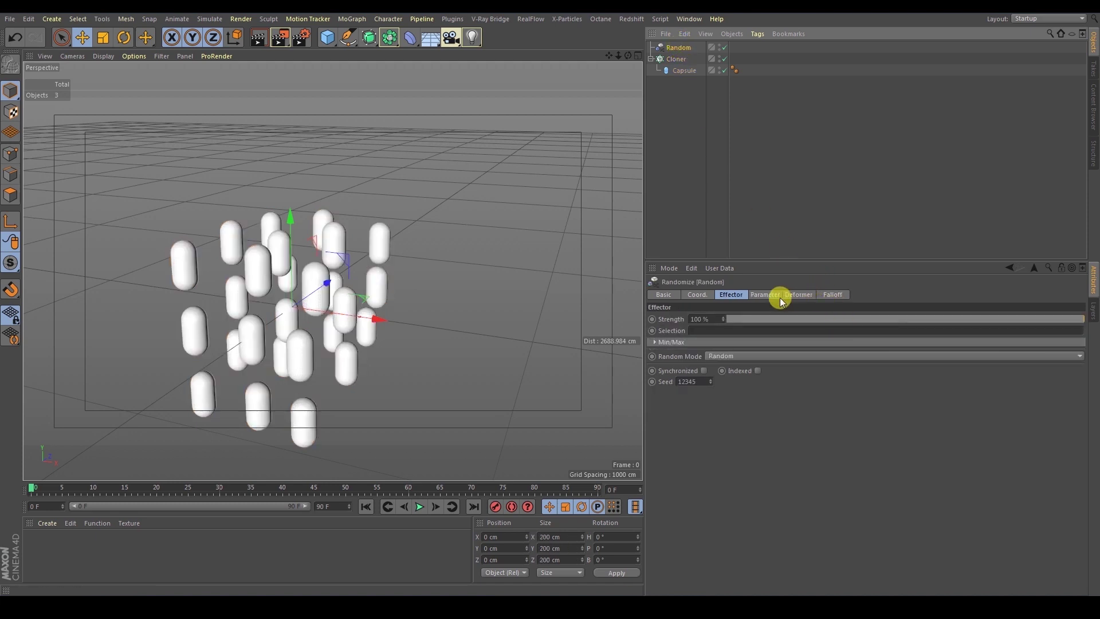
{"action": "left_click", "coordinate": [679, 59]}
{"action": "left_click", "coordinate": [795, 293]}
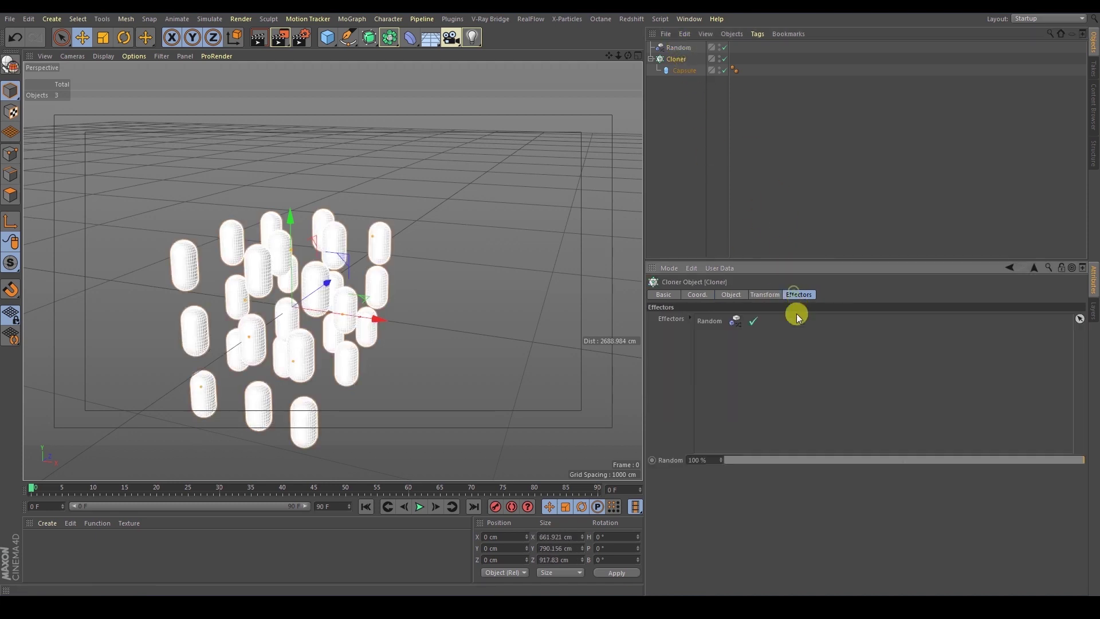
{"action": "left_click_drag", "start_coordinate": [411, 241], "coordinate": [550, 196], "text": "alt"}
Step: Set the Random effector's position values to 316 cm in X, 396 cm in Y and 459 cm in Z
{"action": "left_click", "coordinate": [679, 47]}
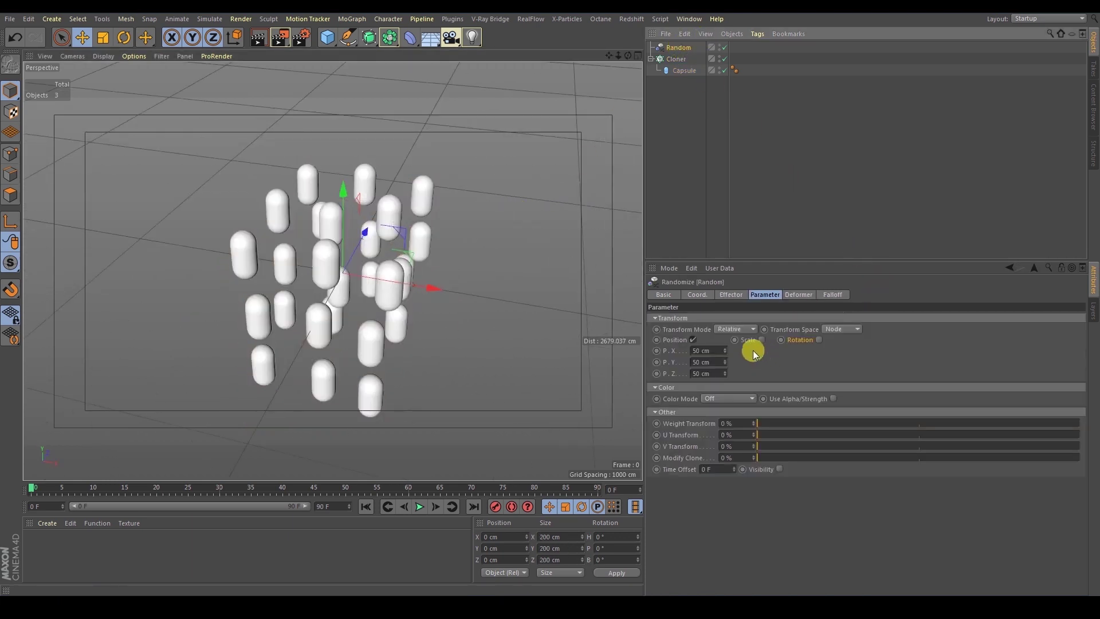
{"action": "left_click_drag", "start_coordinate": [725, 351], "coordinate": [720, 198]}
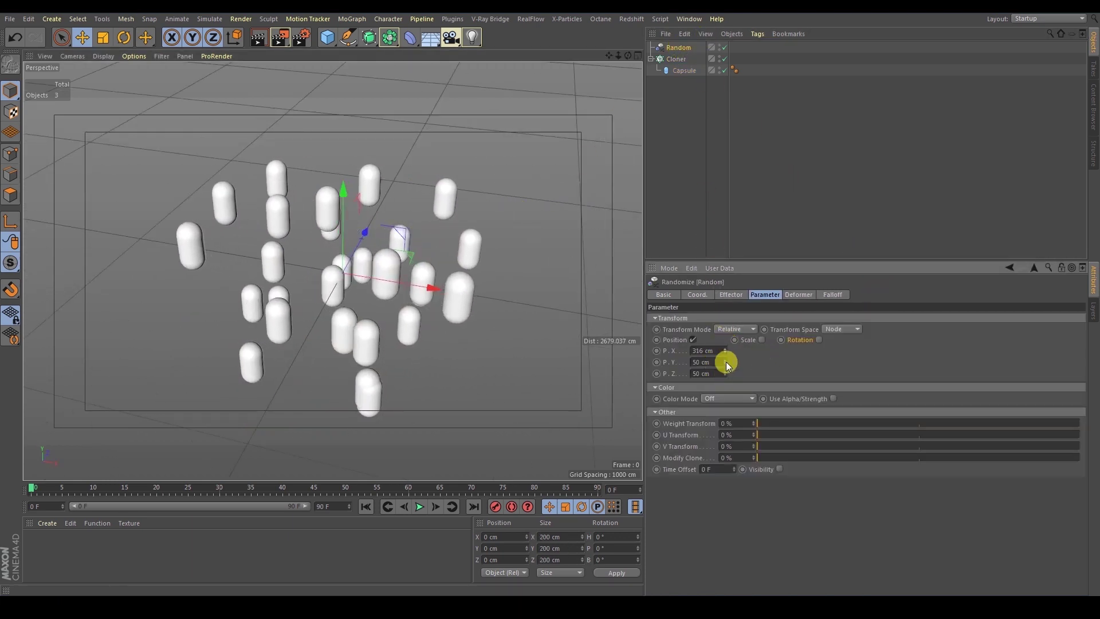
{"action": "left_click_drag", "start_coordinate": [727, 362], "coordinate": [716, 171]}
{"action": "left_click_drag", "start_coordinate": [725, 374], "coordinate": [750, 132]}
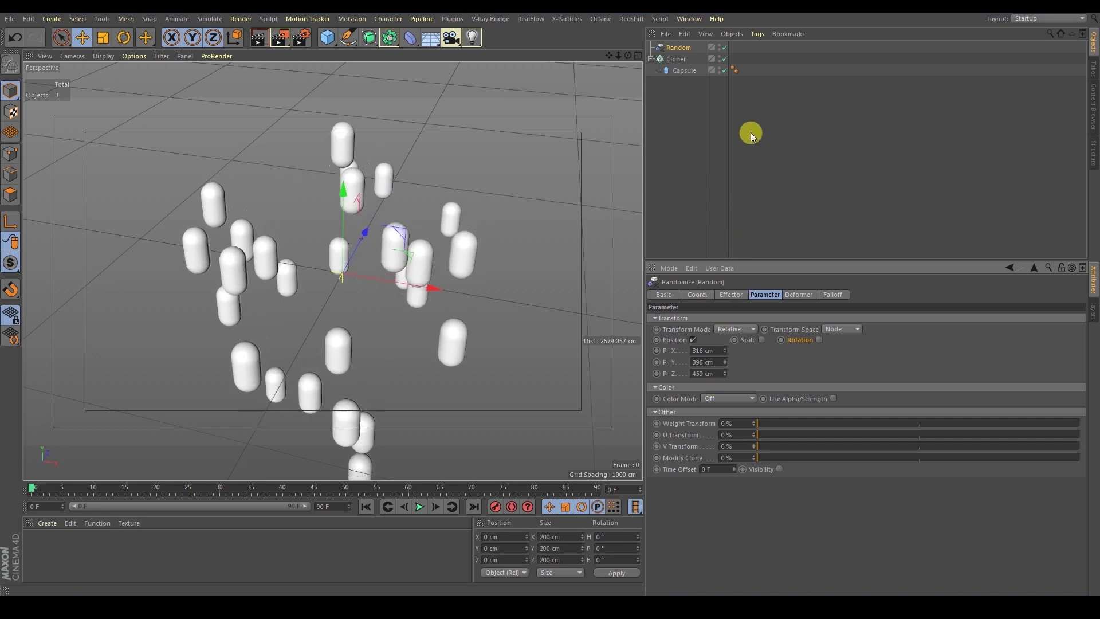
{"action": "scroll", "coordinate": [524, 257], "scroll_direction": "down", "scroll_amount": 5}
{"action": "left_click_drag", "start_coordinate": [516, 255], "coordinate": [496, 222], "text": "alt"}
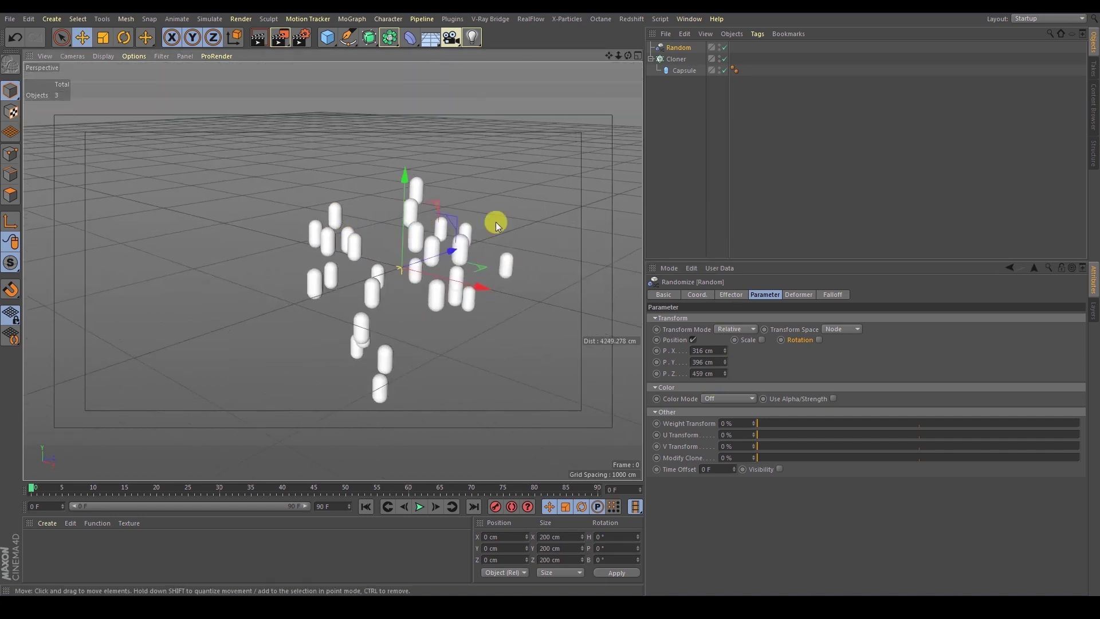
Step: Enable rotation on the Random effector and increase its H, P and B angles
{"action": "left_click", "coordinate": [819, 339]}
{"action": "left_click_drag", "start_coordinate": [850, 350], "coordinate": [830, 212]}
{"action": "left_click_drag", "start_coordinate": [853, 361], "coordinate": [835, 240]}
{"action": "left_click_drag", "start_coordinate": [852, 373], "coordinate": [831, 242]}
{"action": "left_click_drag", "start_coordinate": [430, 261], "coordinate": [629, 108], "text": "alt"}
Step: Add a Plain effector to the capsule Cloner
{"action": "left_click", "coordinate": [677, 57]}
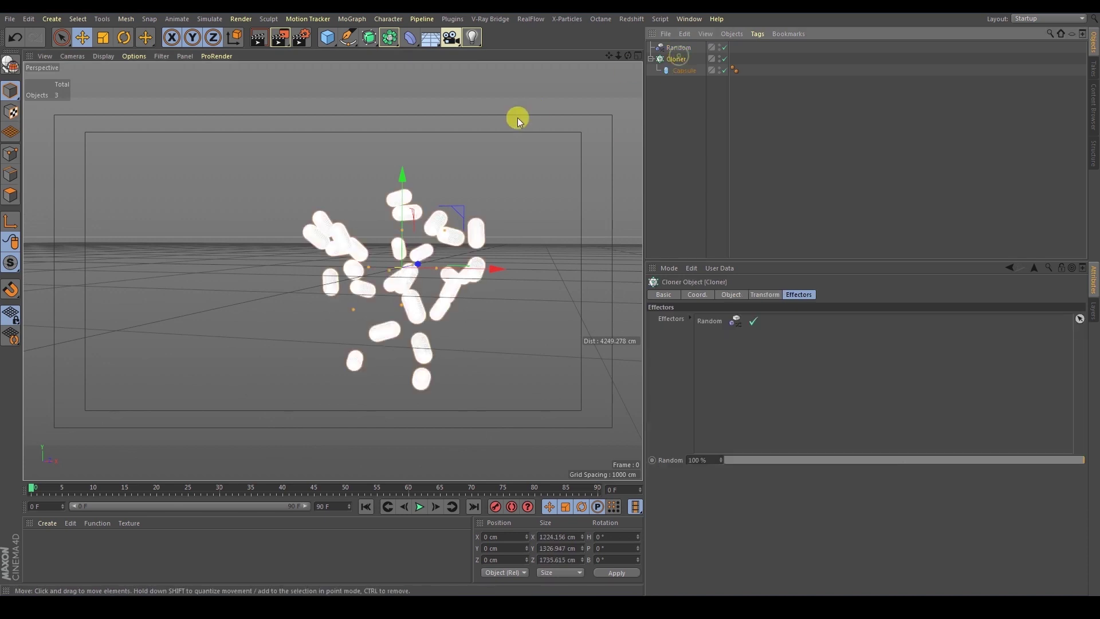
{"action": "left_click", "coordinate": [351, 19]}
{"action": "mouse_move", "coordinate": [366, 36]}
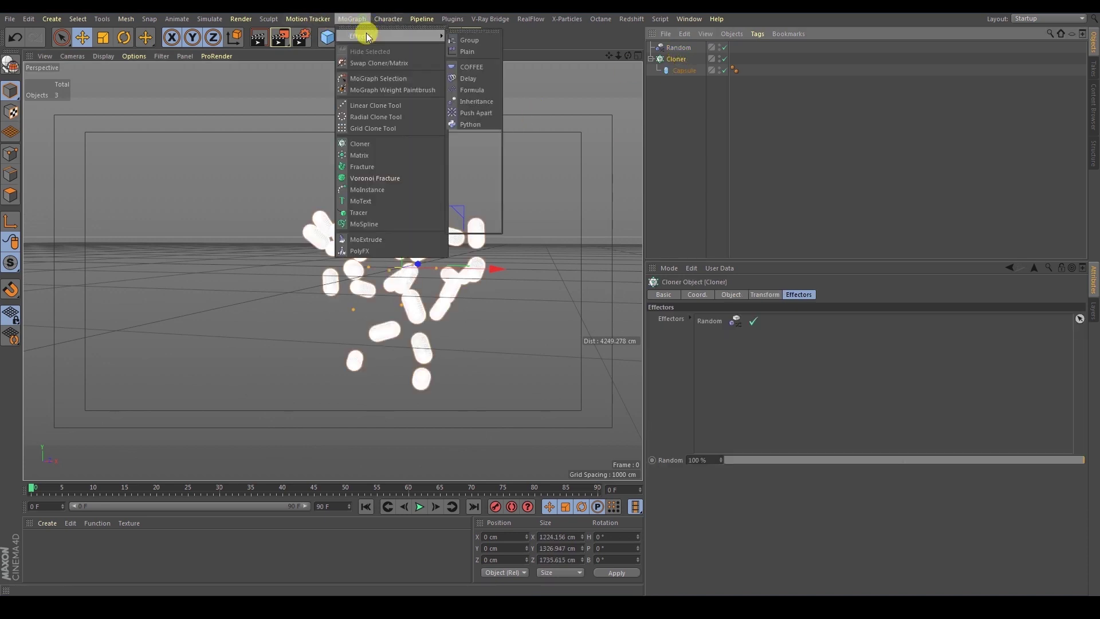
{"action": "left_click", "coordinate": [470, 51]}
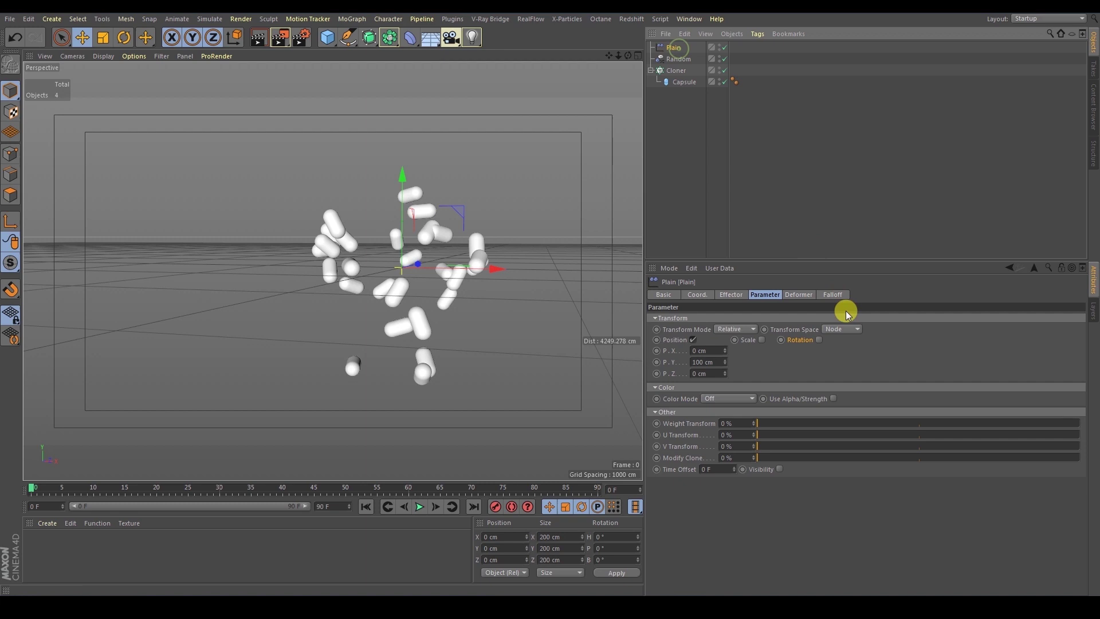
Step: Give the Plain effector a Linear falloff oriented to +X and move it to about 734 cm in X
{"action": "left_click", "coordinate": [833, 295]}
{"action": "left_click_drag", "start_coordinate": [811, 258], "coordinate": [799, 166]}
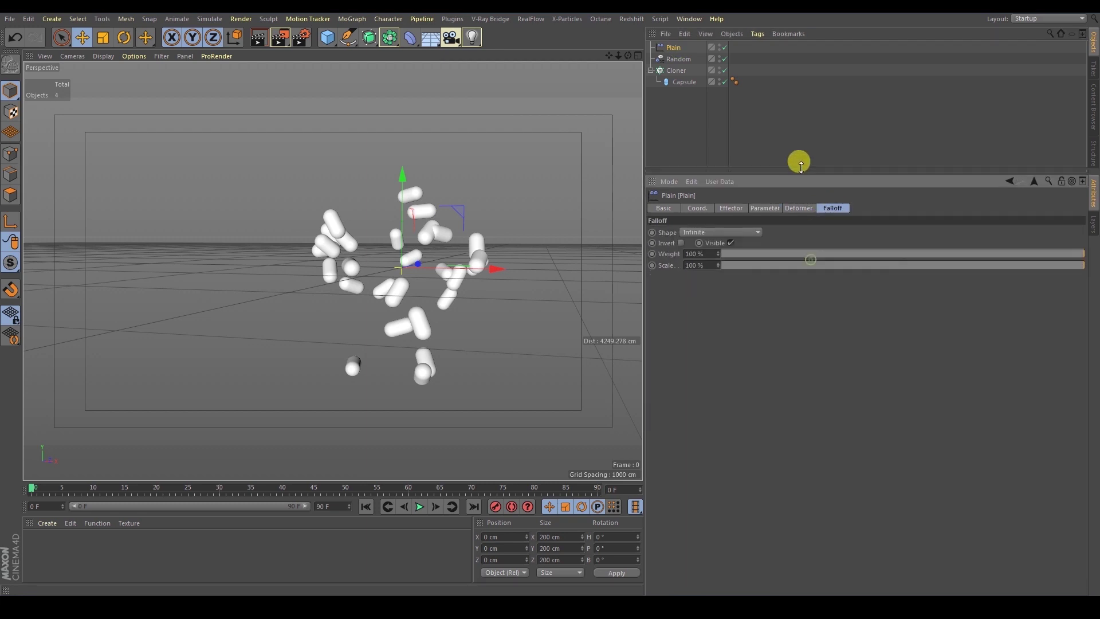
{"action": "left_click", "coordinate": [767, 202]}
{"action": "left_click", "coordinate": [829, 204]}
{"action": "left_click", "coordinate": [729, 227]}
{"action": "left_click", "coordinate": [721, 297]}
{"action": "left_click_drag", "start_coordinate": [491, 258], "coordinate": [448, 281], "text": "alt"}
{"action": "left_click", "coordinate": [715, 295]}
{"action": "left_click", "coordinate": [714, 307]}
{"action": "left_click_drag", "start_coordinate": [417, 268], "coordinate": [605, 258]}
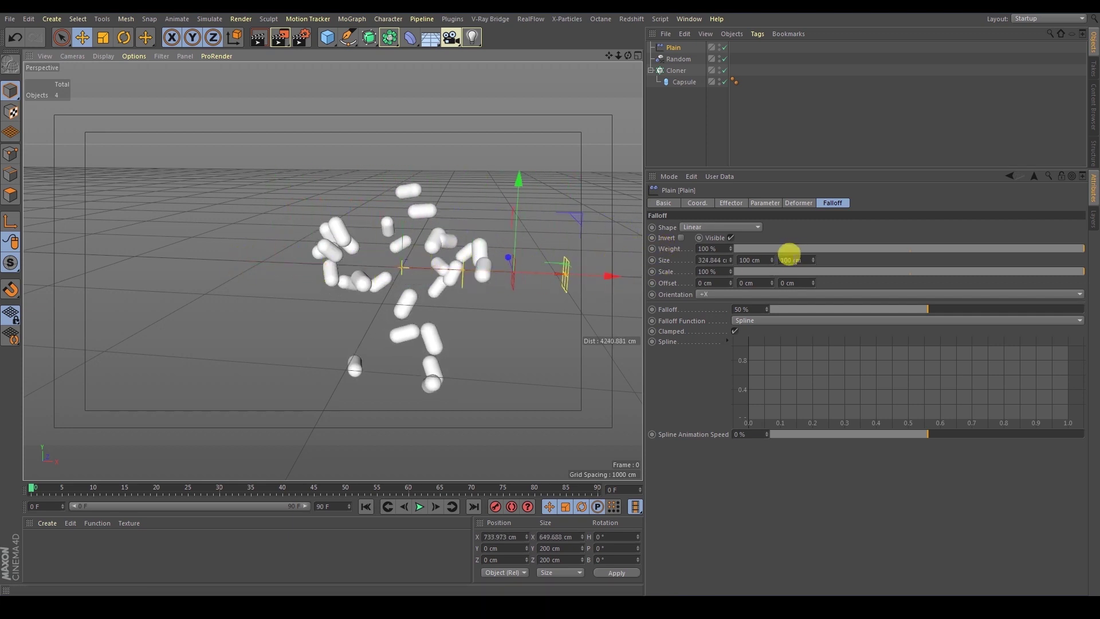
Step: Disable position on the Plain effector and enable scale with Uniform Scale at -1
{"action": "left_click", "coordinate": [768, 202]}
{"action": "left_click", "coordinate": [762, 246]}
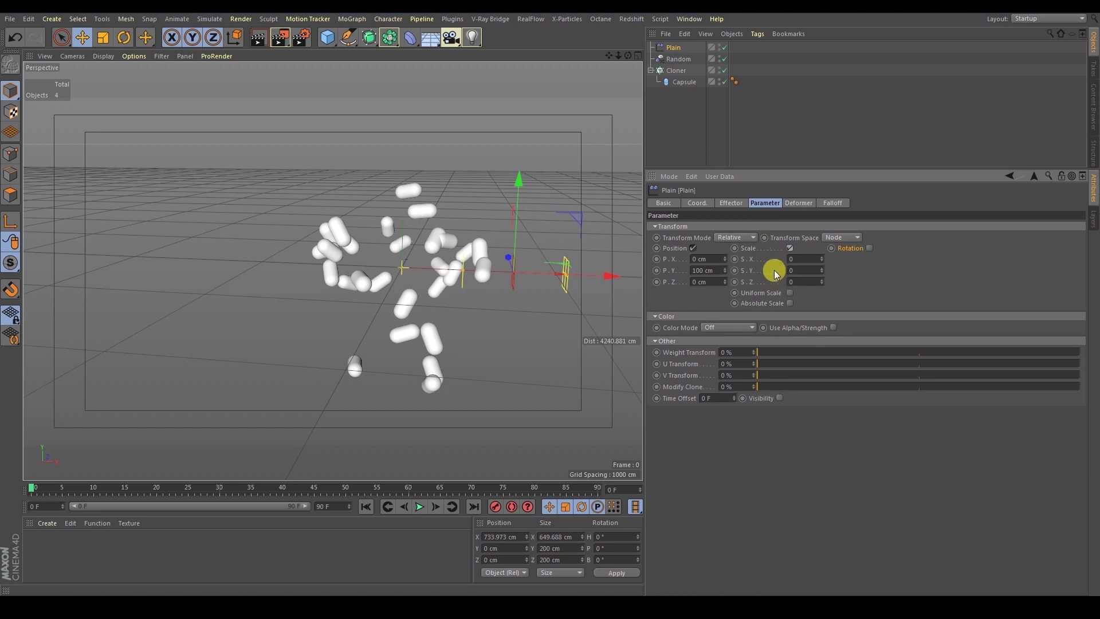
{"action": "left_click", "coordinate": [694, 248]}
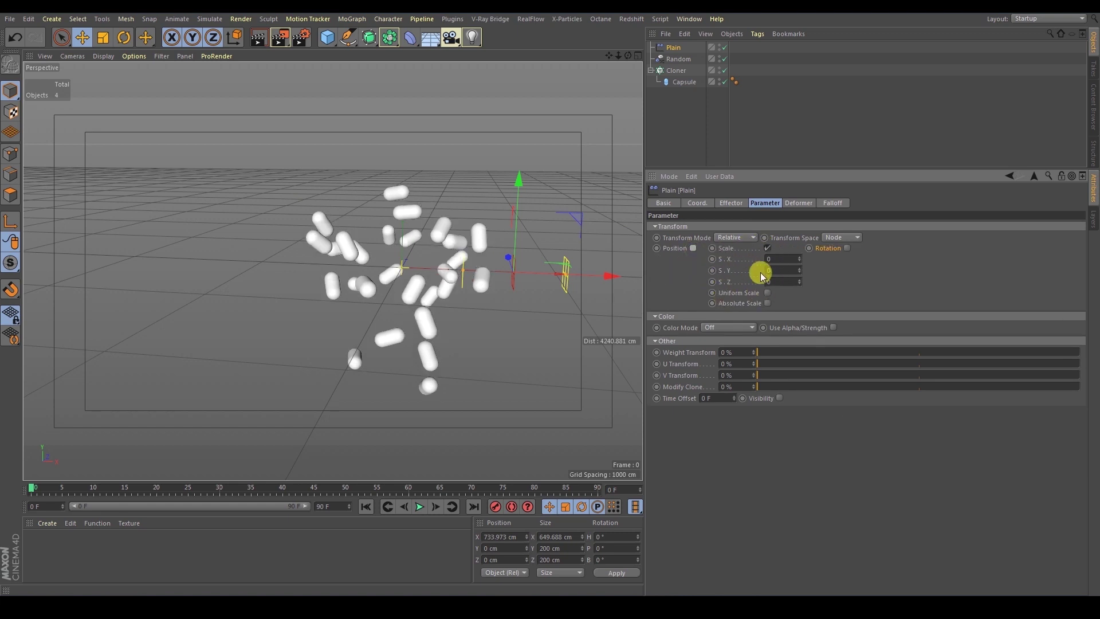
{"action": "left_click", "coordinate": [766, 294]}
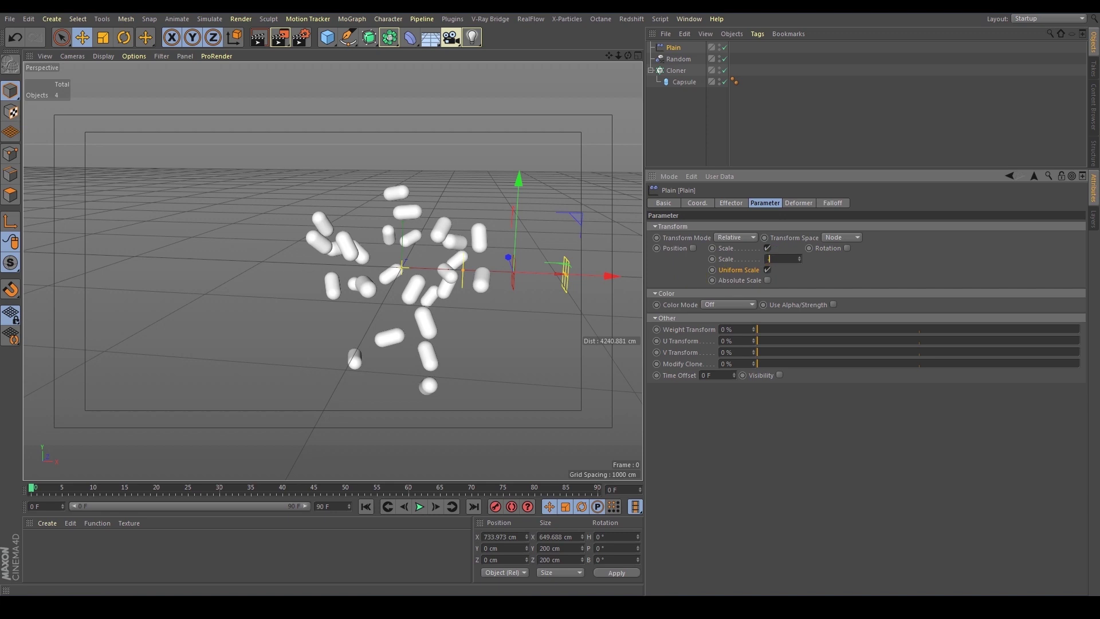
{"action": "type", "text": "-1"}
{"action": "key", "text": "Return"}
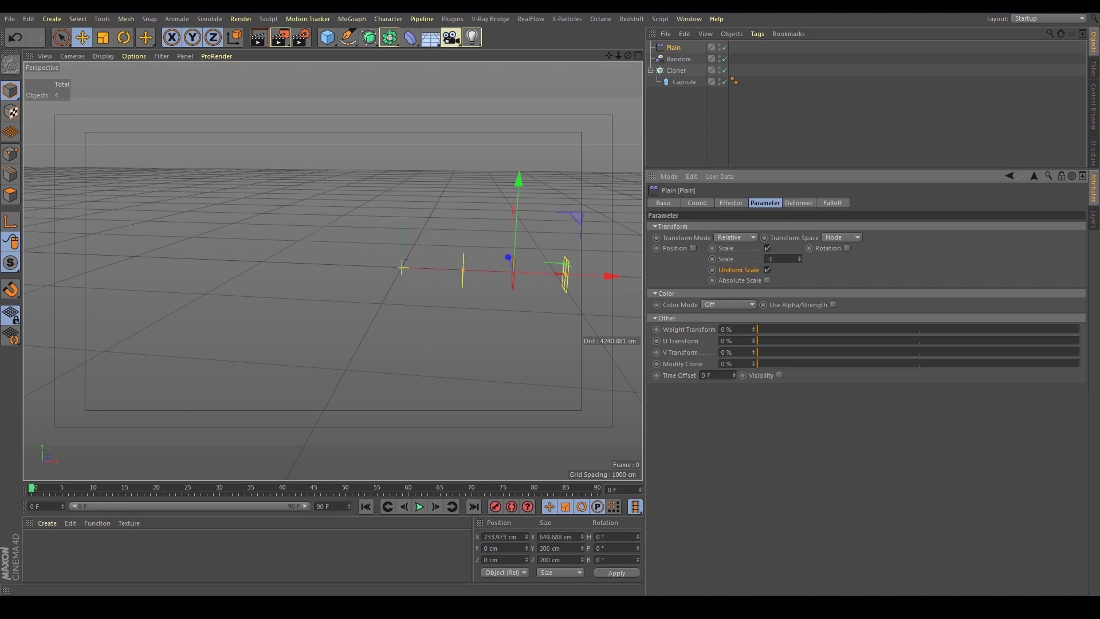
Step: Move the Plain effector through the capsules to about -1333 cm in X and enlarge the timeline and coordinates area
{"action": "left_click_drag", "start_coordinate": [594, 275], "coordinate": [314, 261]}
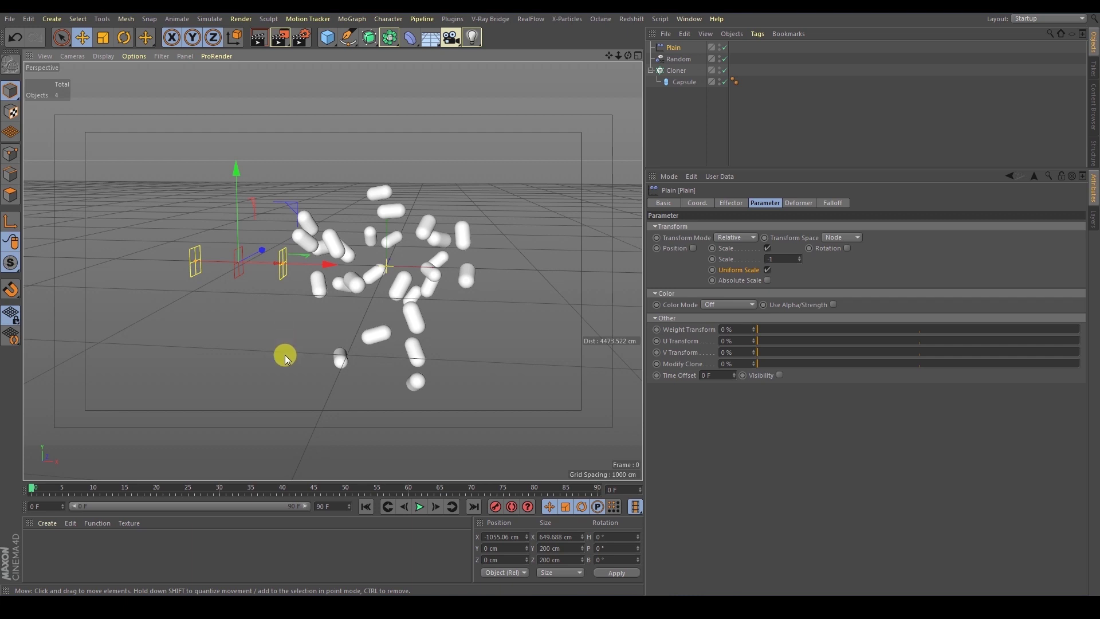
{"action": "left_click_drag", "start_coordinate": [260, 481], "coordinate": [282, 405]}
{"action": "left_click_drag", "start_coordinate": [307, 246], "coordinate": [278, 229]}
{"action": "middle_click_drag", "start_coordinate": [292, 241], "coordinate": [300, 261], "text": "alt"}
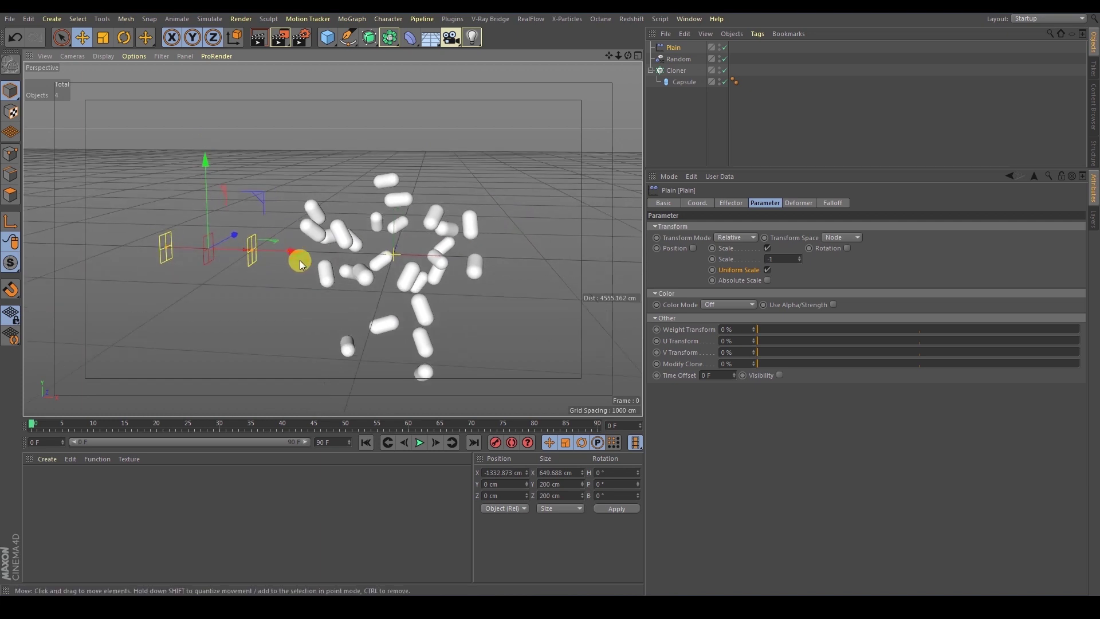
Step: Move the Plain effector to about 851 cm in X and keyframe its X position at frame 0
{"action": "left_click", "coordinate": [697, 204]}
{"action": "left_click_drag", "start_coordinate": [294, 253], "coordinate": [602, 248]}
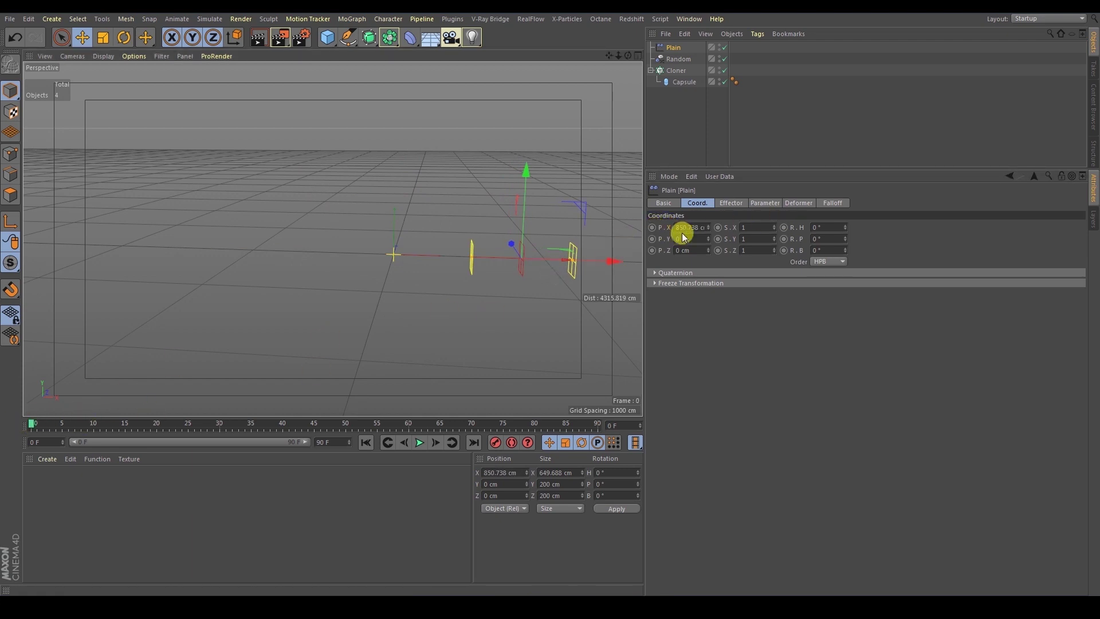
{"action": "left_click", "coordinate": [653, 228], "text": "ctrl"}
Step: Move the Plain effector to about -1206 cm in X at frame 35 and keyframe its X position
{"action": "left_click_drag", "start_coordinate": [39, 424], "coordinate": [52, 427]}
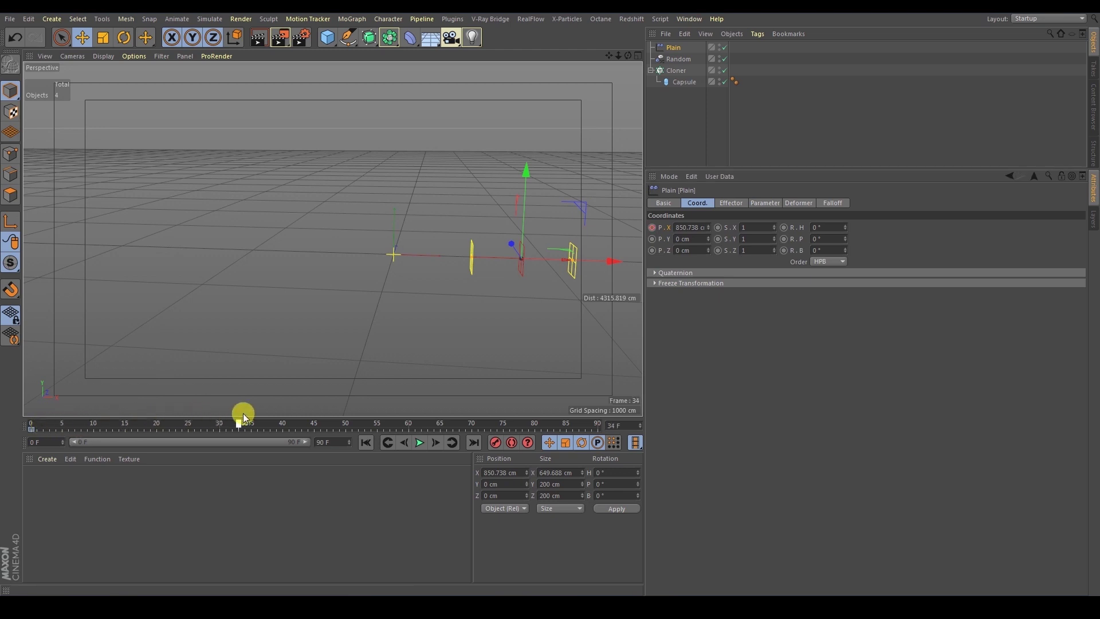
{"action": "middle_click_drag", "start_coordinate": [240, 319], "coordinate": [178, 323], "text": "alt"}
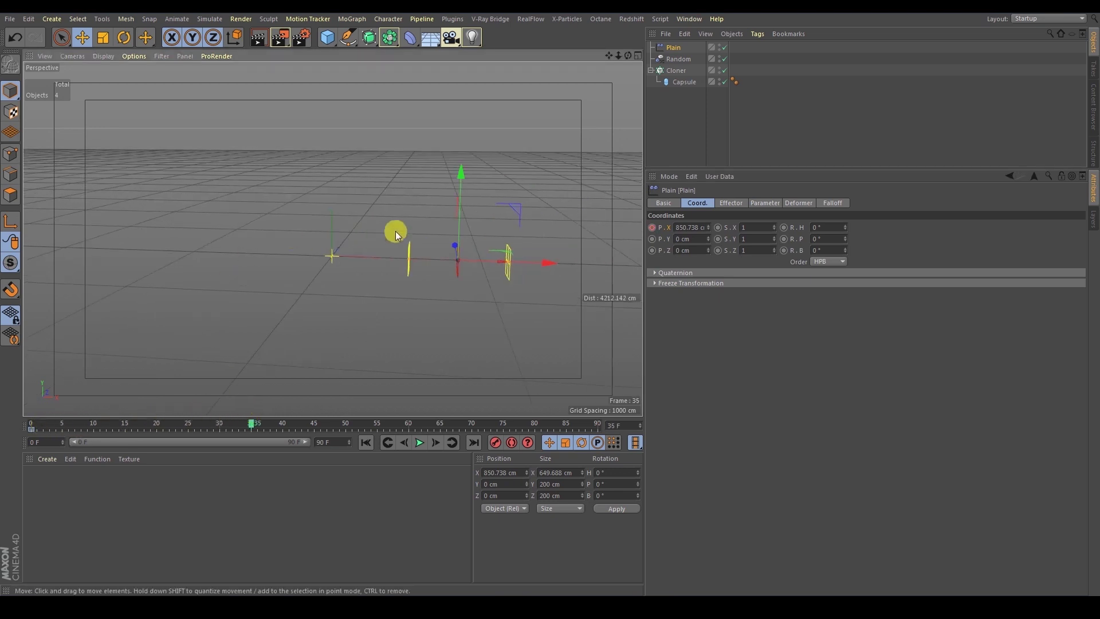
{"action": "mouse_move", "coordinate": [537, 264]}
{"action": "left_mouse_down"}
{"action": "mouse_move", "coordinate": [314, 267]}
{"action": "mouse_move", "coordinate": [250, 272]}
{"action": "mouse_move", "coordinate": [247, 287]}
{"action": "left_mouse_up"}
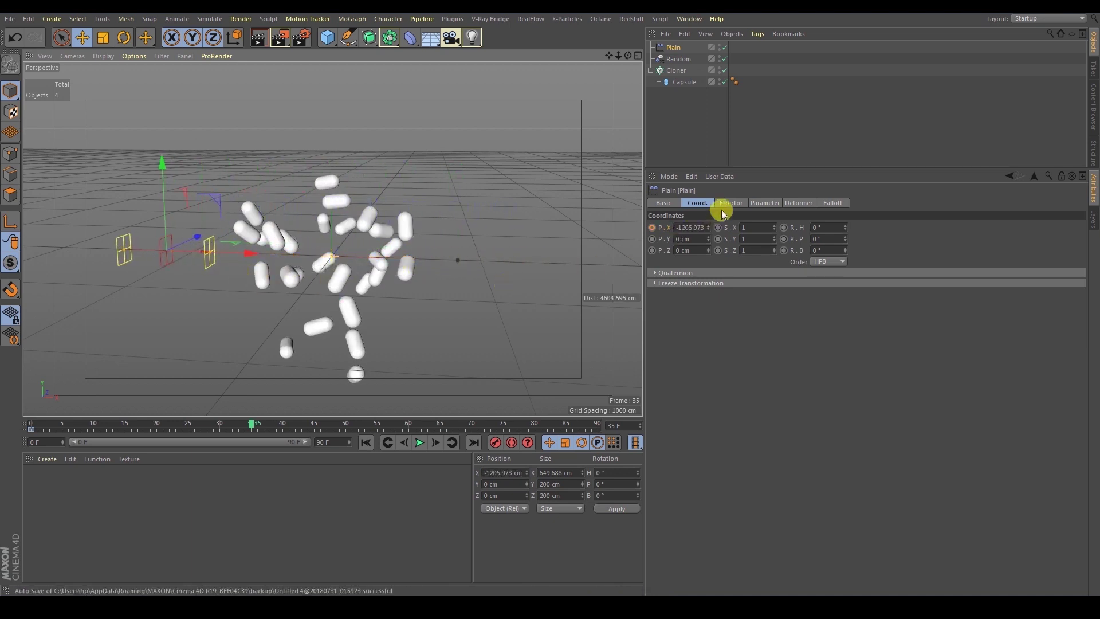
{"action": "left_click", "coordinate": [652, 227]}
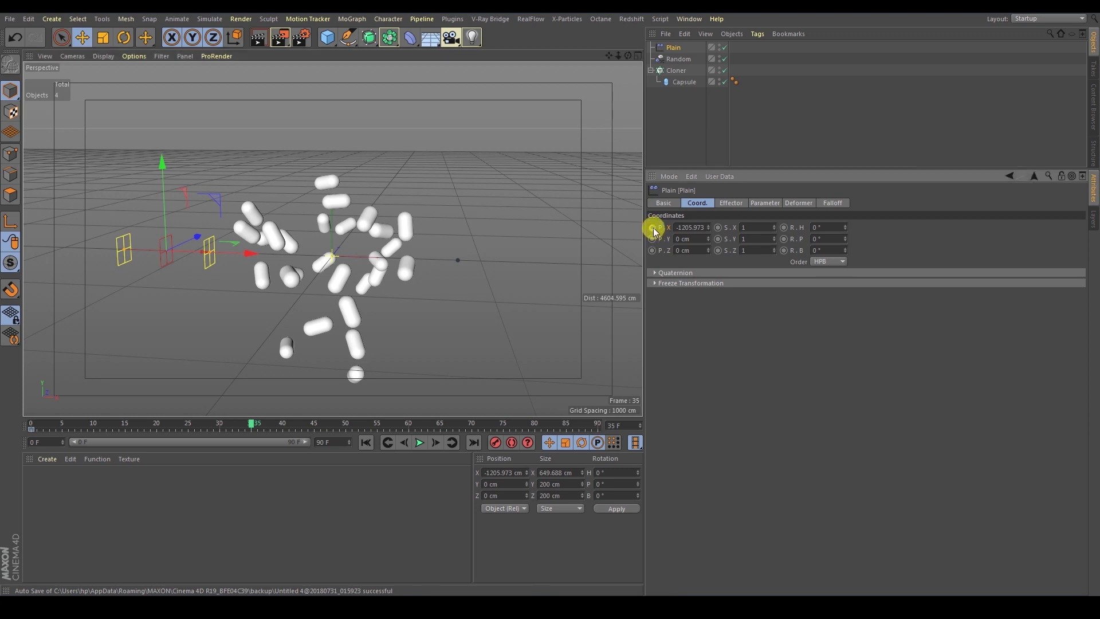
Step: Play the effector animation from frame 0 to check how the moving falloff scales the capsules
{"action": "left_click_drag", "start_coordinate": [250, 427], "coordinate": [56, 427]}
{"action": "left_click", "coordinate": [357, 446]}
{"action": "left_click", "coordinate": [422, 441]}
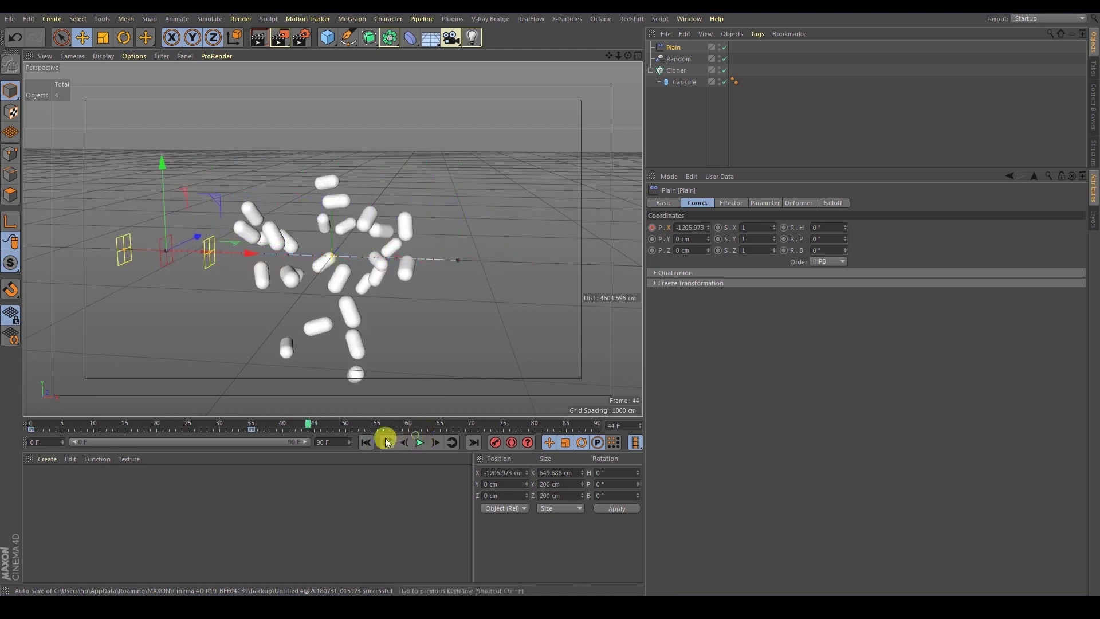
{"action": "left_click", "coordinate": [387, 441]}
{"action": "left_click", "coordinate": [418, 441]}
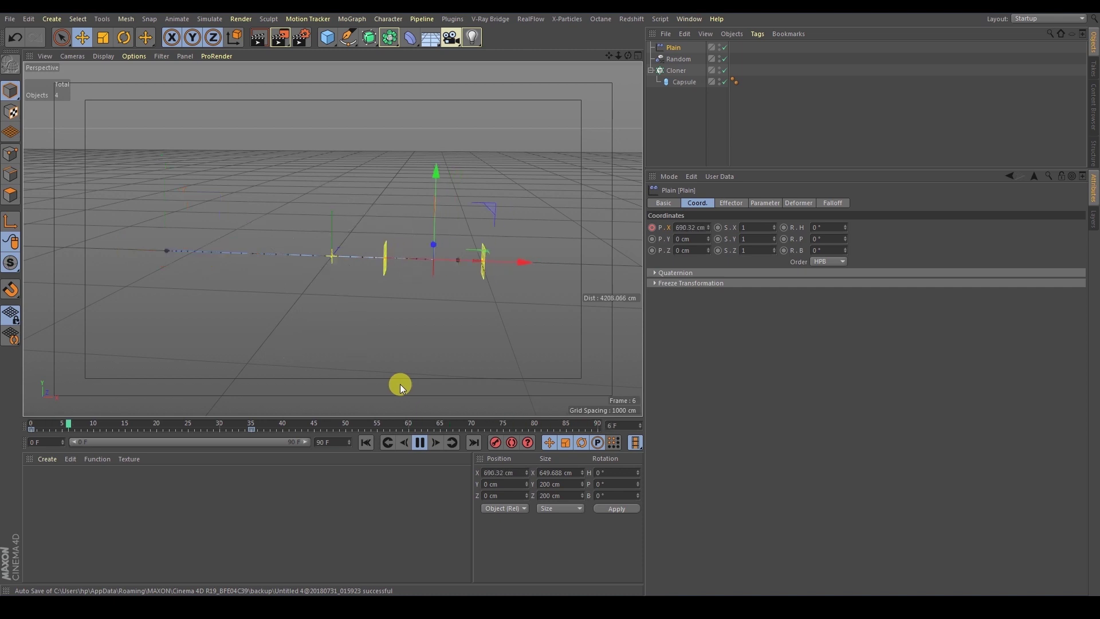
{"action": "left_click_drag", "start_coordinate": [408, 284], "coordinate": [364, 294], "text": "alt"}
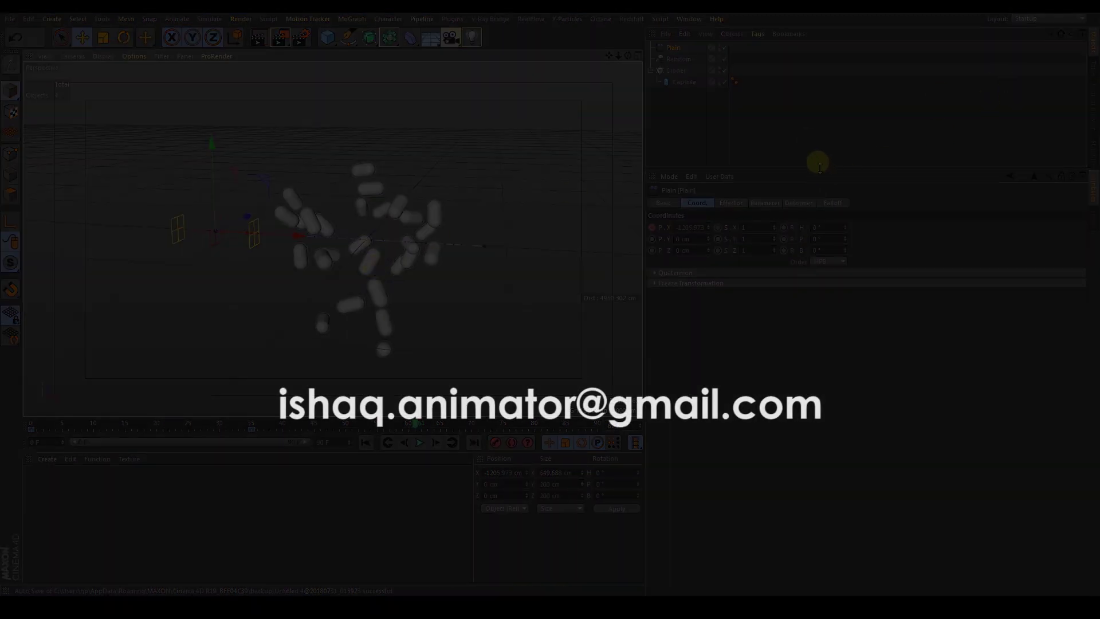
{"action": "left_click_drag", "start_coordinate": [819, 164], "coordinate": [825, 198]}
{"action": "left_click", "coordinate": [665, 318]}
{"action": "left_click", "coordinate": [664, 308]}
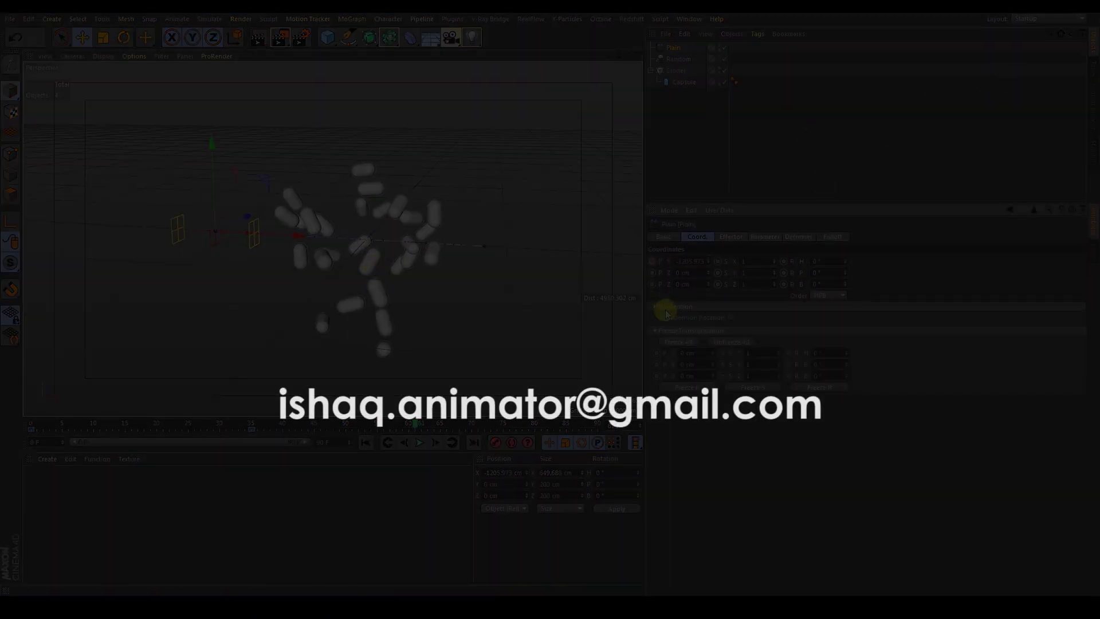